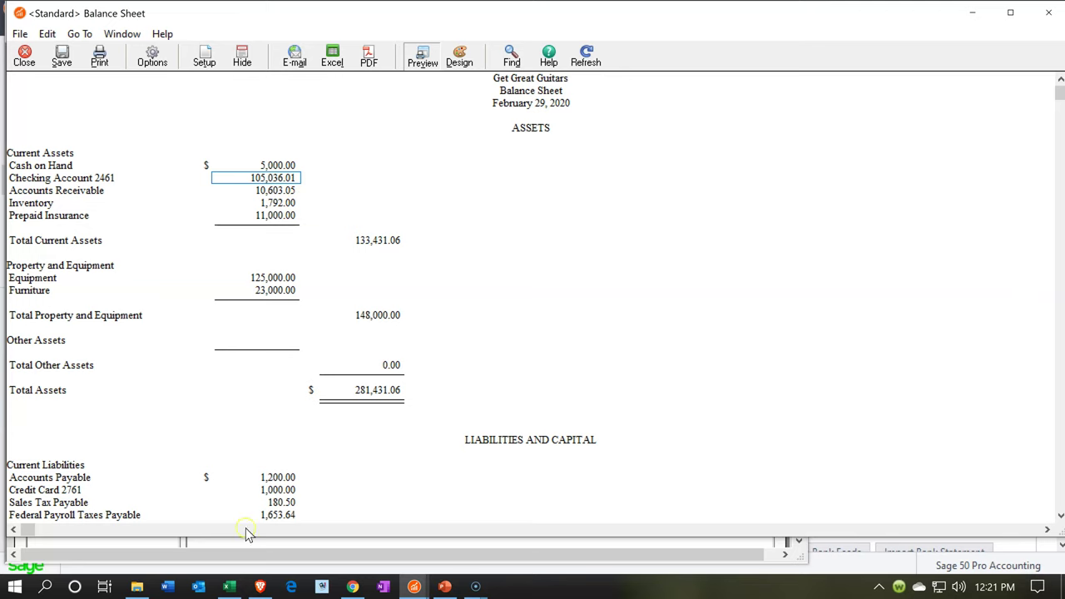
# Switch to the Bank Stmts workbook in Excel and review the February 29 balance, the deposit amounts and the checks and withdrawals list
pyautogui.click(230, 587)
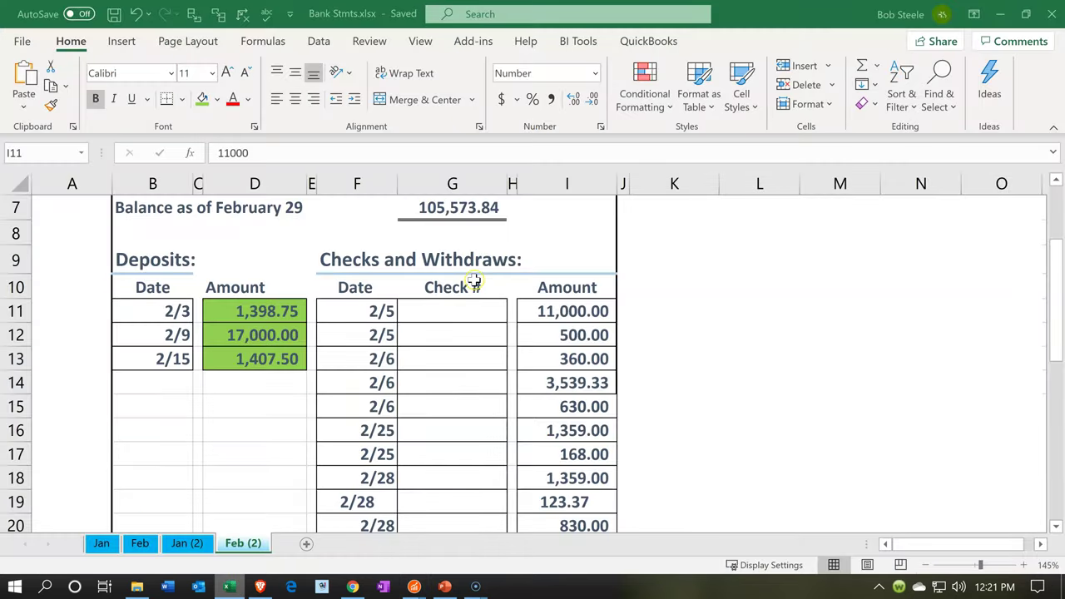
pyautogui.click(473, 283)
pyautogui.scroll(1, 472, 283)
pyautogui.moveTo(473, 279); pyautogui.dragTo(473, 305)
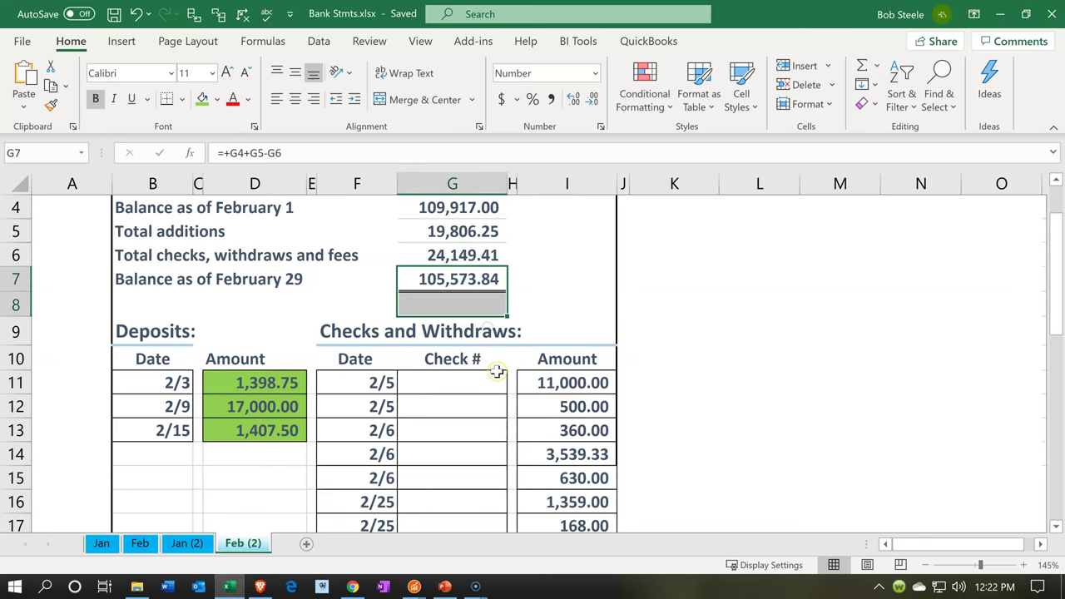
pyautogui.click(497, 375)
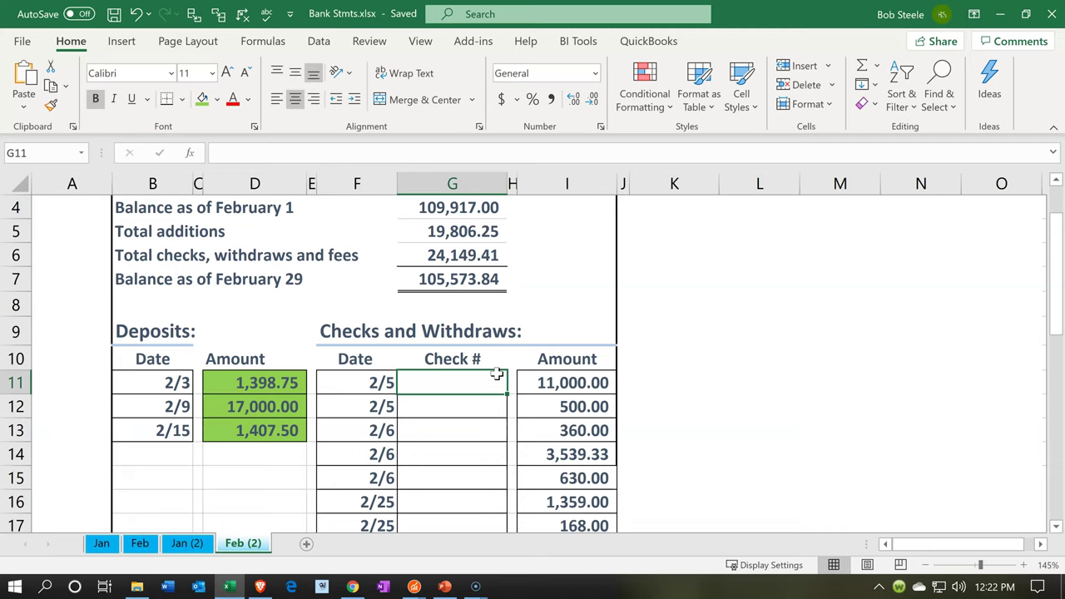
pyautogui.moveTo(262, 384); pyautogui.dragTo(263, 444)
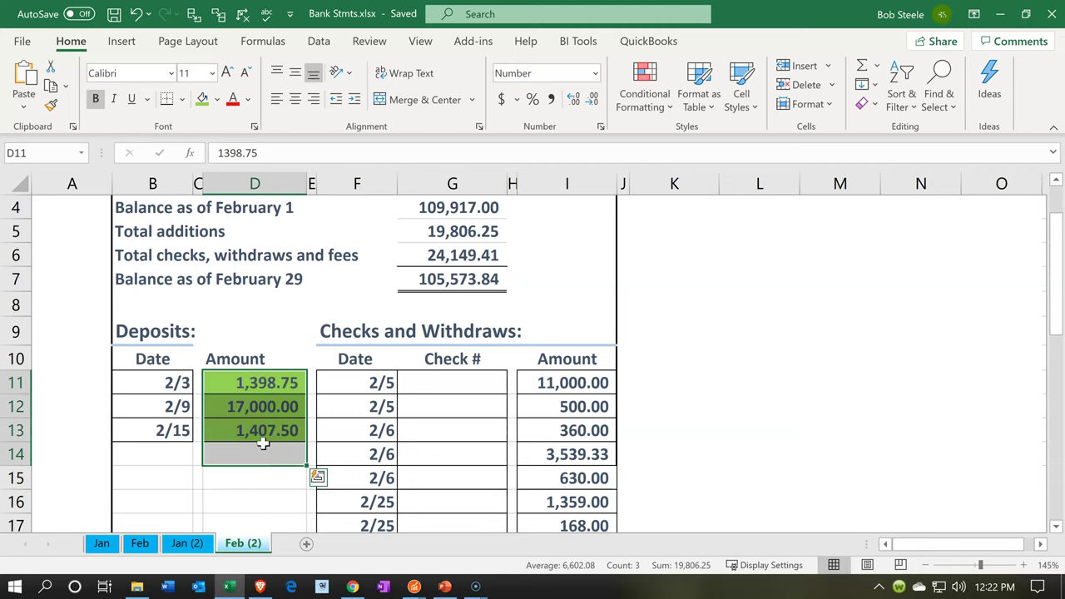
pyautogui.click(456, 416)
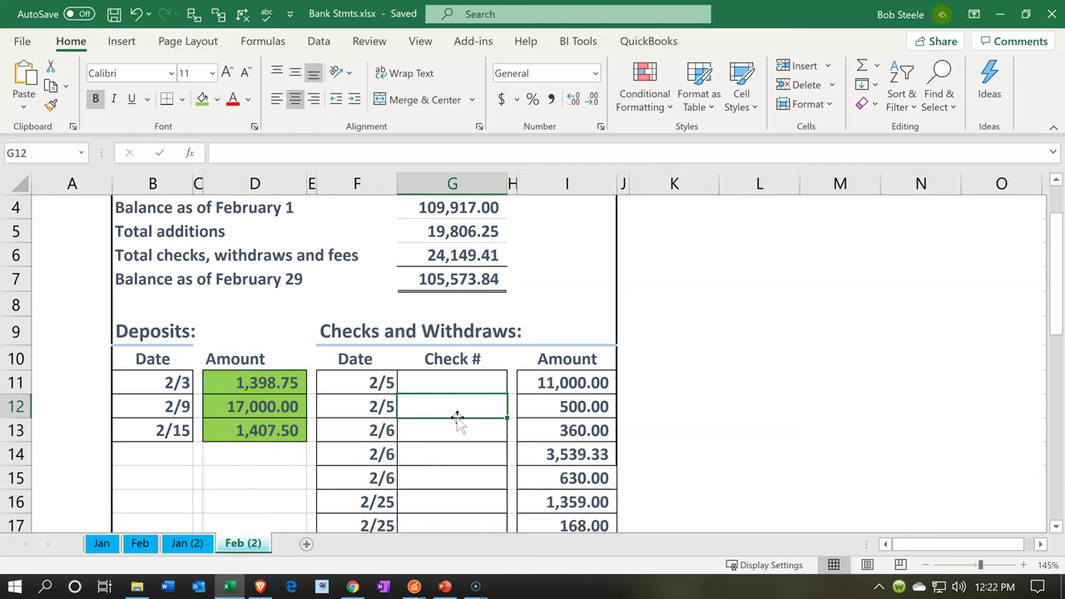
pyautogui.scroll(-1, 456, 420)
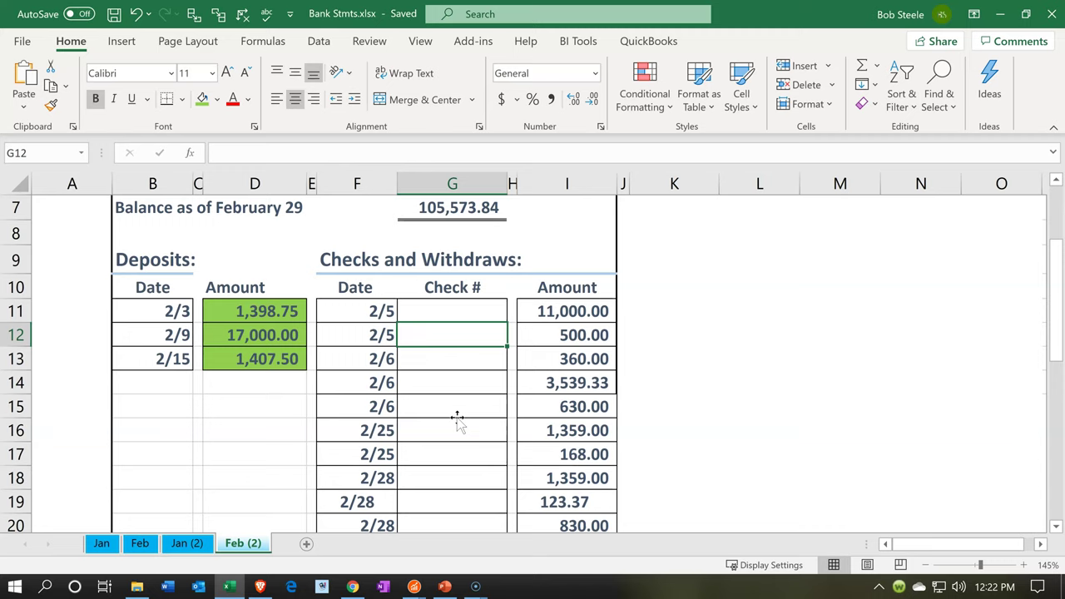
# Switch to Sage 50, close the report selection window, and show only Checks and Bank Debits in Account Reconciliation
pyautogui.click(414, 587)
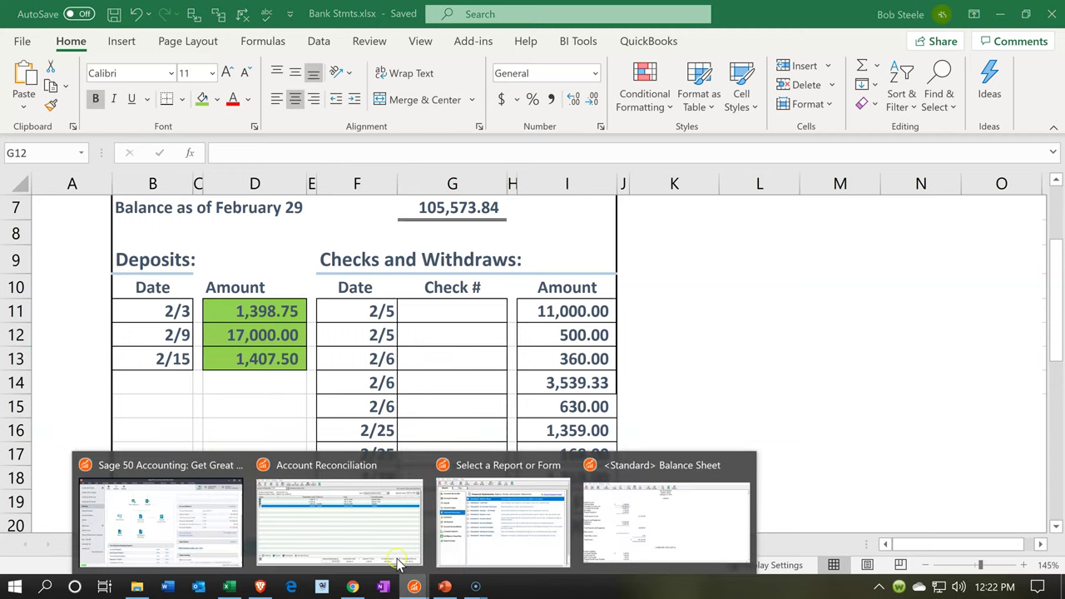
pyautogui.click(563, 465)
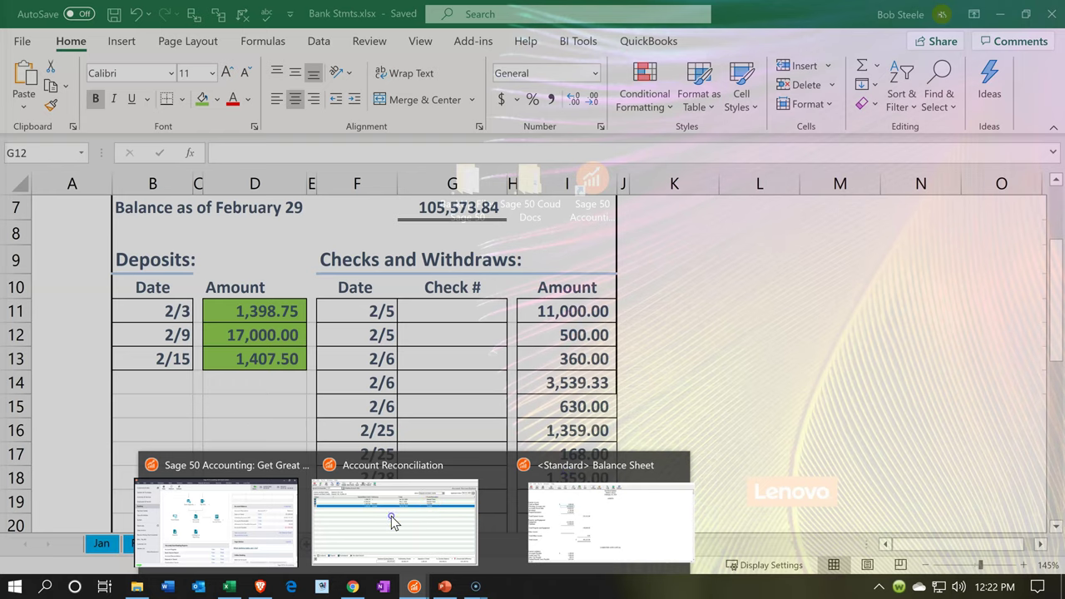
pyautogui.click(394, 522)
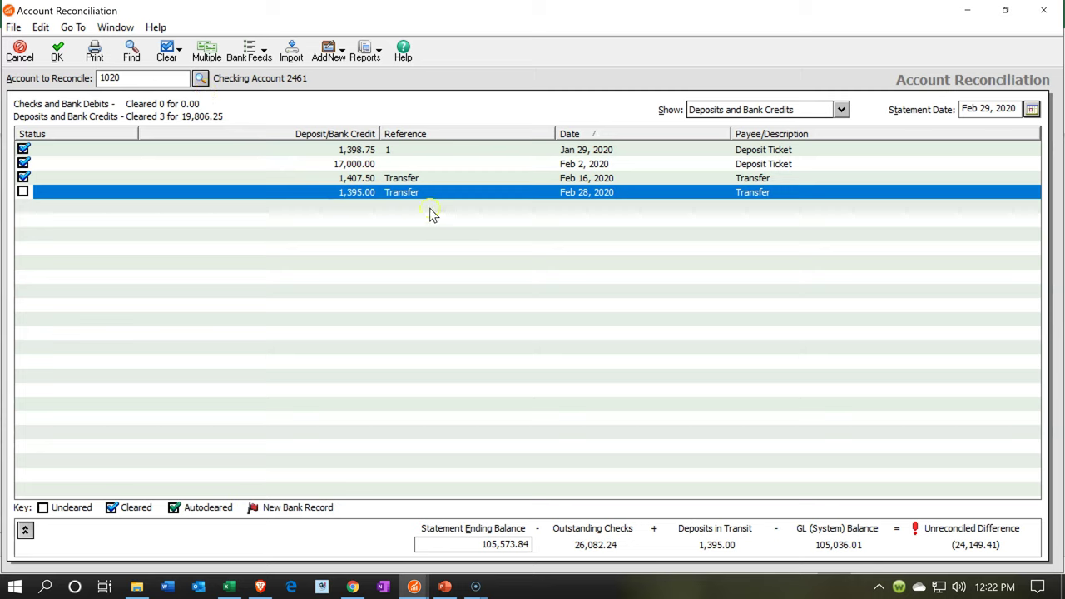
pyautogui.click(841, 110)
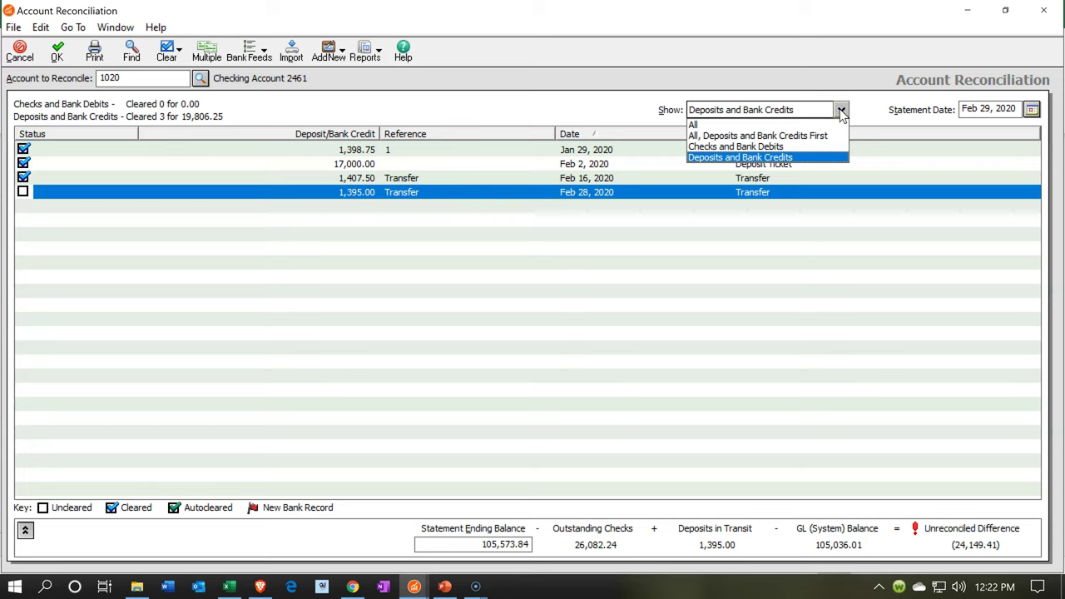
pyautogui.click(813, 147)
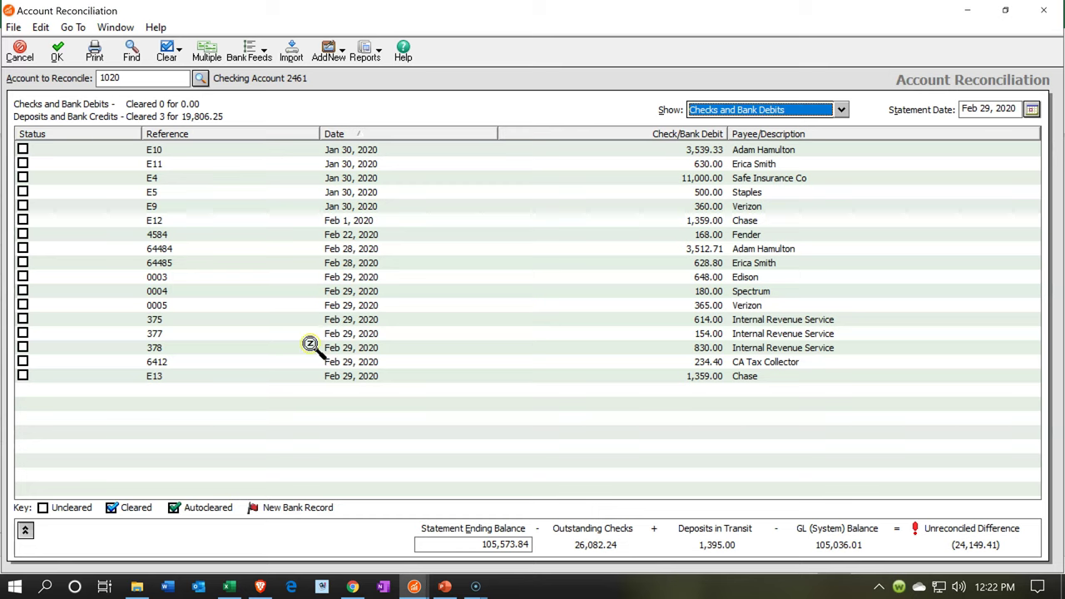
# Check the first 2/5 withdrawal on the Excel bank statement and mark the matching 11,000.00 Safe Insurance Co payment as cleared in Sage 50
pyautogui.click(232, 587)
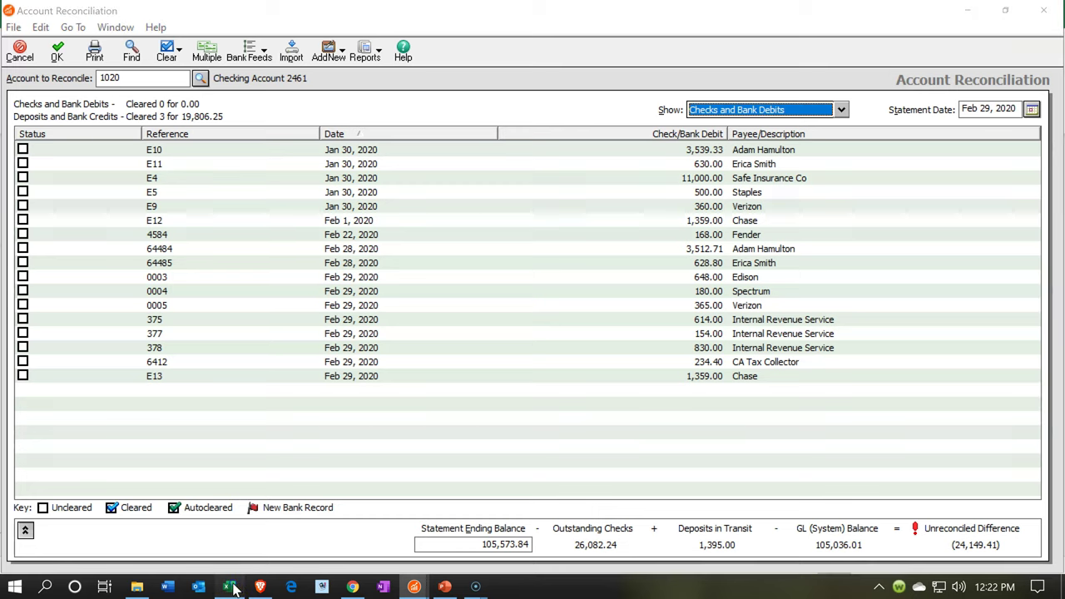
pyautogui.click(566, 311)
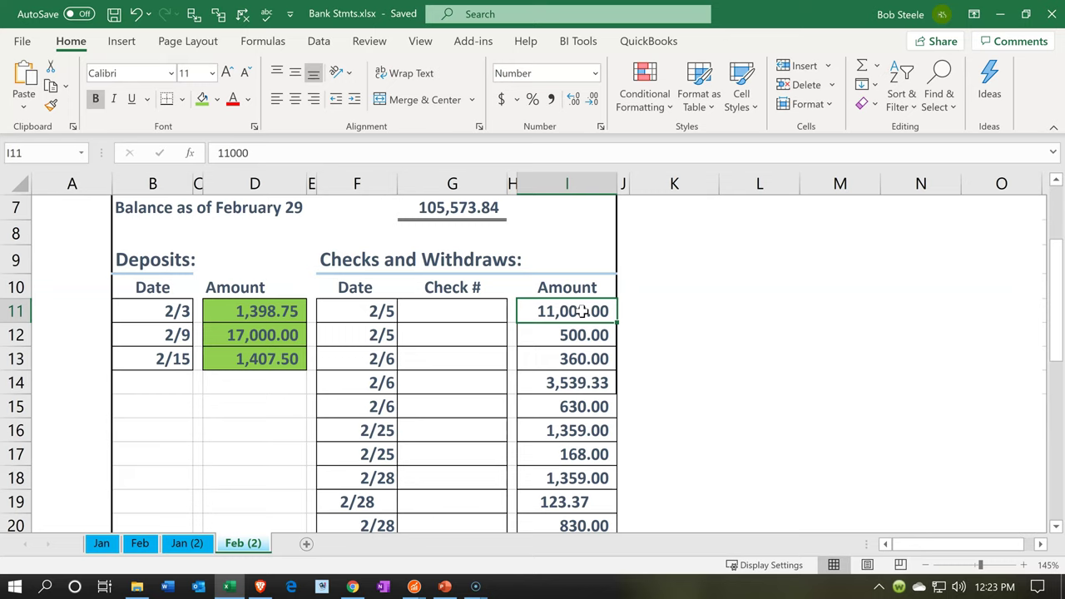
pyautogui.click(436, 311)
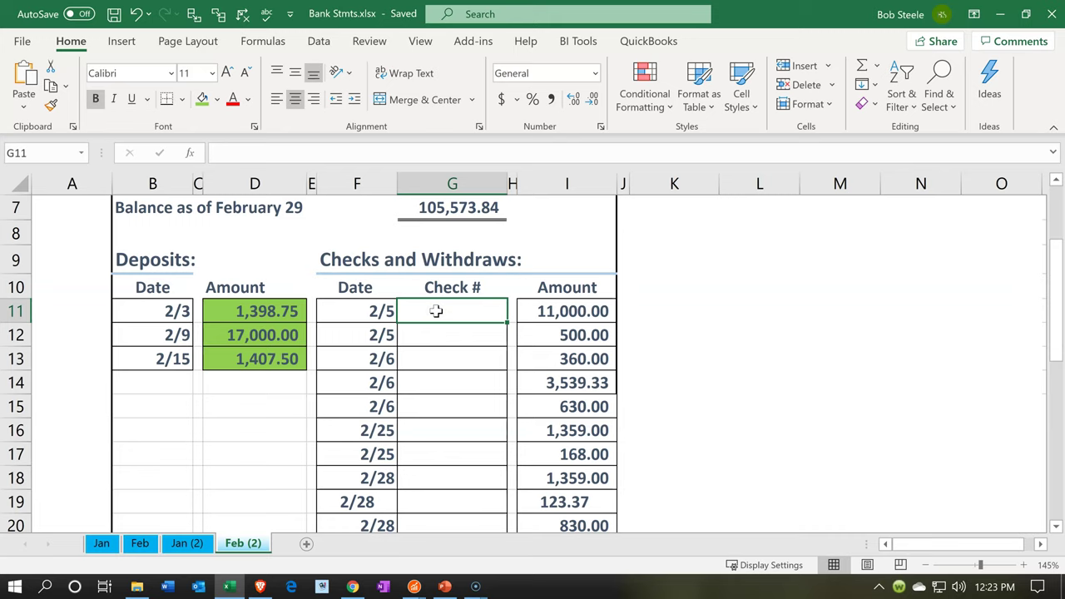
pyautogui.click(226, 587)
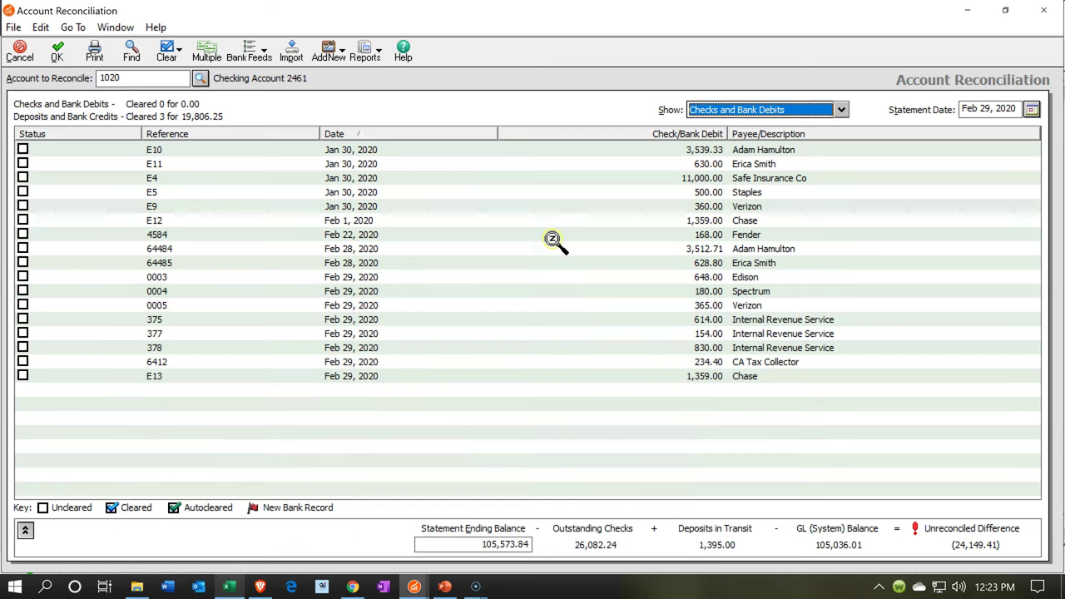
pyautogui.click(23, 179)
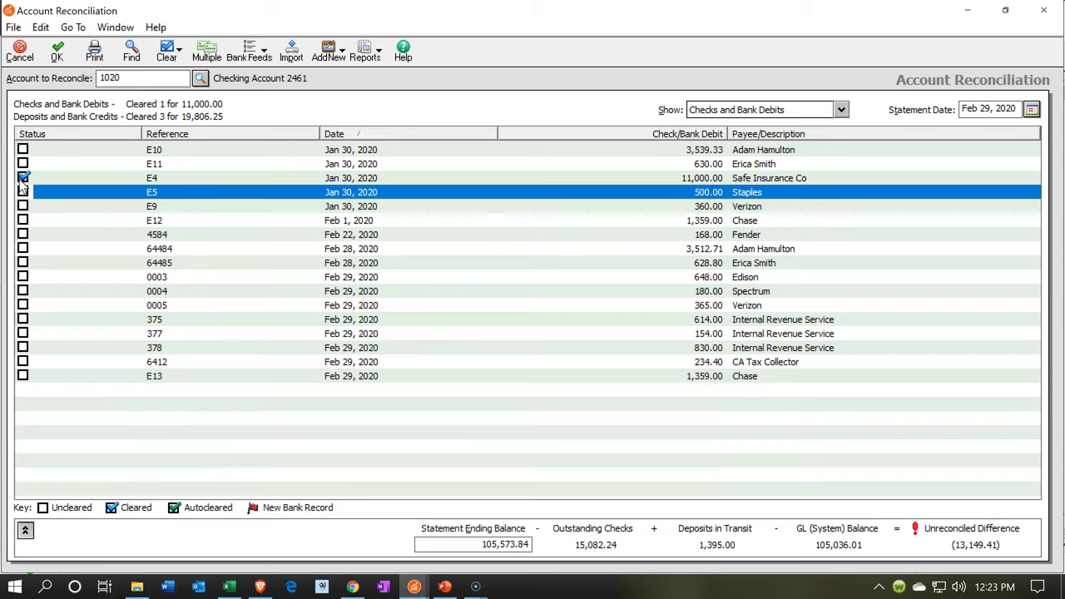
# Switch to the Excel bank statement and fill the 11,000.00 withdrawal in cell I11 with green
pyautogui.click(229, 587)
pyautogui.click(532, 308)
pyautogui.rightClick(532, 307)
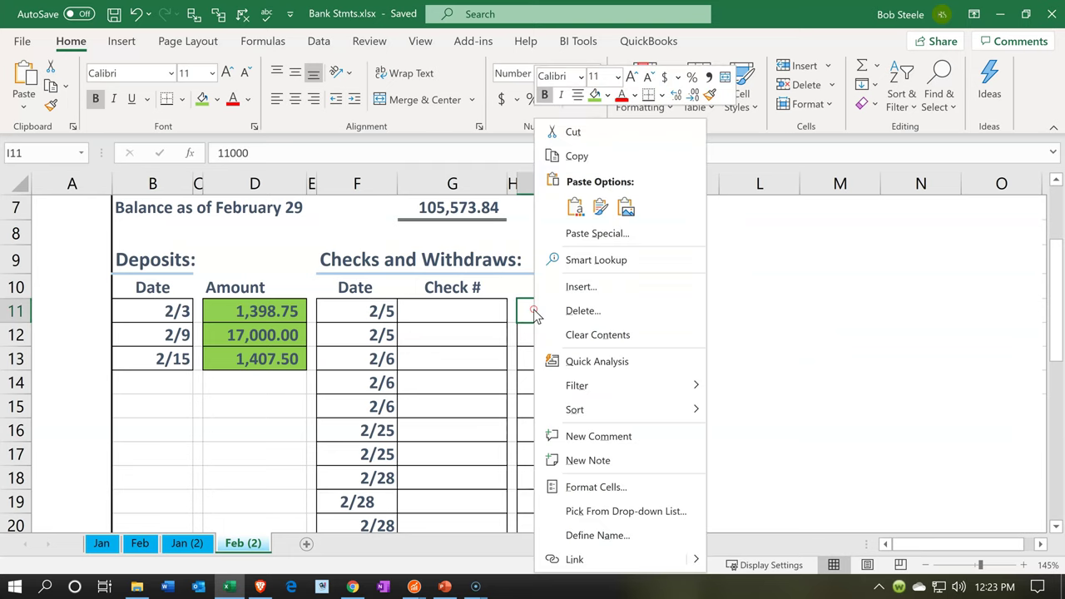
pyautogui.click(595, 94)
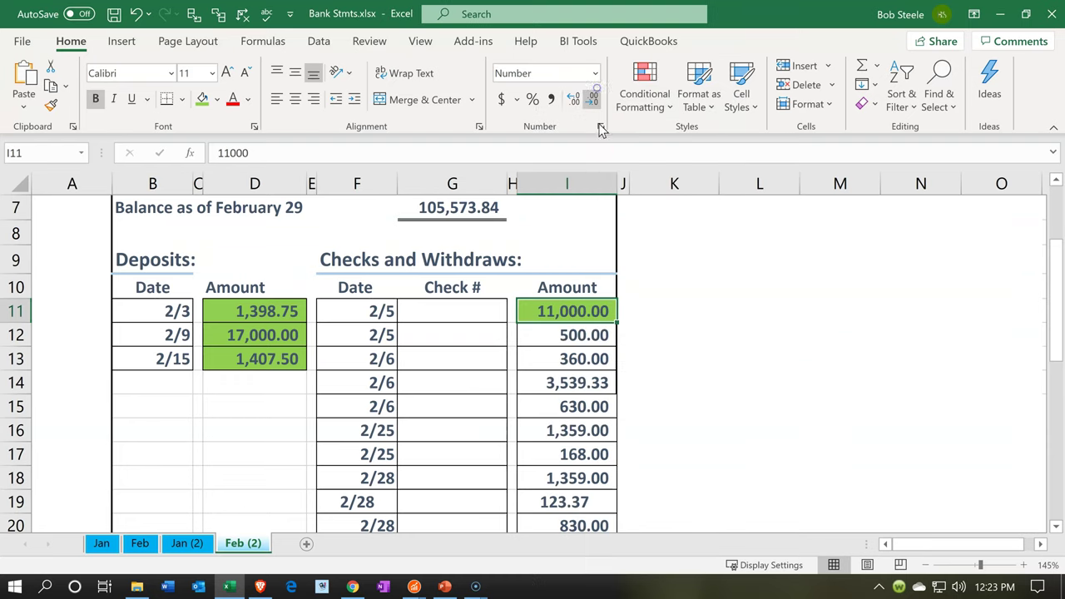
pyautogui.press('Down')
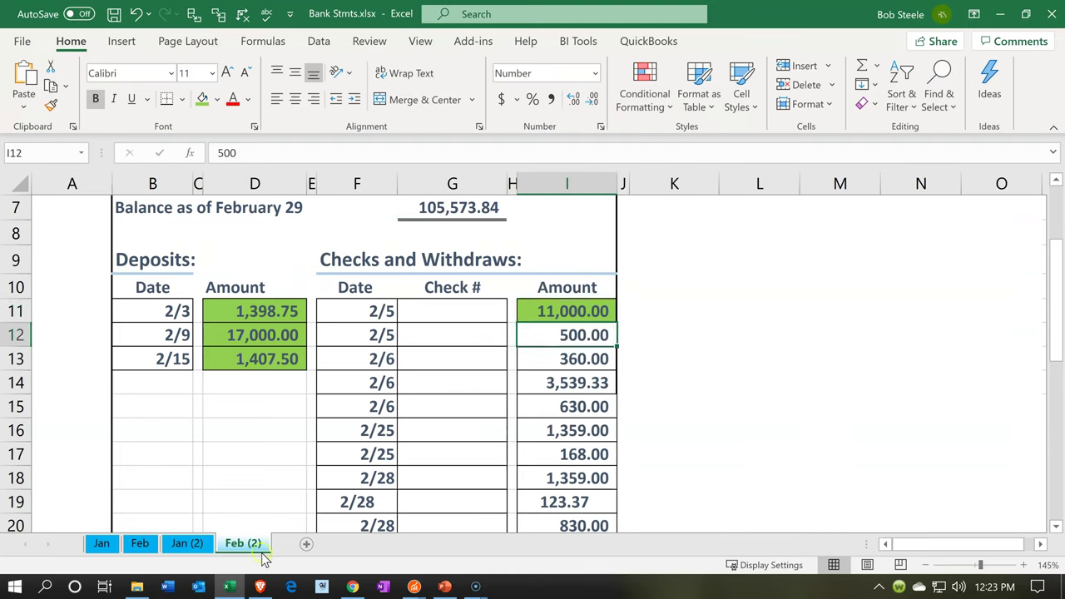
# Return to Account Reconciliation in Sage 50 and mark the 500.00 Staples and 360.00 Verizon payments as cleared
pyautogui.moveTo(228, 589)
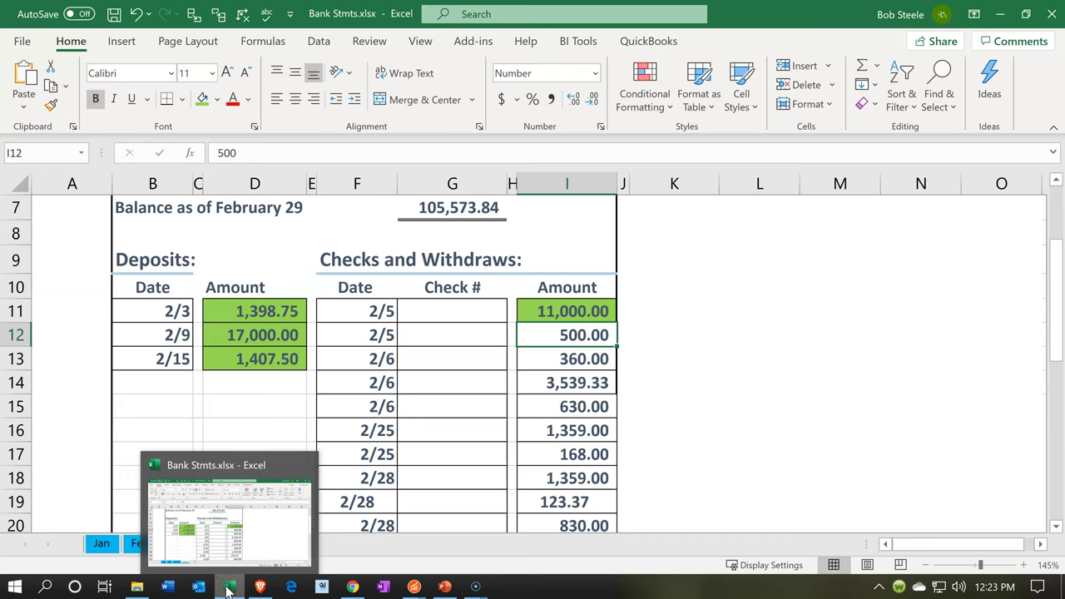
pyautogui.click(227, 588)
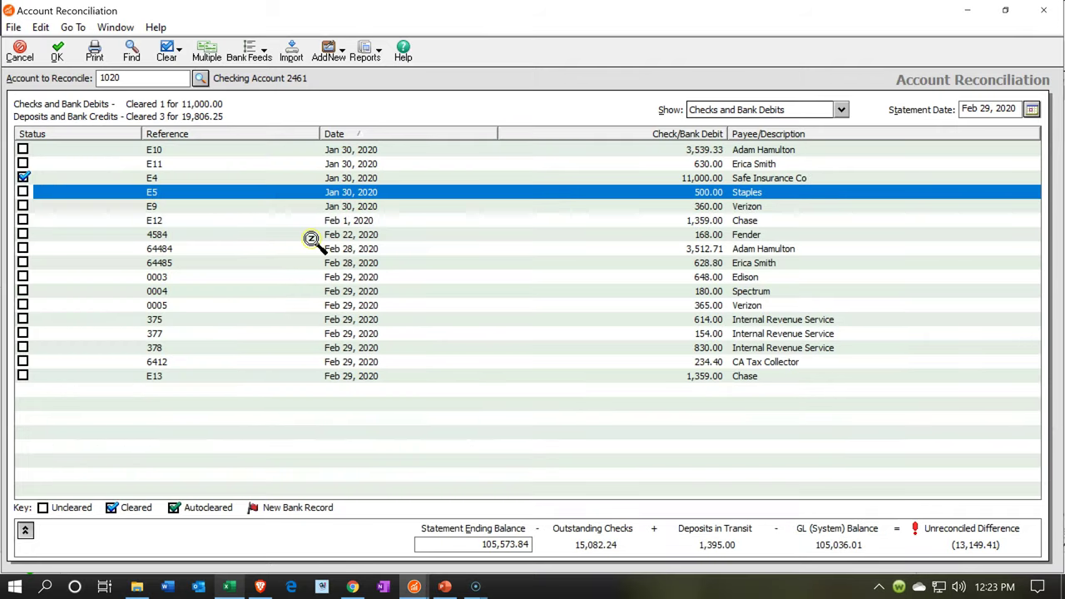
pyautogui.click(22, 193)
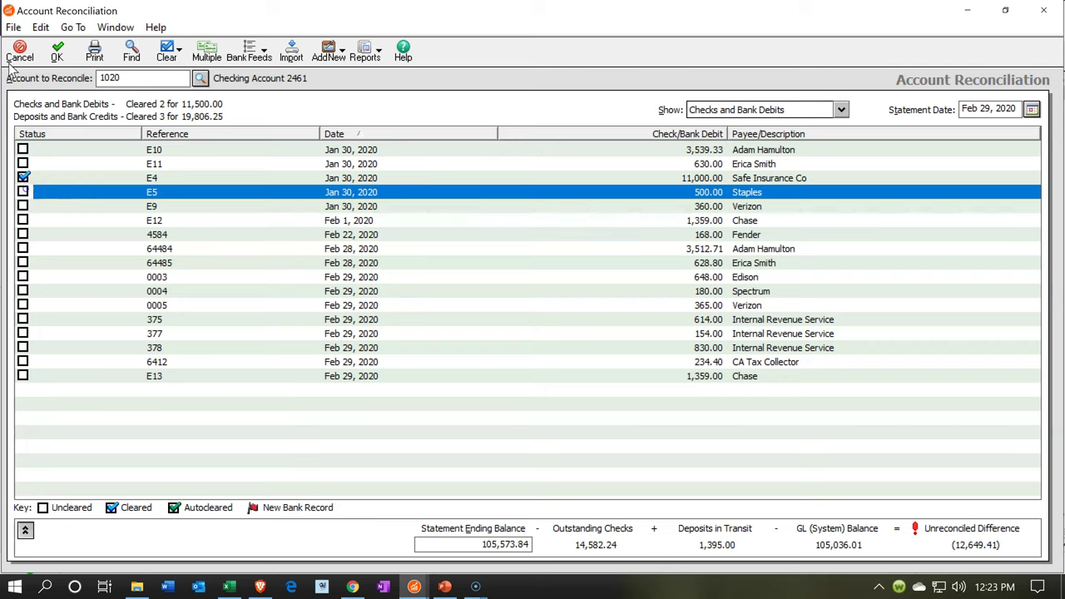
pyautogui.click(22, 206)
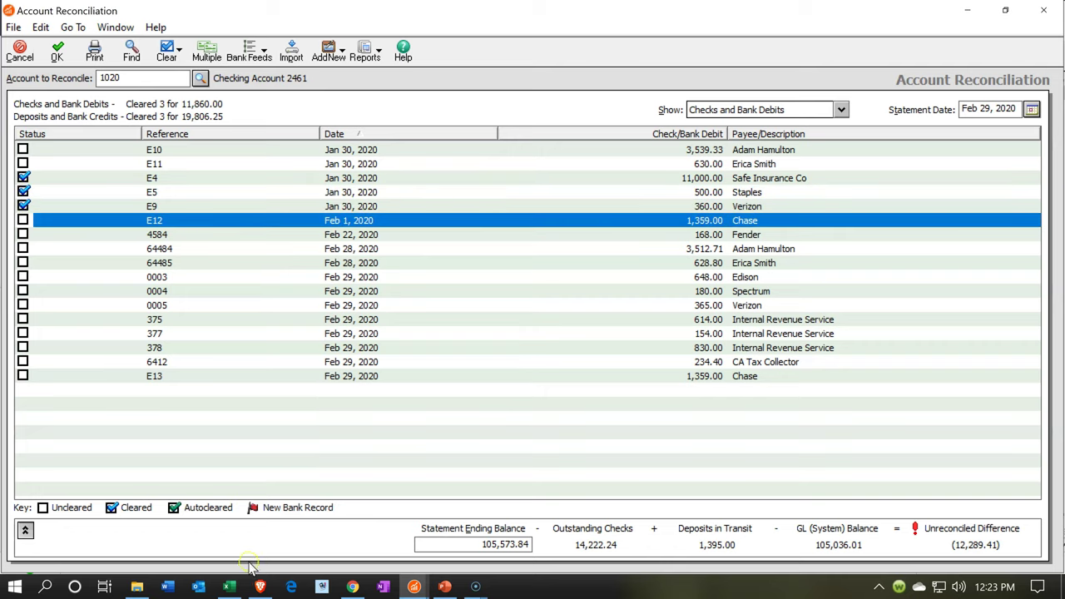
# Switch to the Excel bank statement and fill the 500.00 and 360.00 withdrawals in I12:I13 with green
pyautogui.click(228, 587)
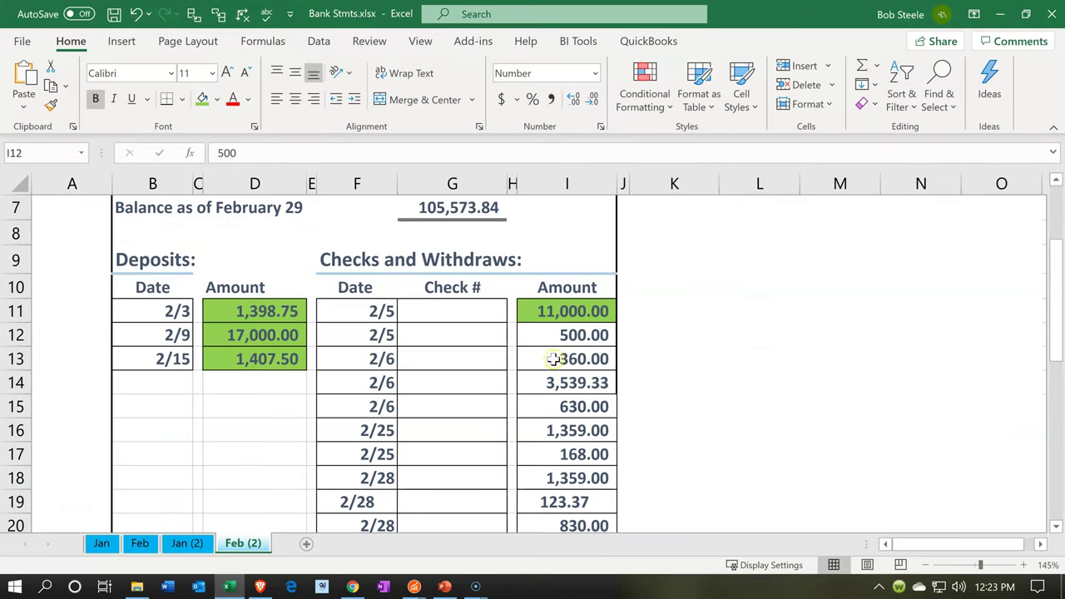
pyautogui.keyDown('shift'); pyautogui.click(559, 363); pyautogui.keyUp('shift')
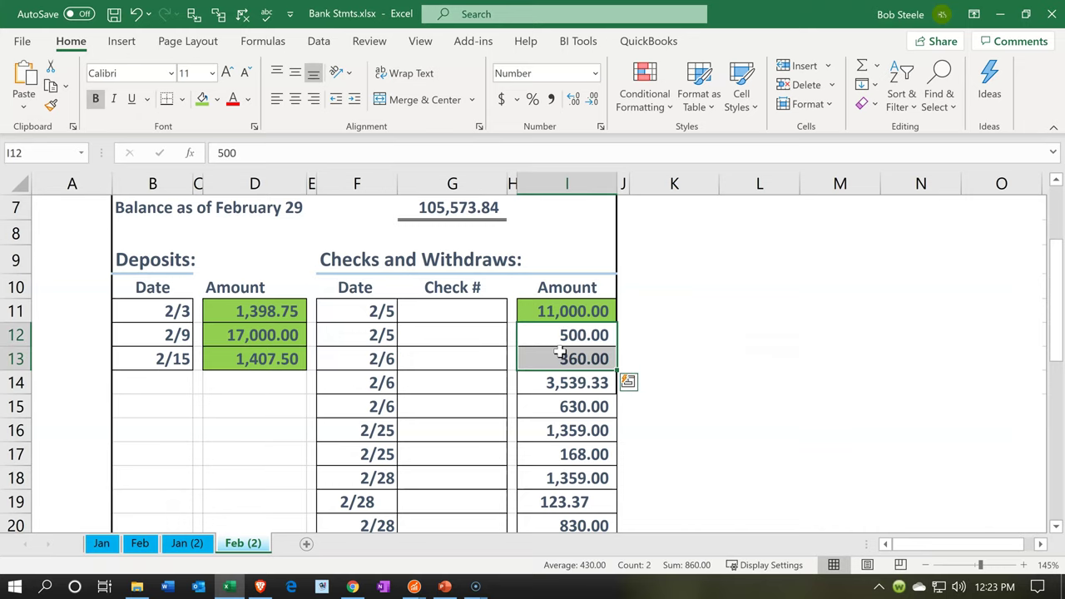
pyautogui.rightClick(559, 363)
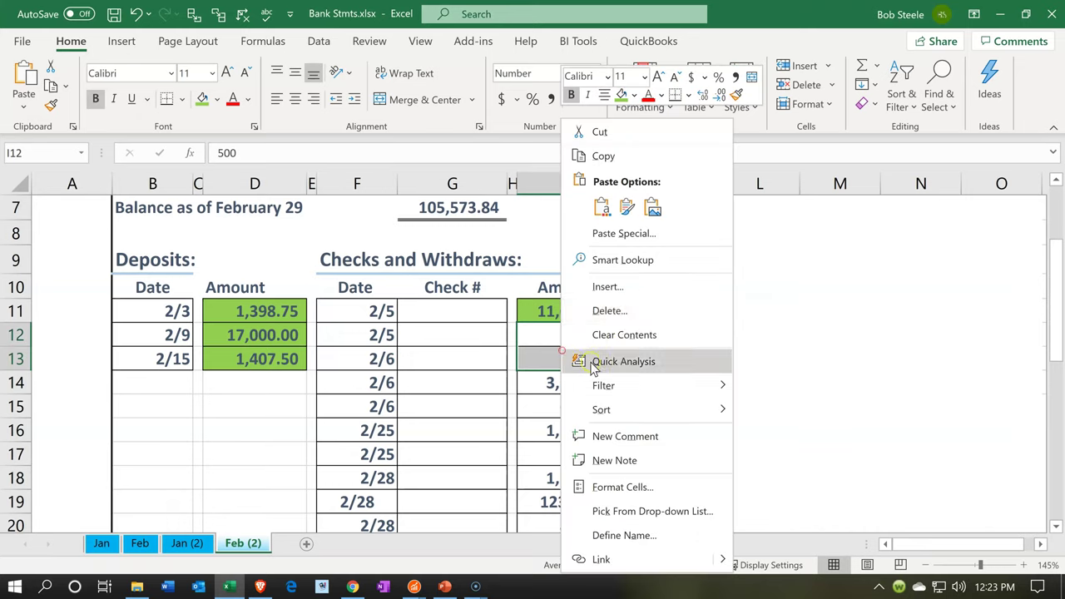
pyautogui.click(622, 94)
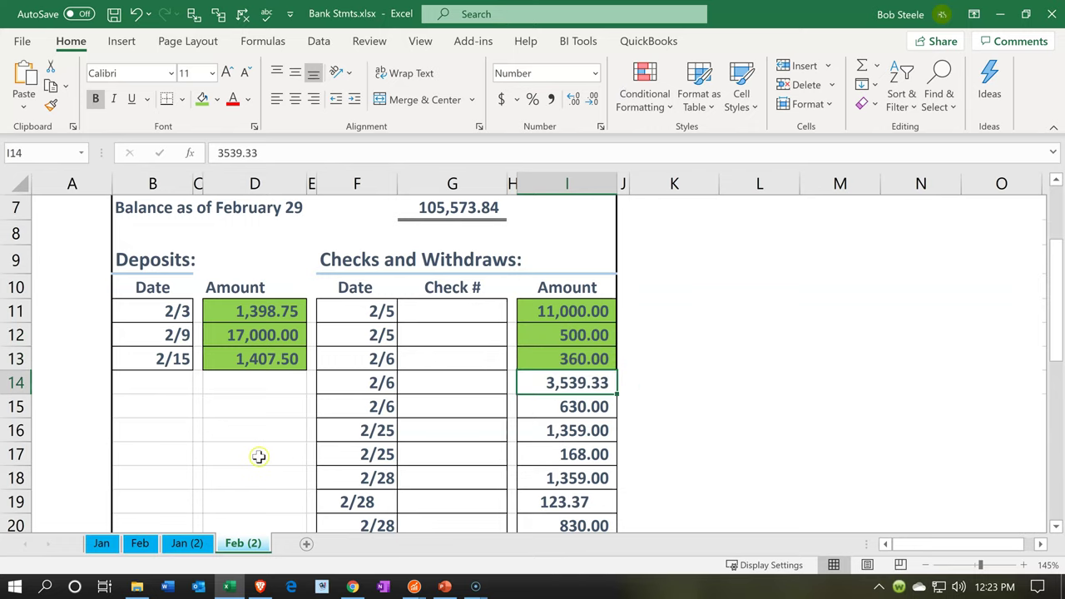
# Return to Account Reconciliation in Sage 50 and mark the 3,539.33 payment with reference E10 as cleared
pyautogui.click(231, 587)
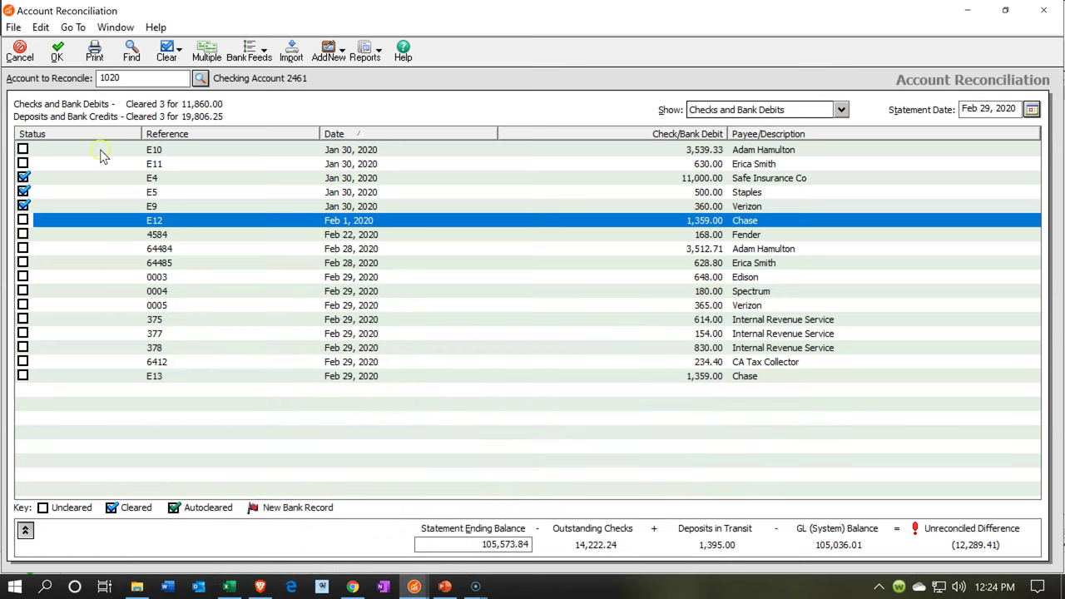
pyautogui.click(22, 151)
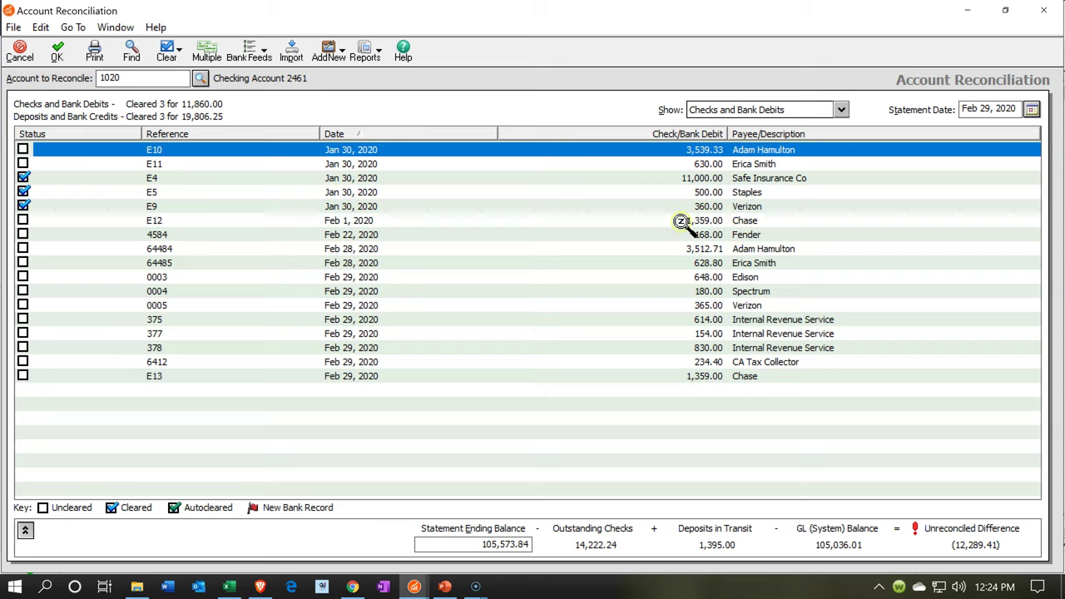
pyautogui.click(23, 149)
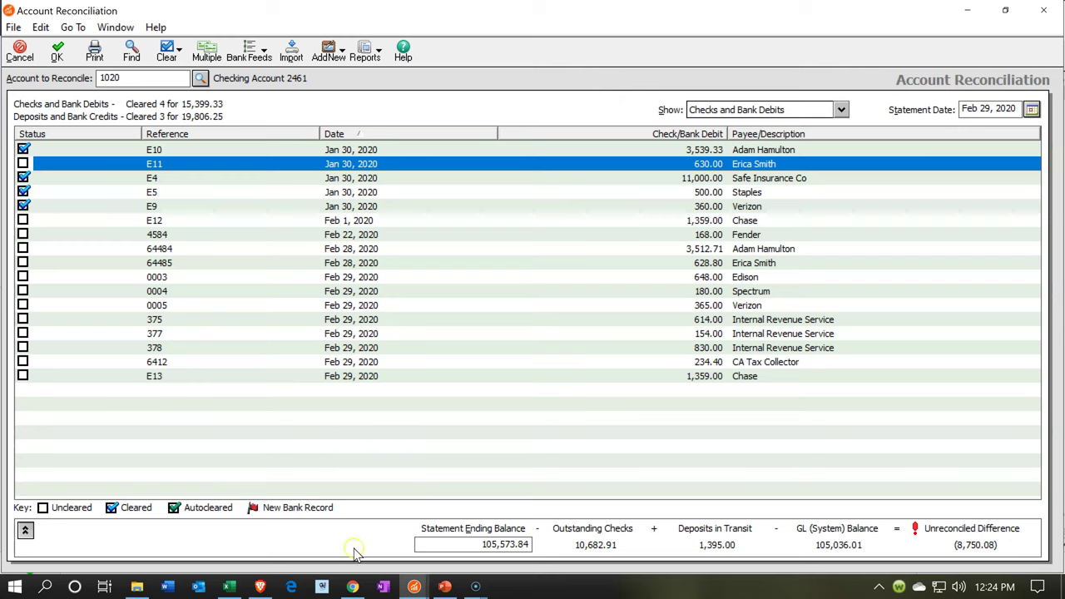
# Switch to the Excel bank statement, fill the 3,539.33 withdrawal in I14 with green, and select the 630.00 amount below it
pyautogui.click(227, 587)
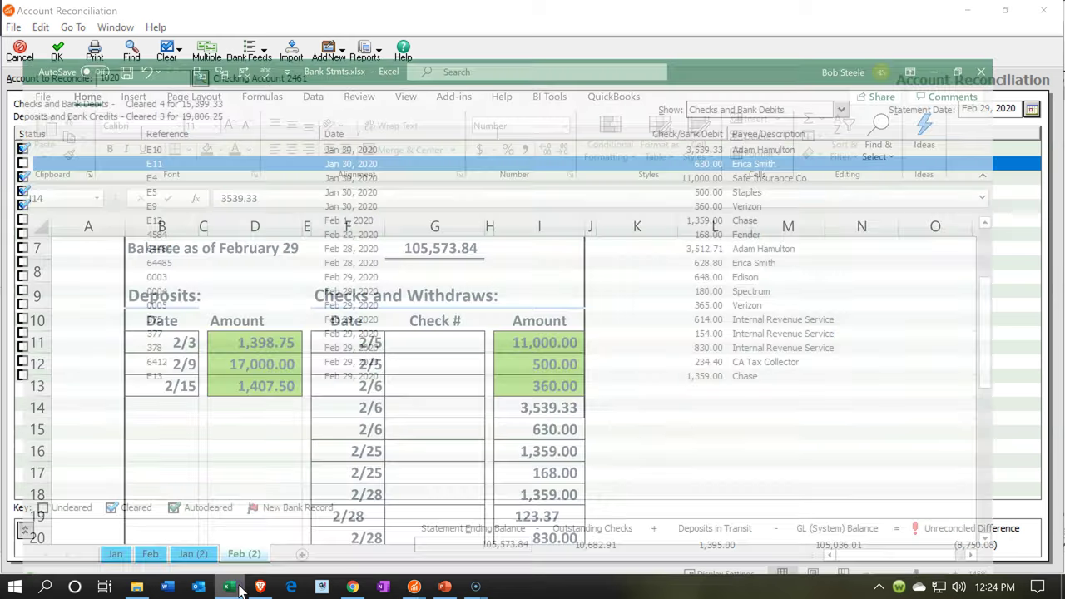
pyautogui.click(540, 384)
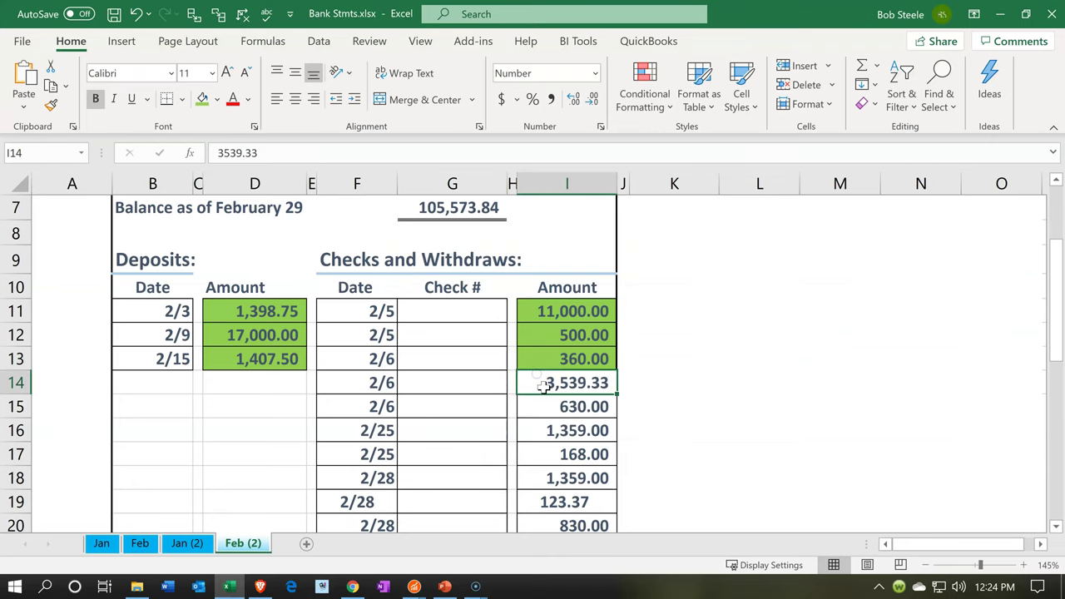
pyautogui.rightClick(543, 385)
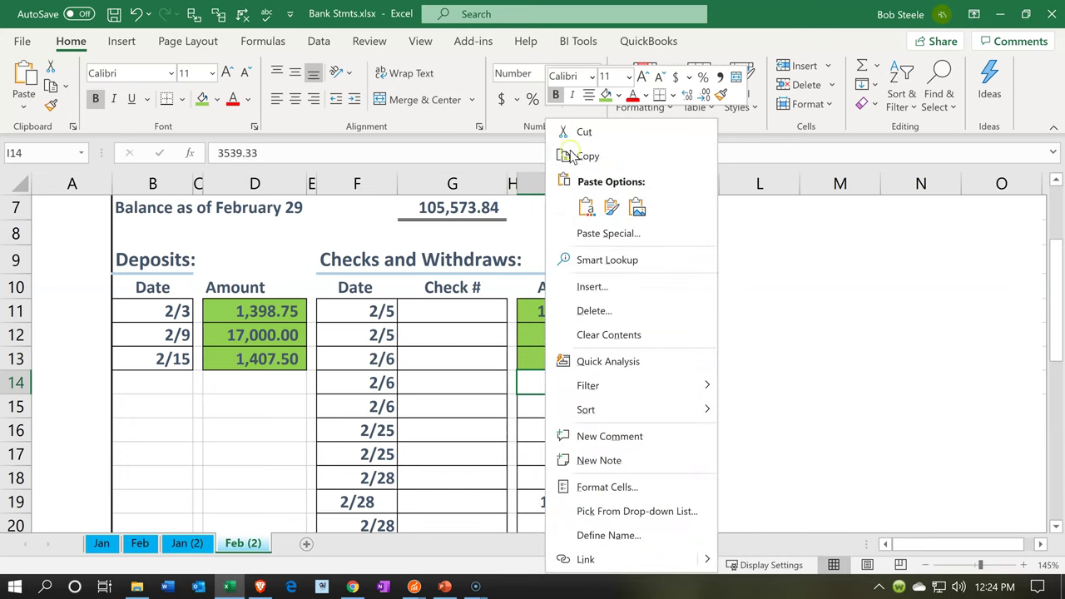
pyautogui.click(601, 129)
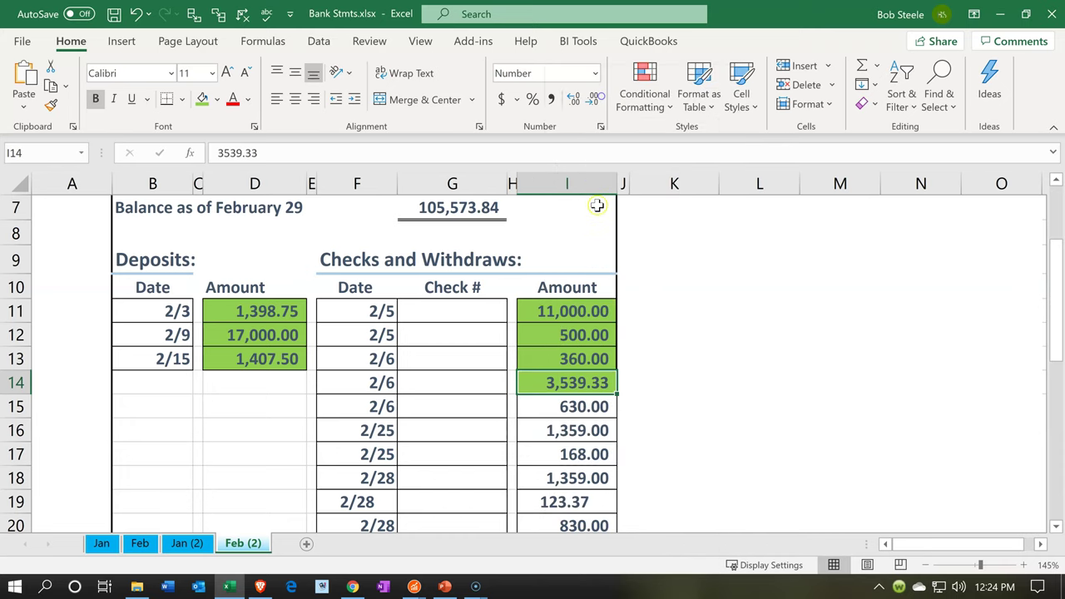
pyautogui.click(564, 404)
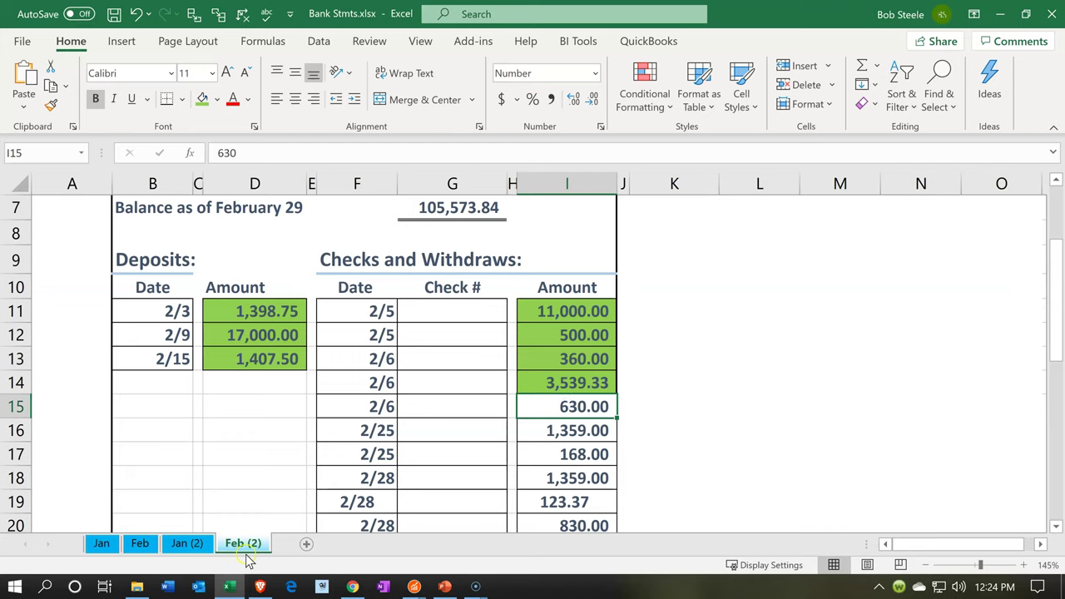
# Mark the 630.00 payment E11 as cleared in Sage 50, and fill its matching withdrawal in I15 of the Excel bank statement with green
pyautogui.click(231, 586)
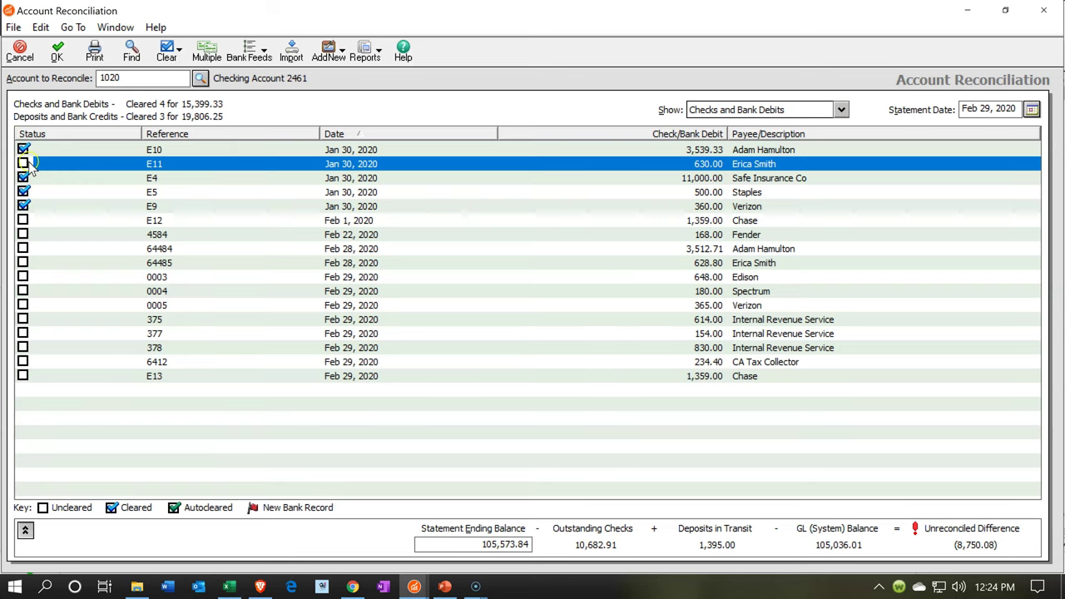
pyautogui.click(23, 164)
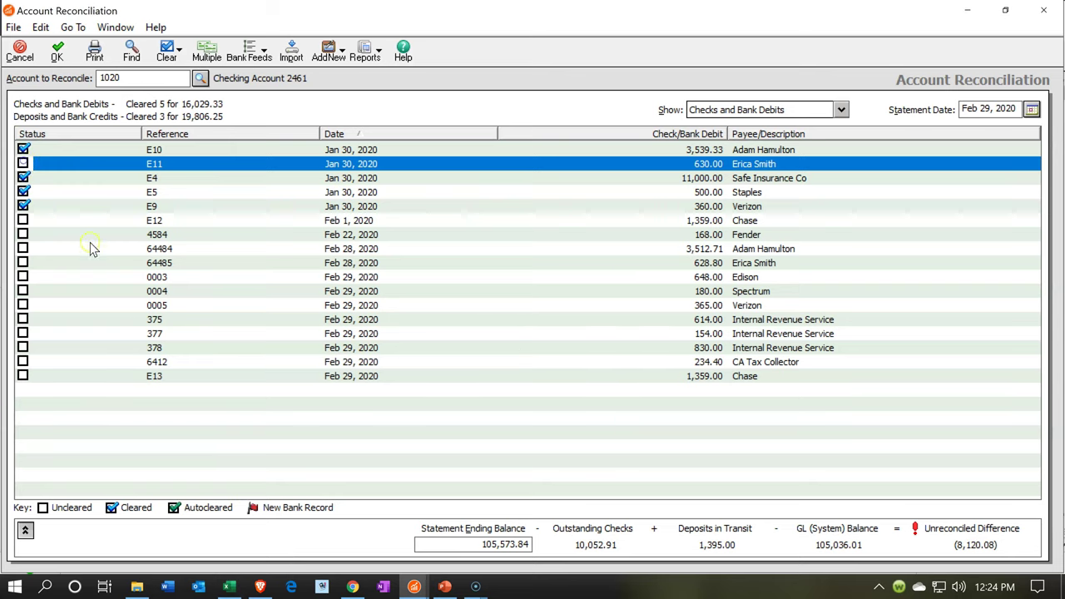
pyautogui.click(230, 587)
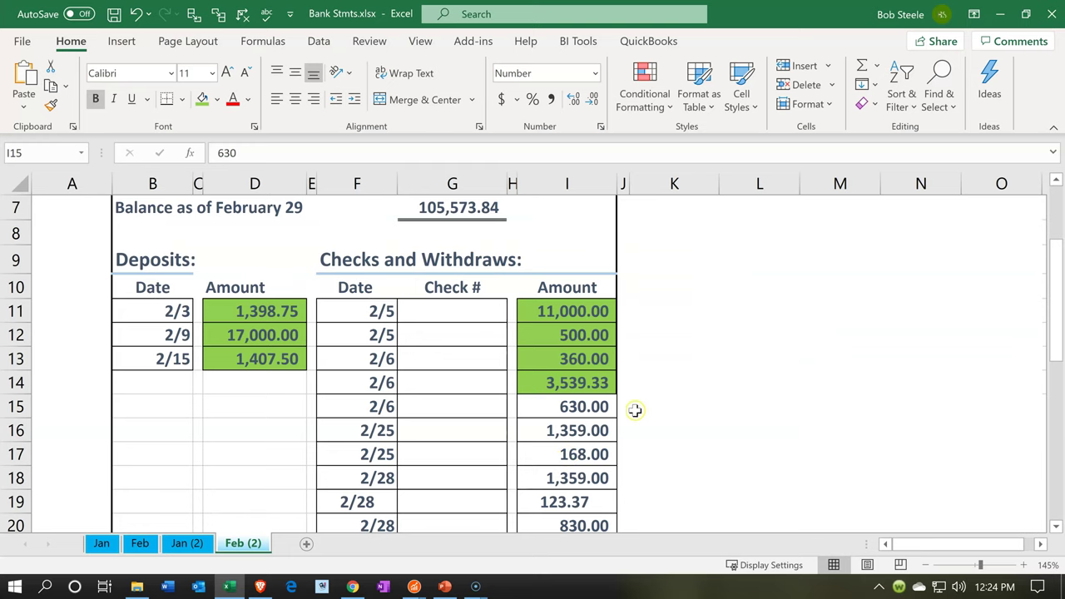
pyautogui.rightClick(586, 407)
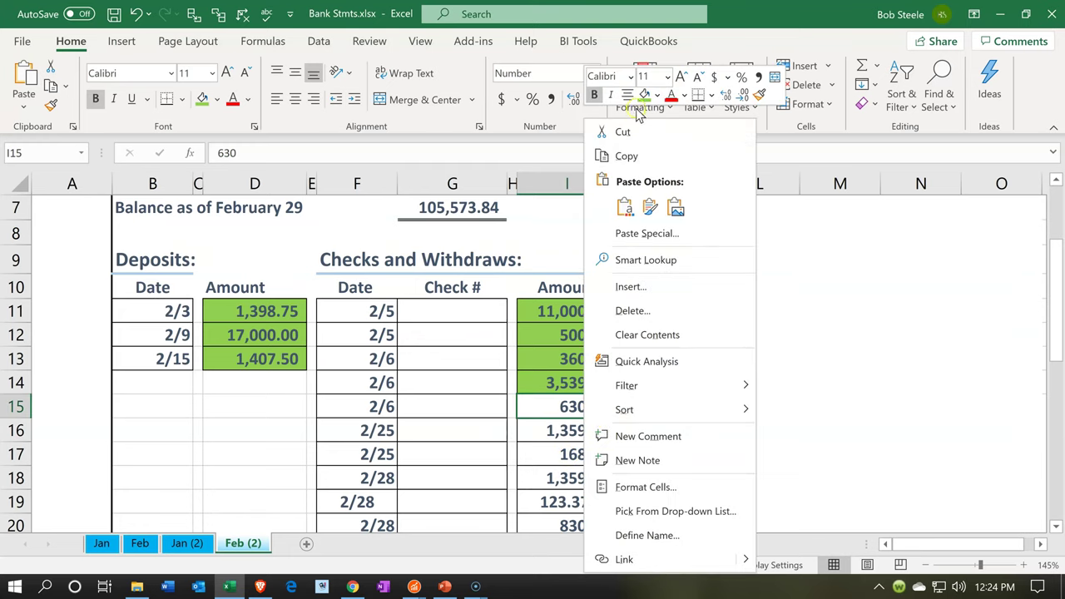
pyautogui.click(512, 349)
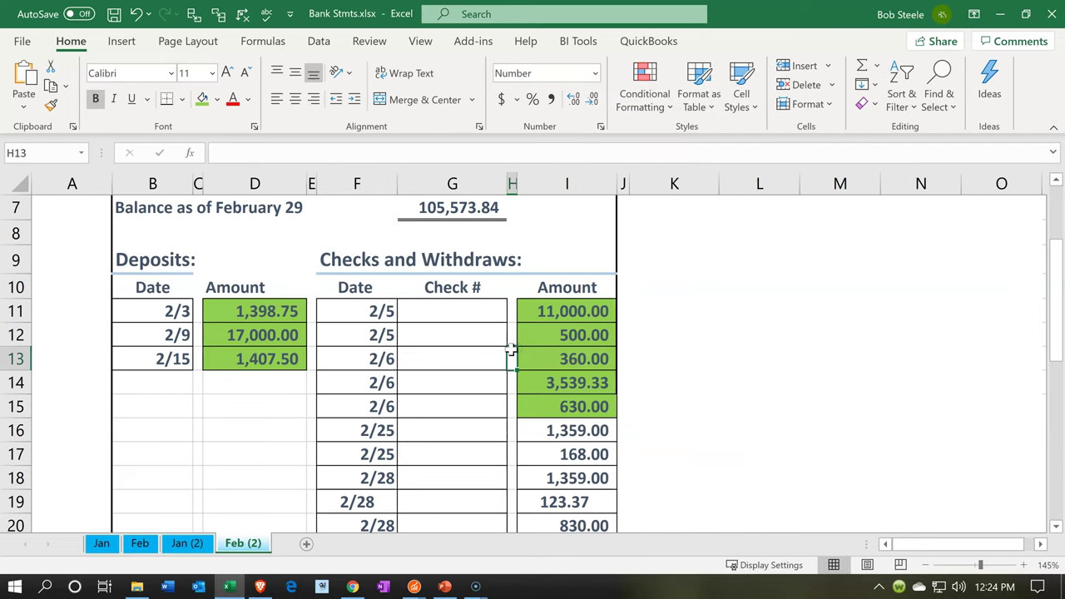
# Mark the 1,359.00 Chase payment E12 as cleared in Sage 50, and fill the 2/25 withdrawal in I16 of the Excel statement with green
pyautogui.scroll(-1, 510, 349)
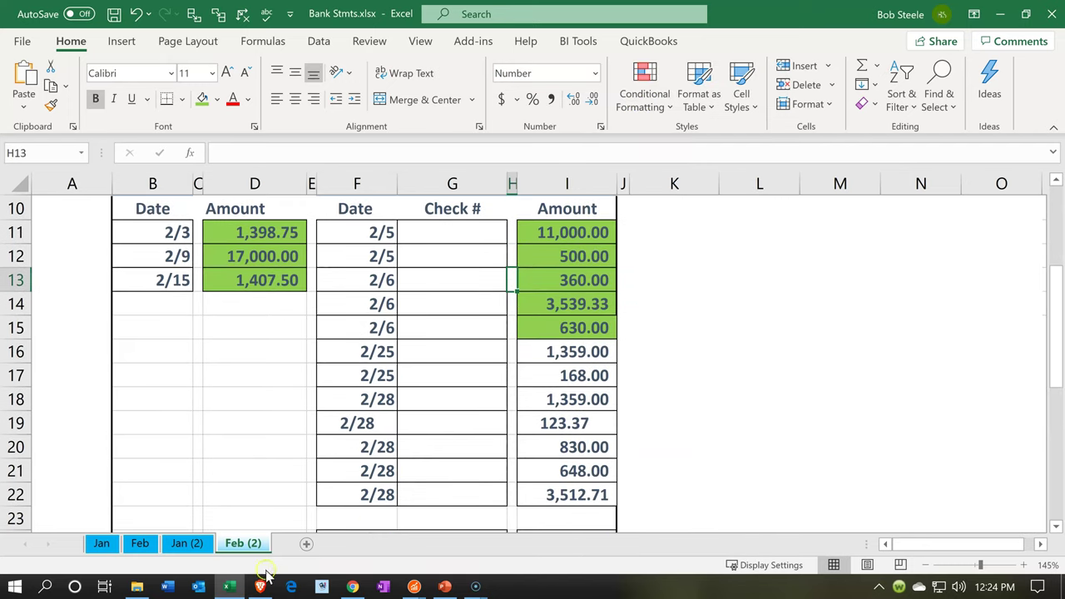
pyautogui.click(232, 587)
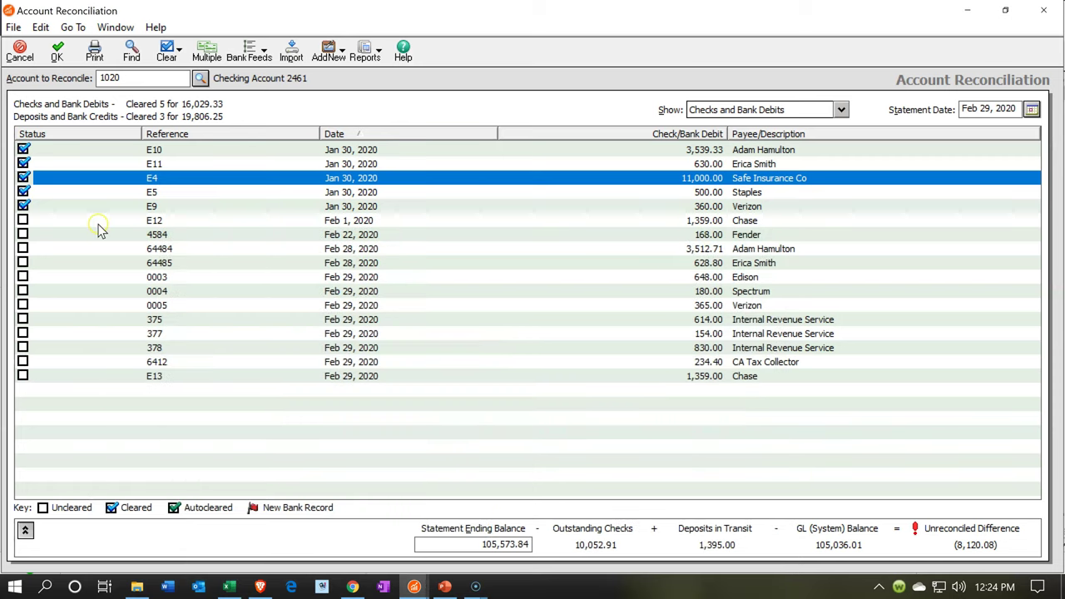
pyautogui.click(24, 220)
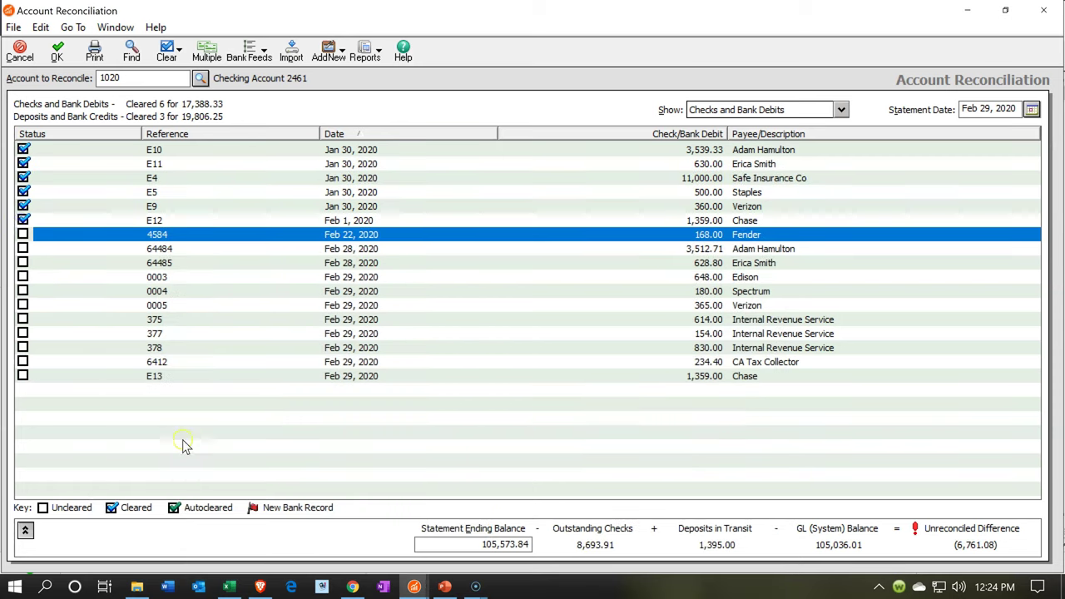
pyautogui.click(228, 586)
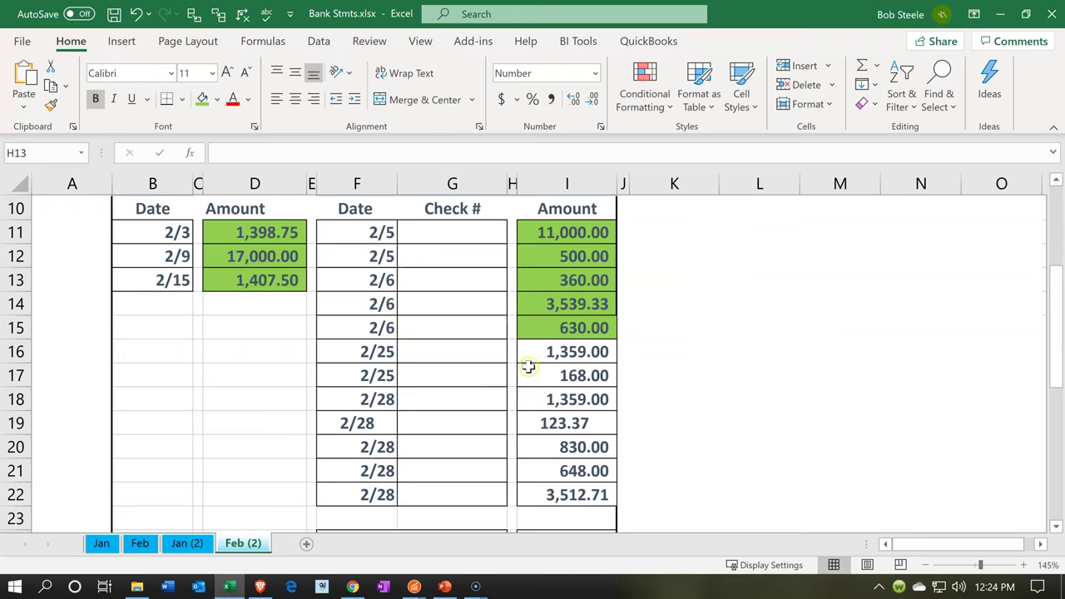
pyautogui.click(552, 350)
pyautogui.rightClick(551, 350)
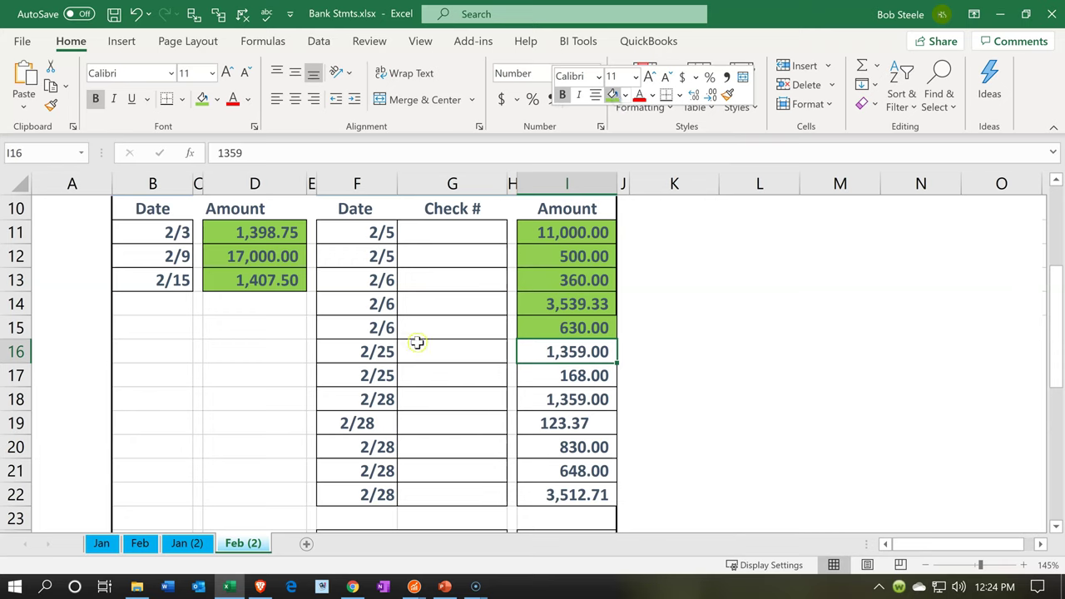
pyautogui.press('F4')
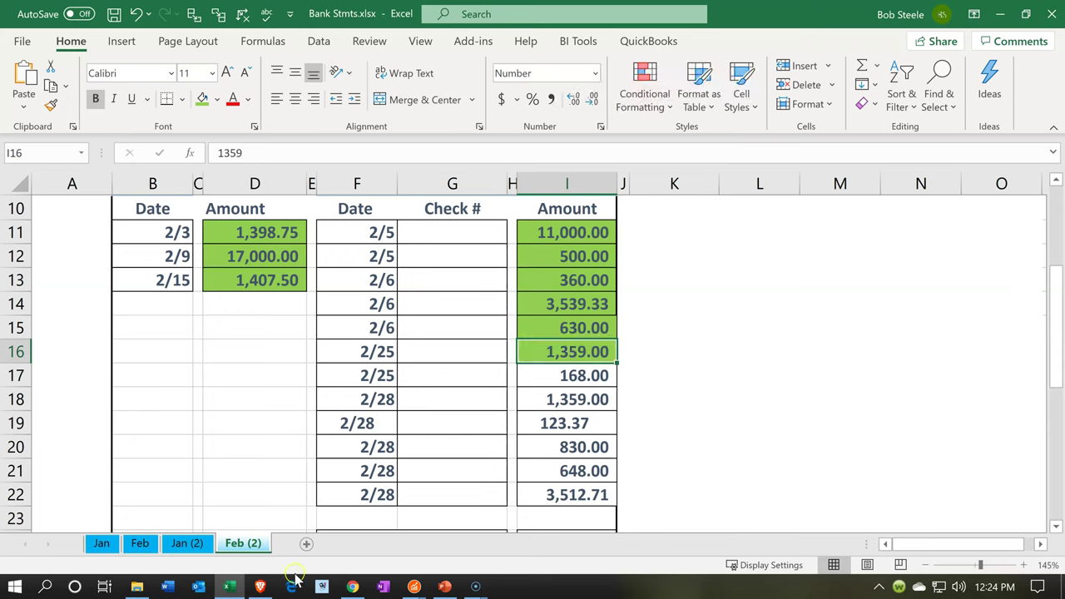
# Mark the 168.00 Fender payment 4584 as cleared in Sage 50, and fill the matching withdrawal in I17 of the Excel statement with green
pyautogui.click(231, 586)
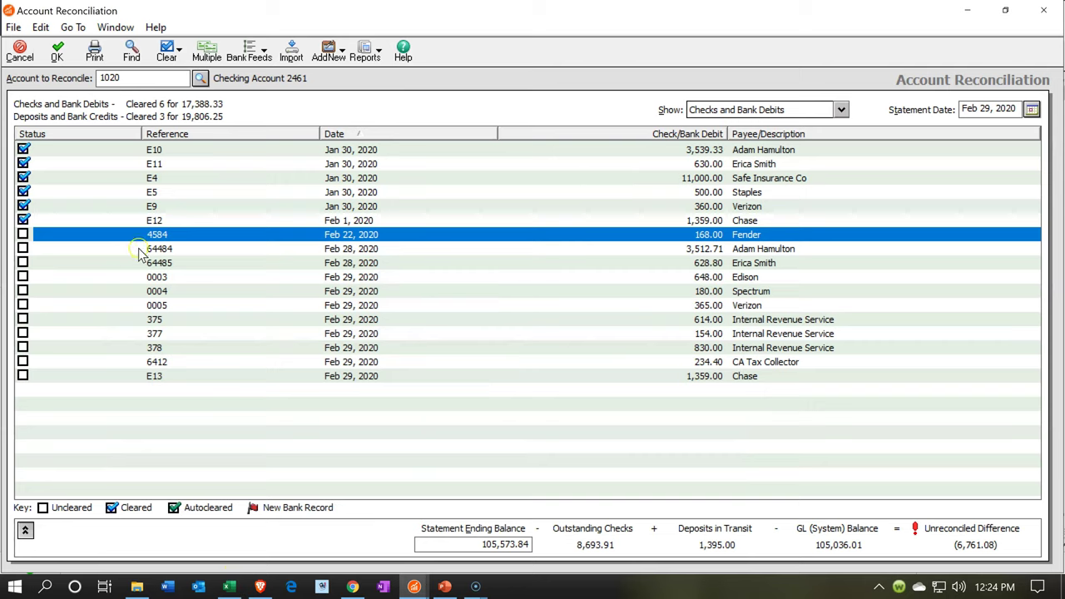
pyautogui.click(23, 234)
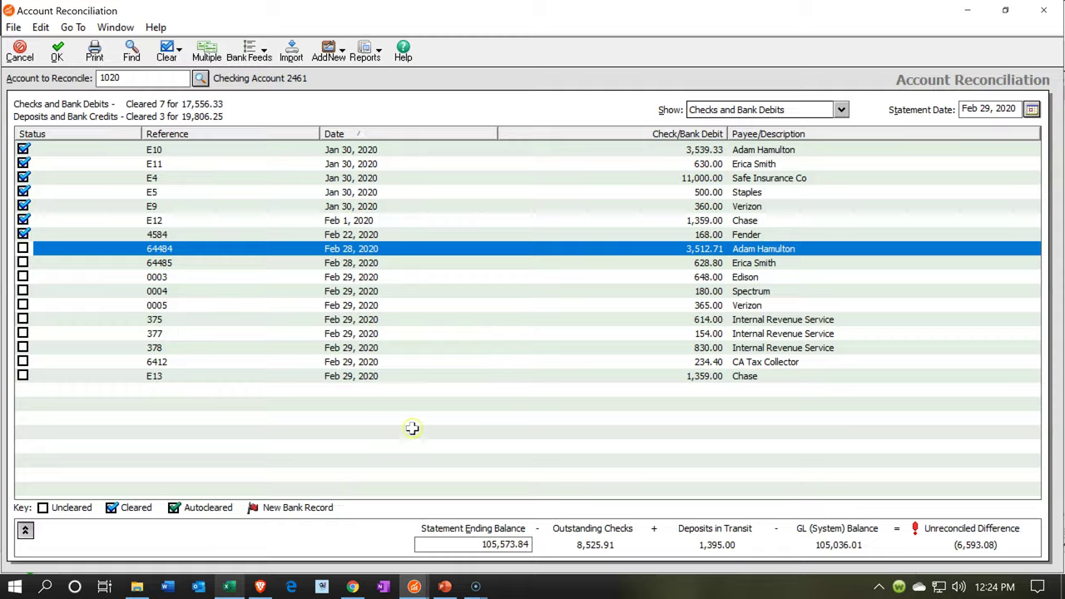
pyautogui.hotkey('alt', 'Tab')
pyautogui.click(546, 376)
pyautogui.rightClick(548, 379)
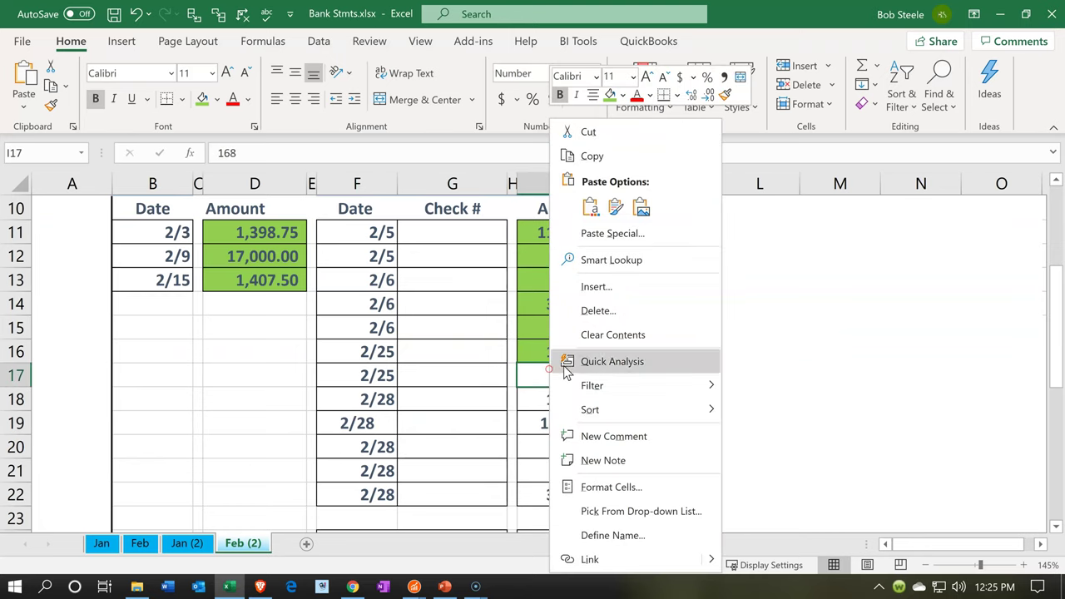
pyautogui.click(611, 94)
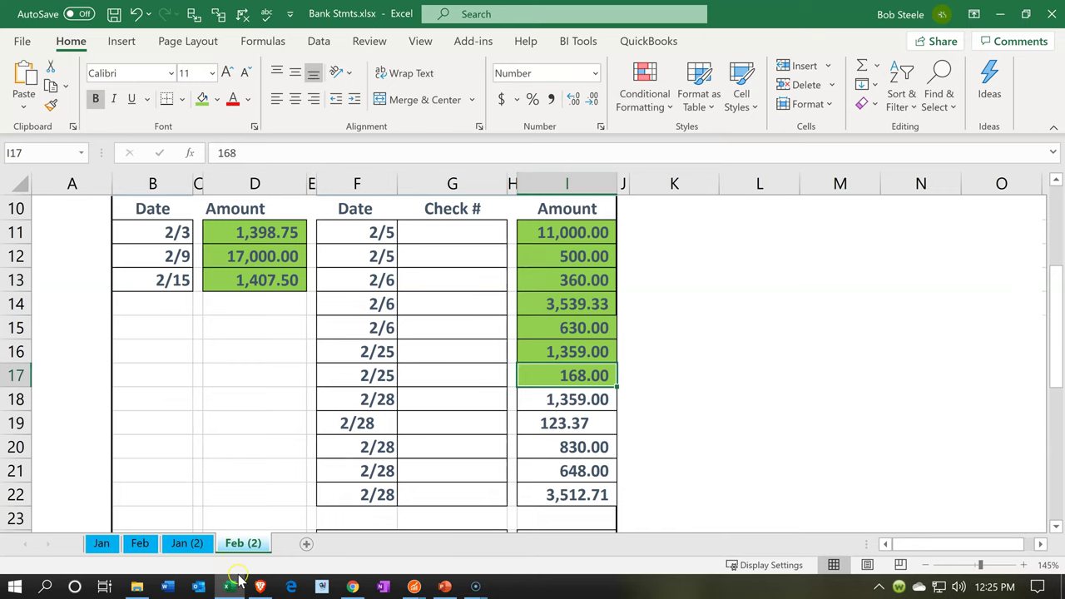
# Mark the 1,359.00 Chase payment E13 as cleared in Sage 50, and fill the 2/28 withdrawal in I18 of the Excel statement with green
pyautogui.click(226, 584)
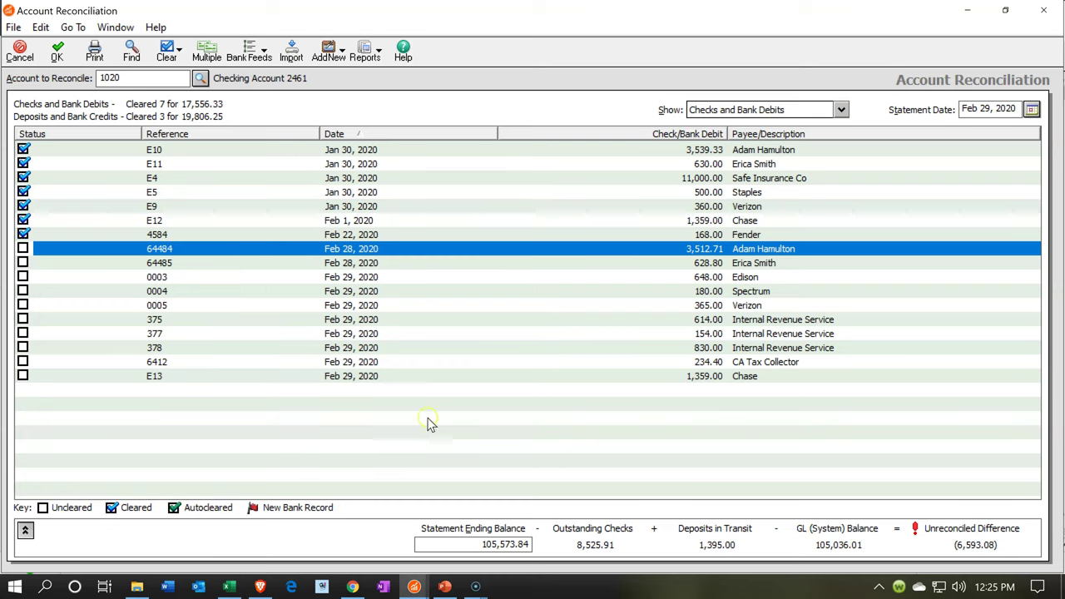
pyautogui.click(23, 376)
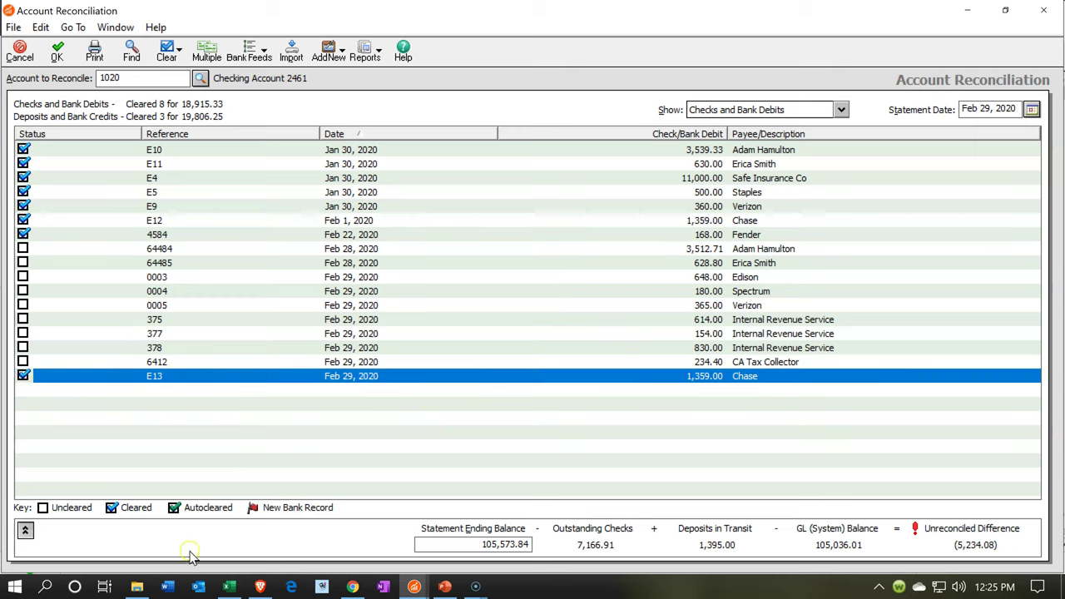
pyautogui.click(229, 586)
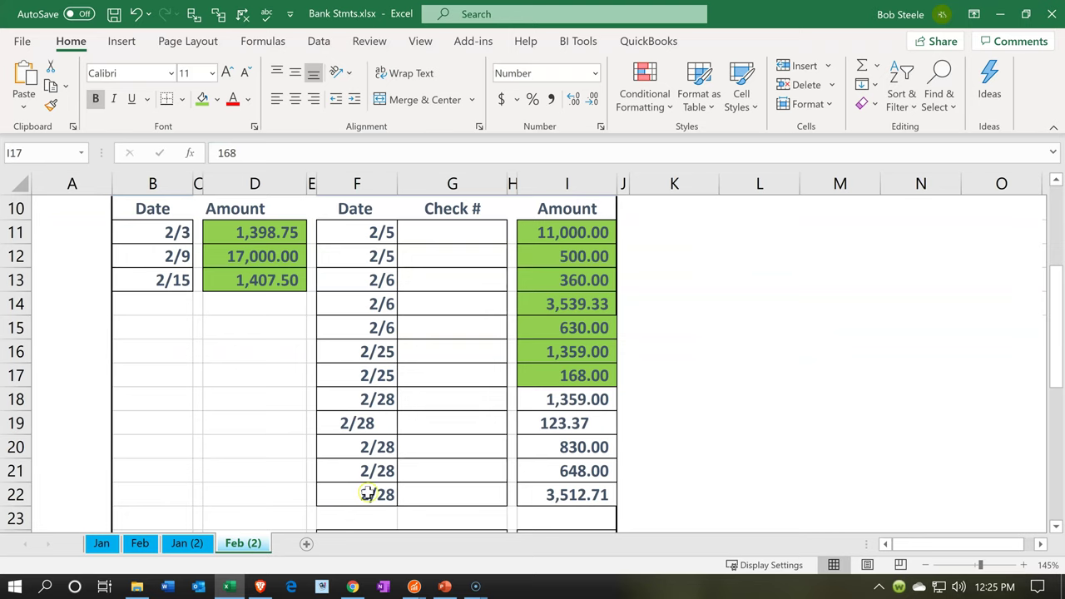
pyautogui.click(551, 422)
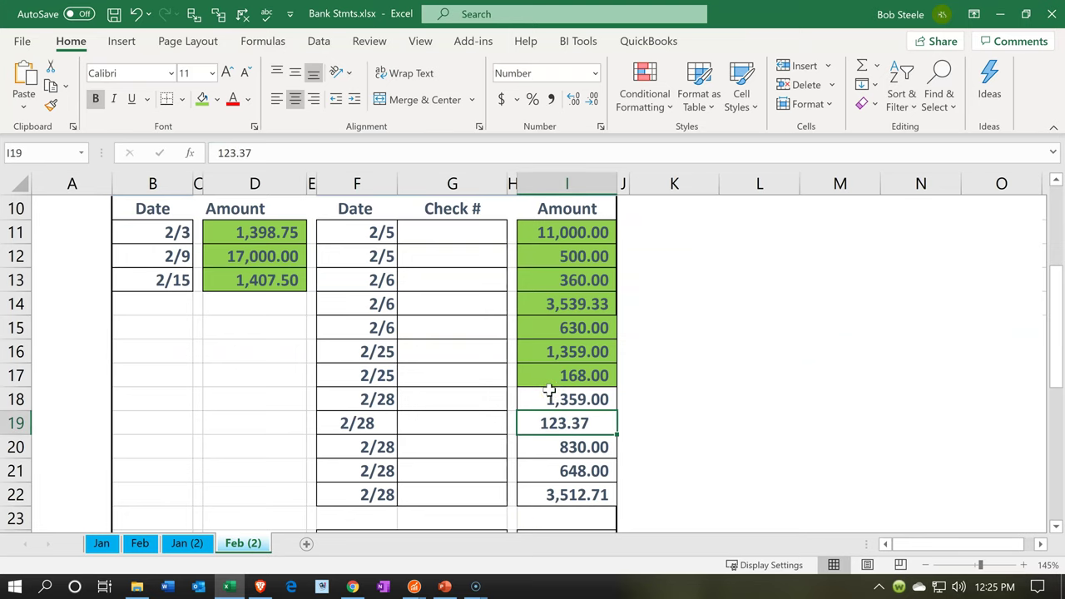
pyautogui.rightClick(549, 389)
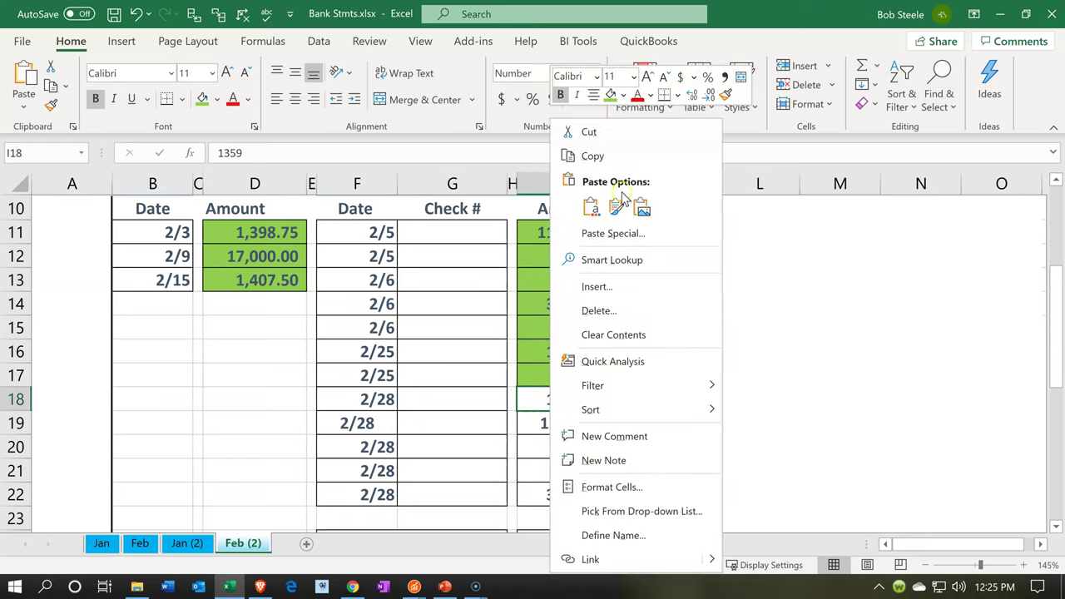
pyautogui.click(609, 99)
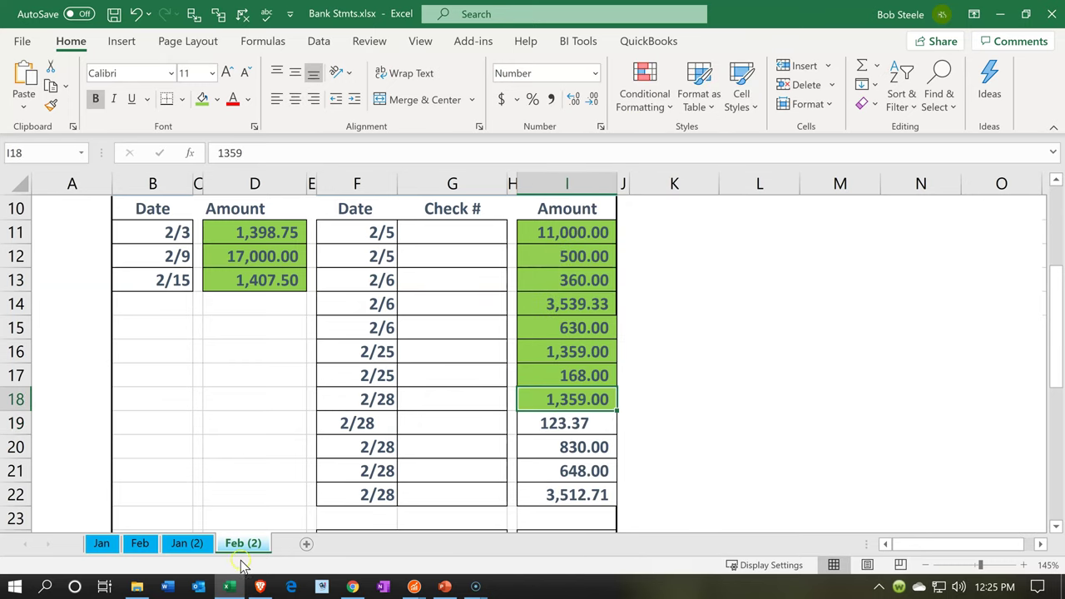
# Check Sage 50 for the statement's 123.37 withdrawal, and mark the 830.00 Internal Revenue Service payment 378 as cleared
pyautogui.click(227, 585)
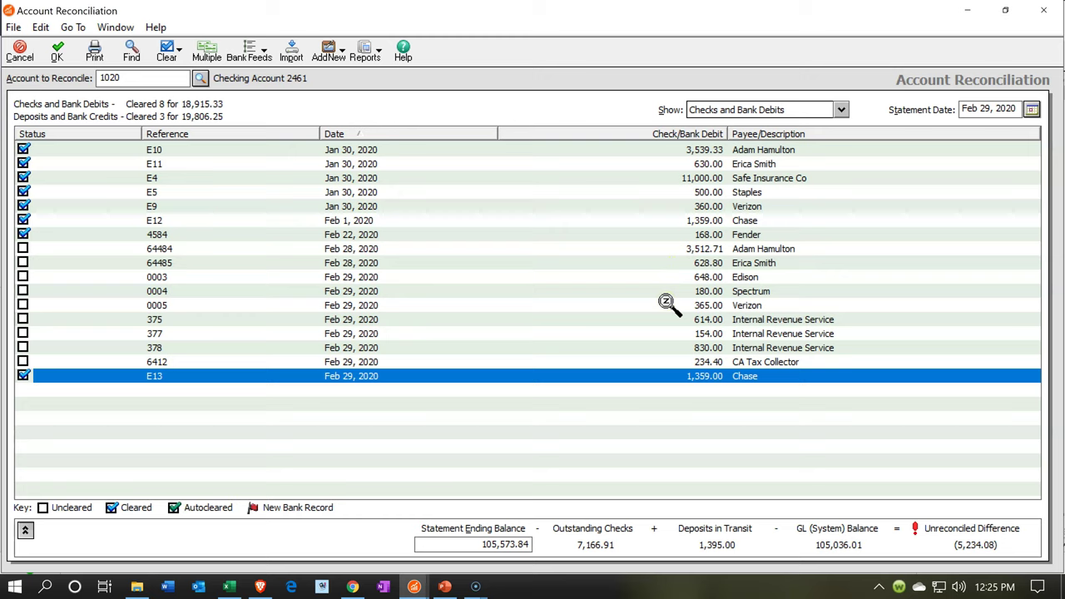
pyautogui.click(237, 589)
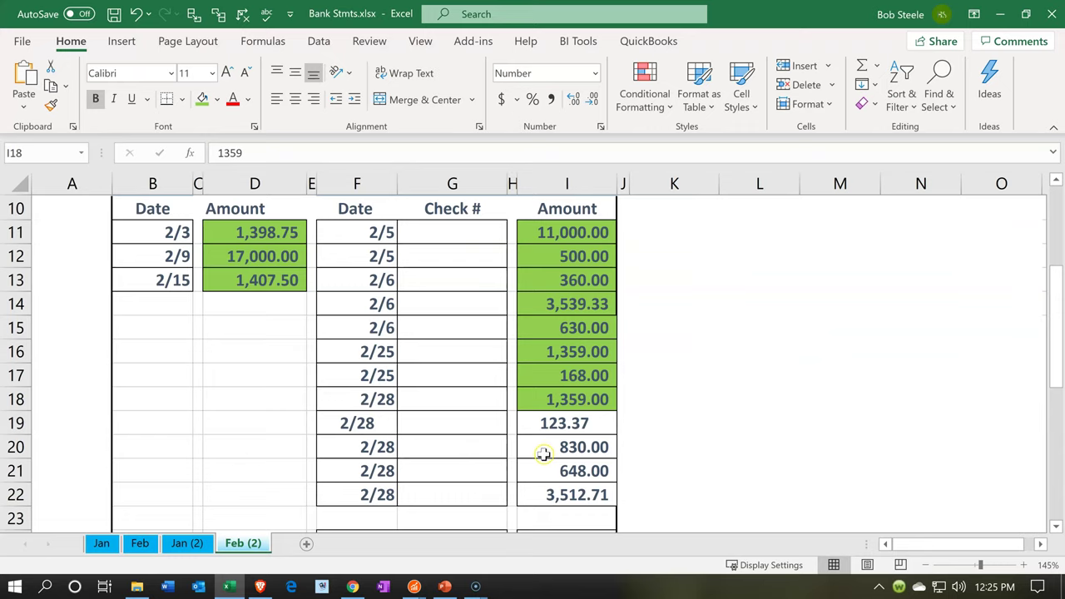
pyautogui.click(542, 453)
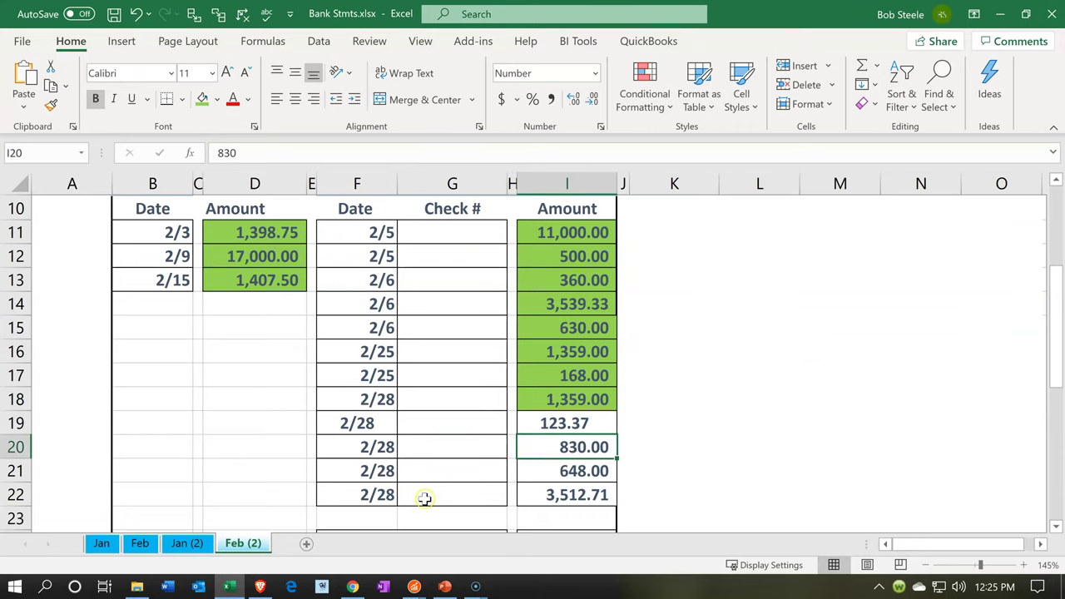
pyautogui.click(232, 583)
pyautogui.click(229, 588)
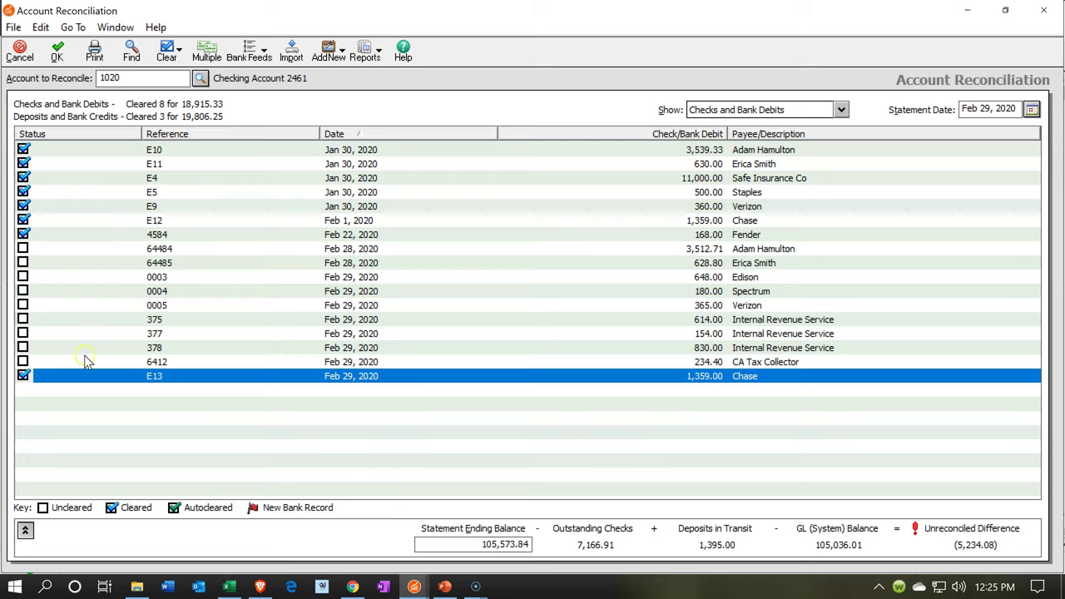
pyautogui.click(23, 347)
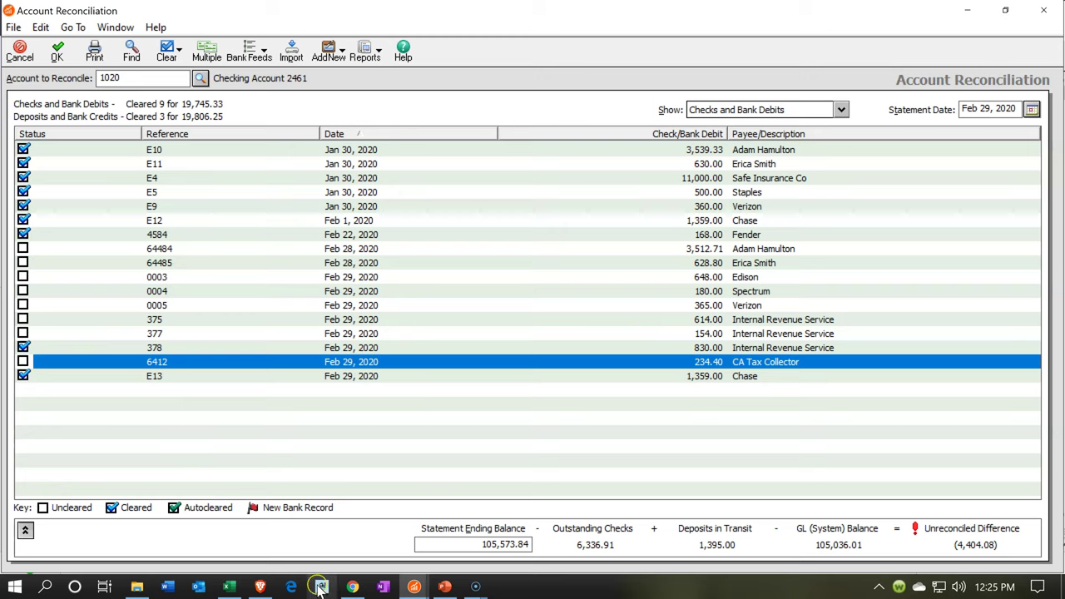
# Switch to the Excel bank statement and fill the 830.00 withdrawal in I20 with green
pyautogui.click(230, 587)
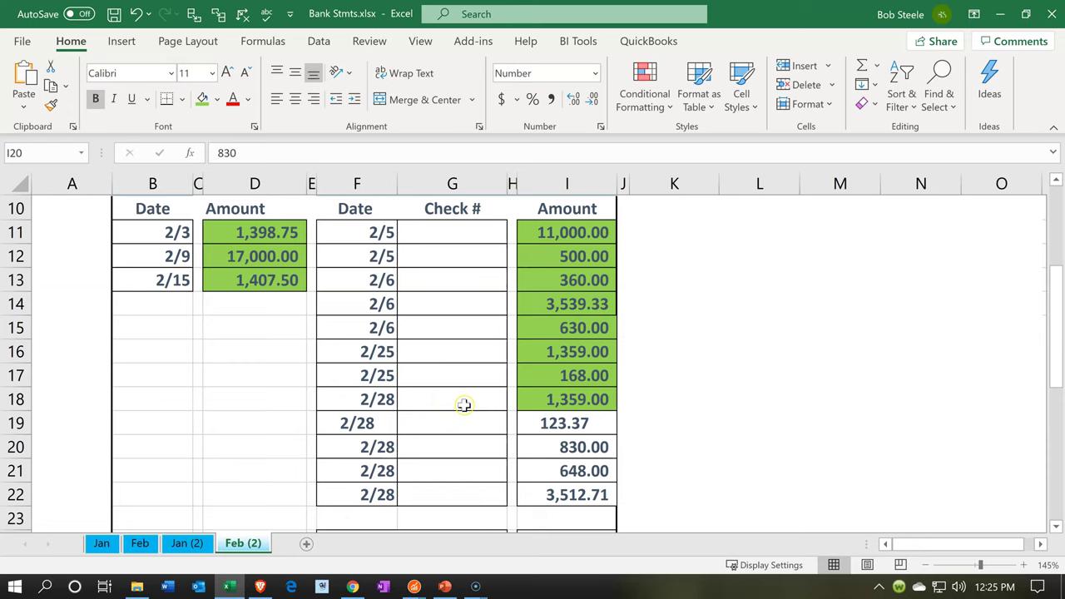
pyautogui.click(541, 451)
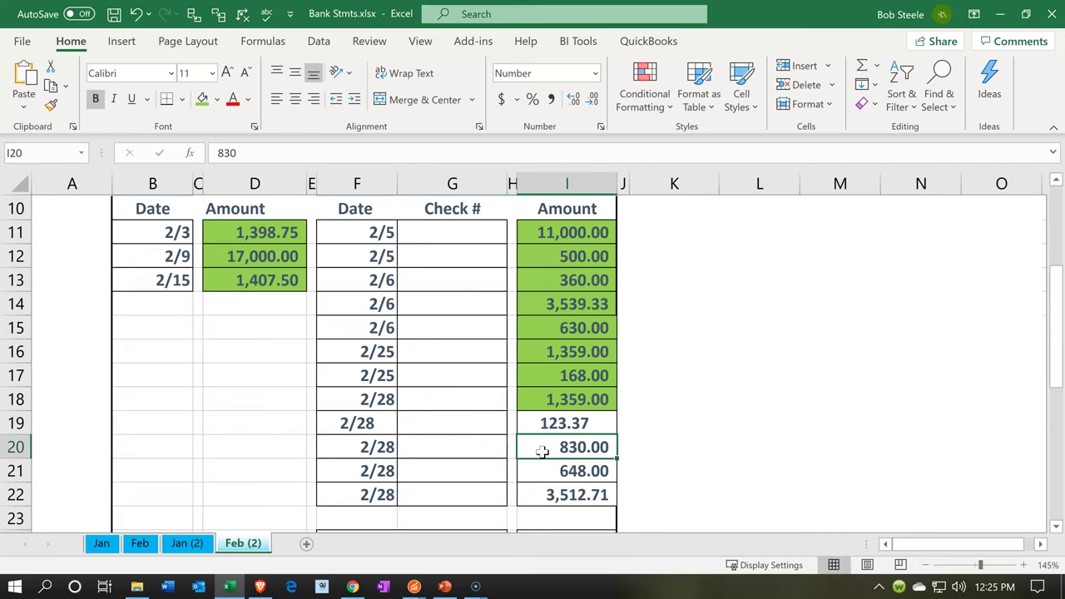
pyautogui.rightClick(542, 449)
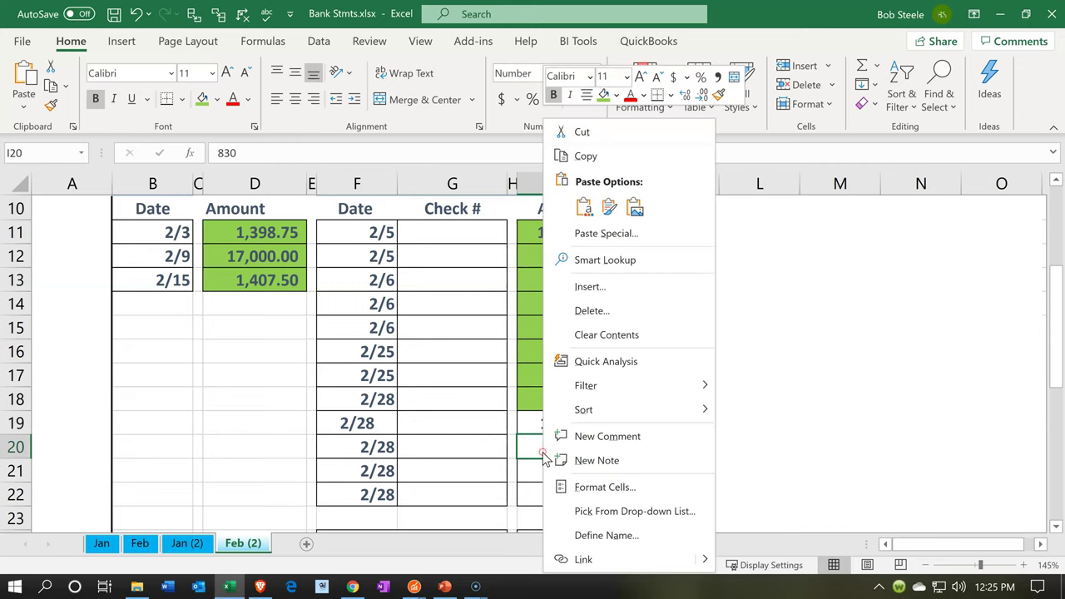
pyautogui.click(604, 94)
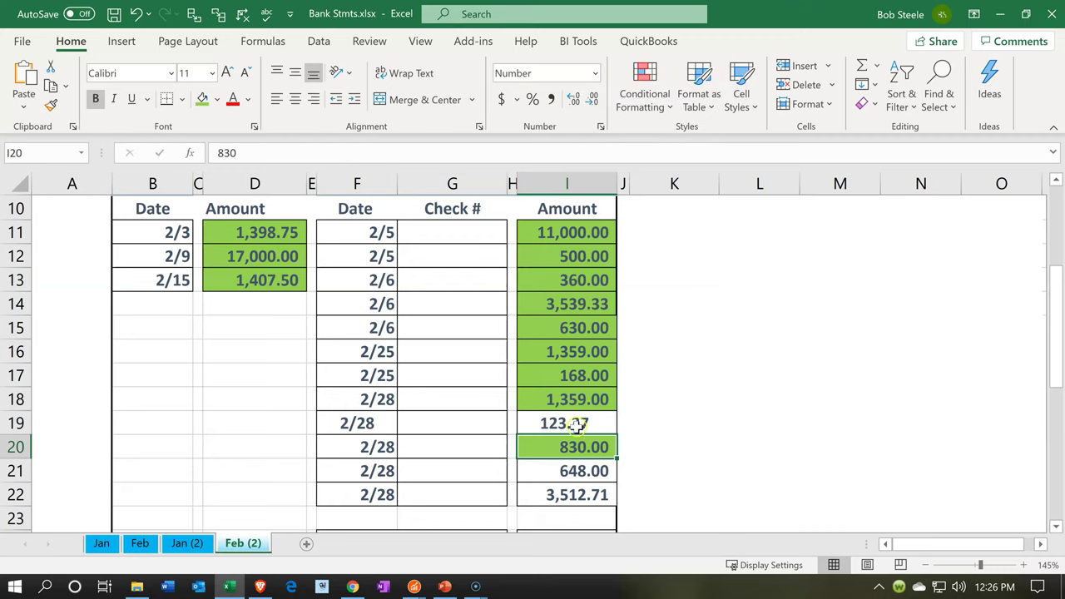
# Mark the 648.00 Edison payment 0003 as cleared in Sage 50, and fill the matching withdrawal in I21 of the Excel statement with green
pyautogui.press('Down')
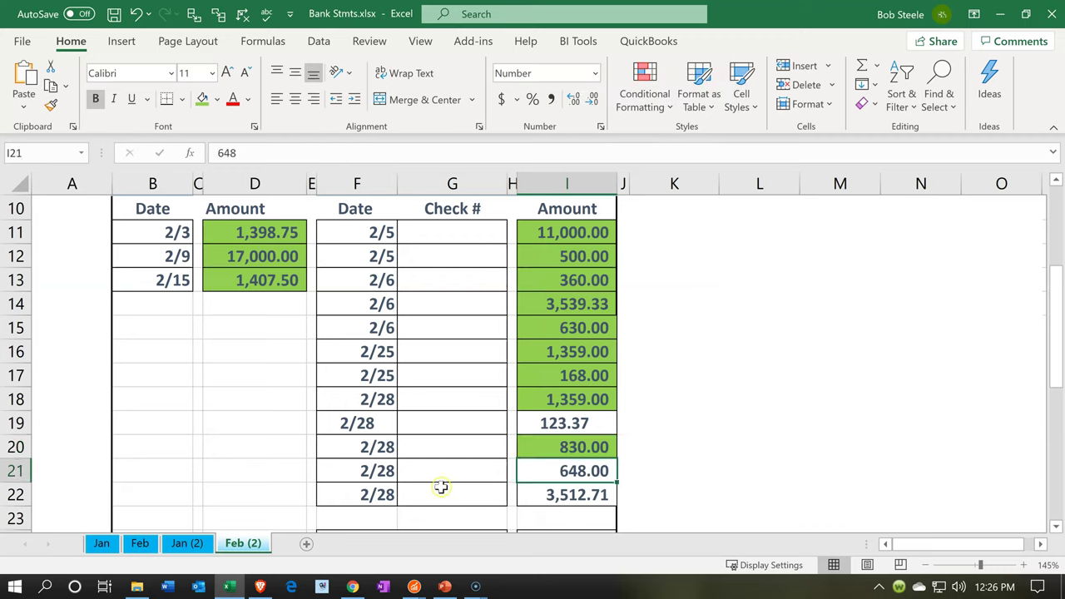
pyautogui.click(226, 586)
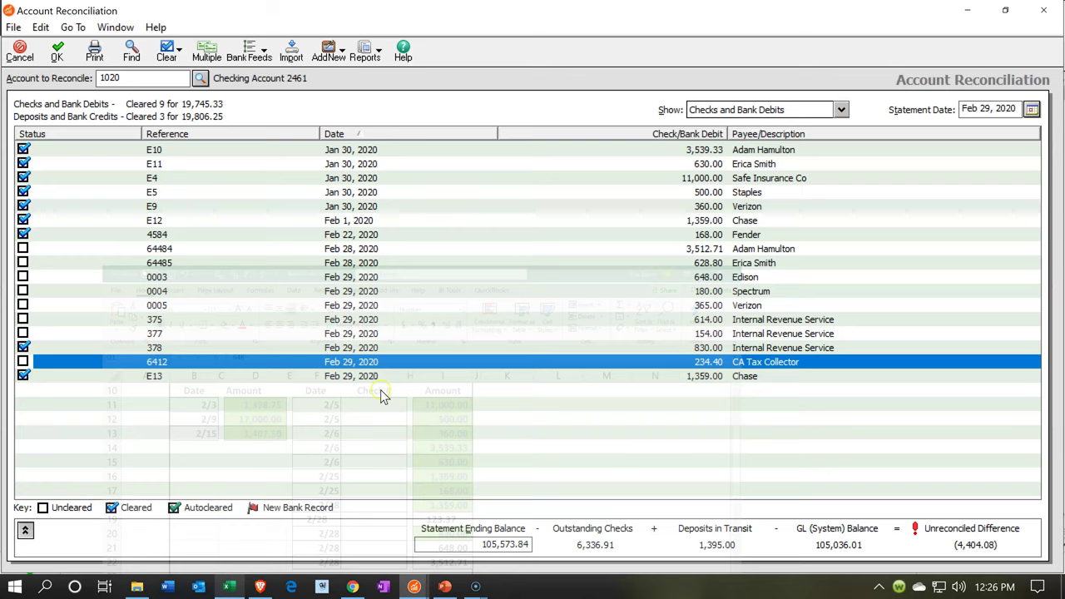
pyautogui.click(23, 276)
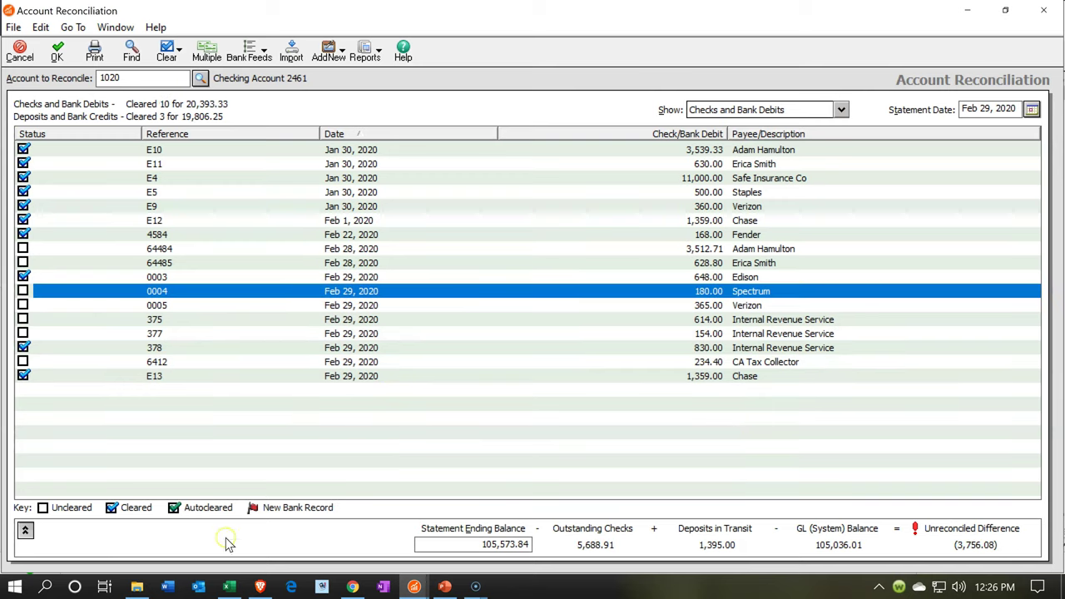
pyautogui.click(232, 576)
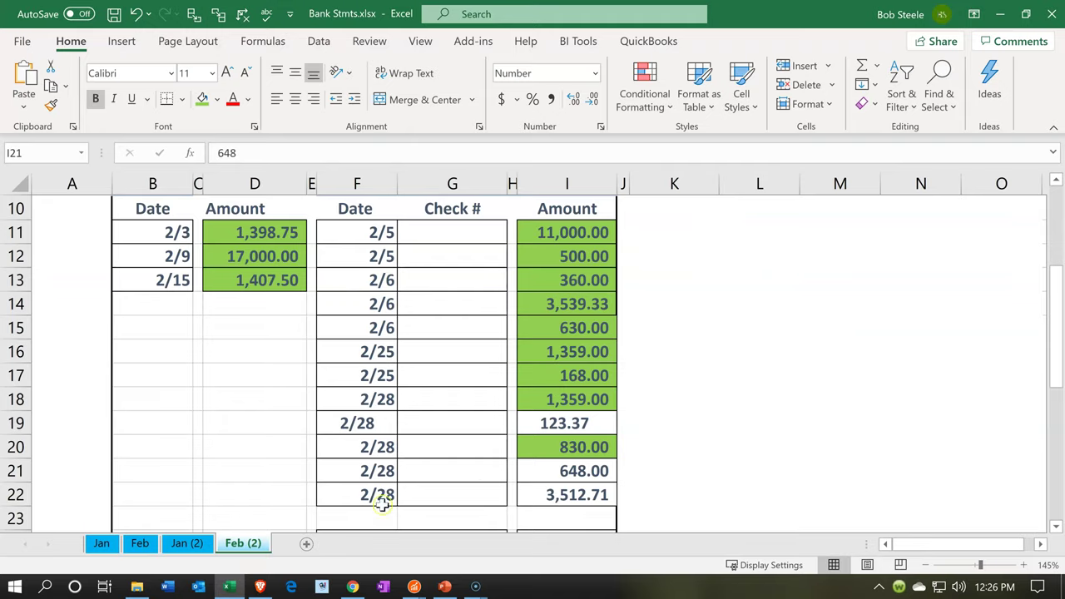
pyautogui.click(534, 472)
pyautogui.rightClick(534, 472)
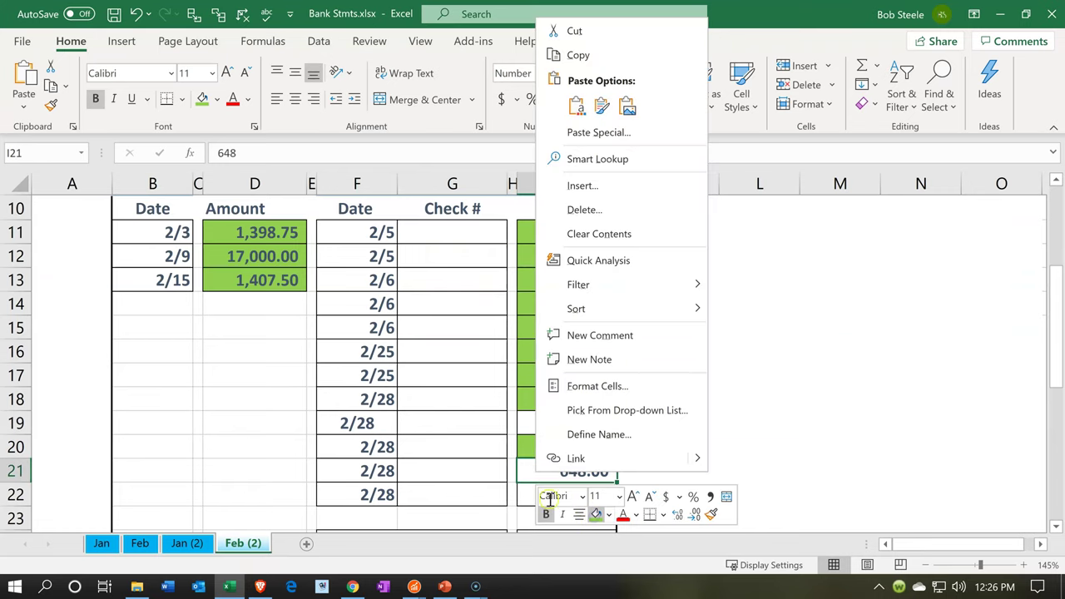
pyautogui.click(523, 496)
# Mark the 3,512.71 payroll check 64484 as cleared in Sage 50, and fill the matching withdrawal in I22 of the Excel statement with green
pyautogui.click(523, 496)
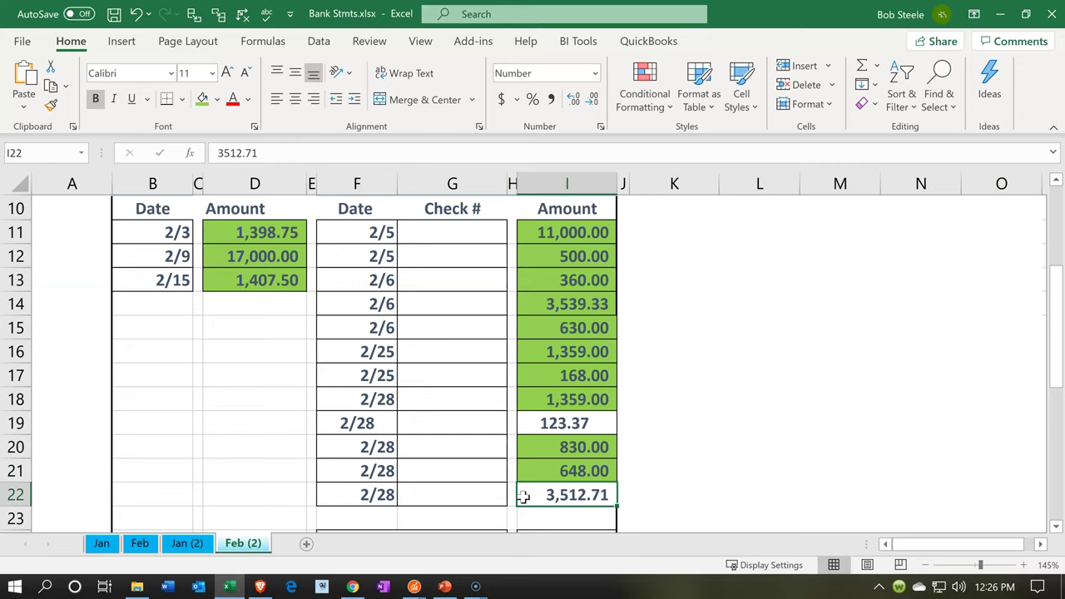
pyautogui.click(222, 582)
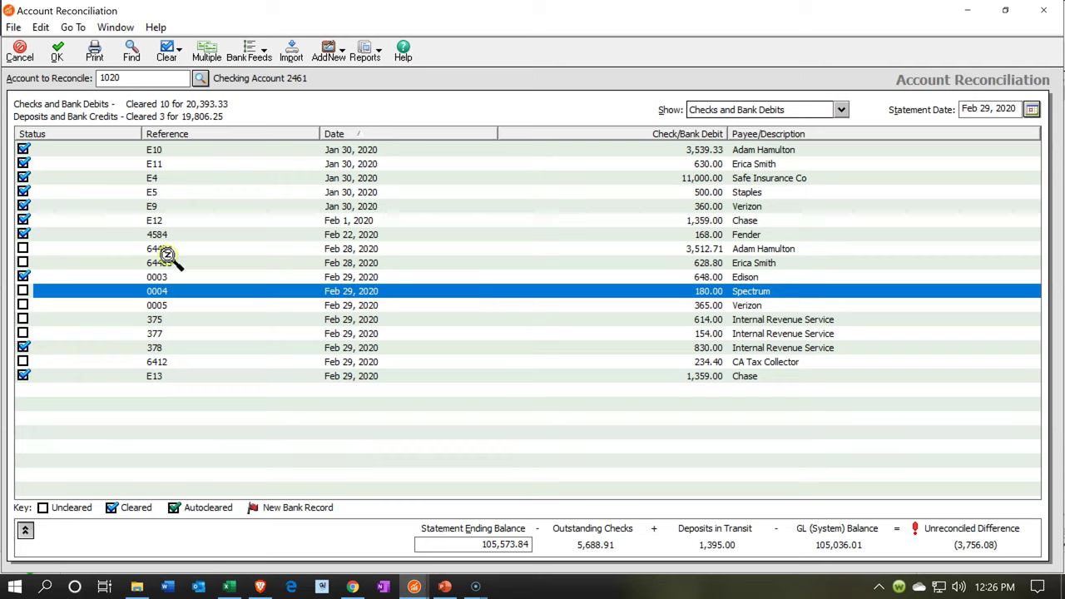
pyautogui.click(24, 249)
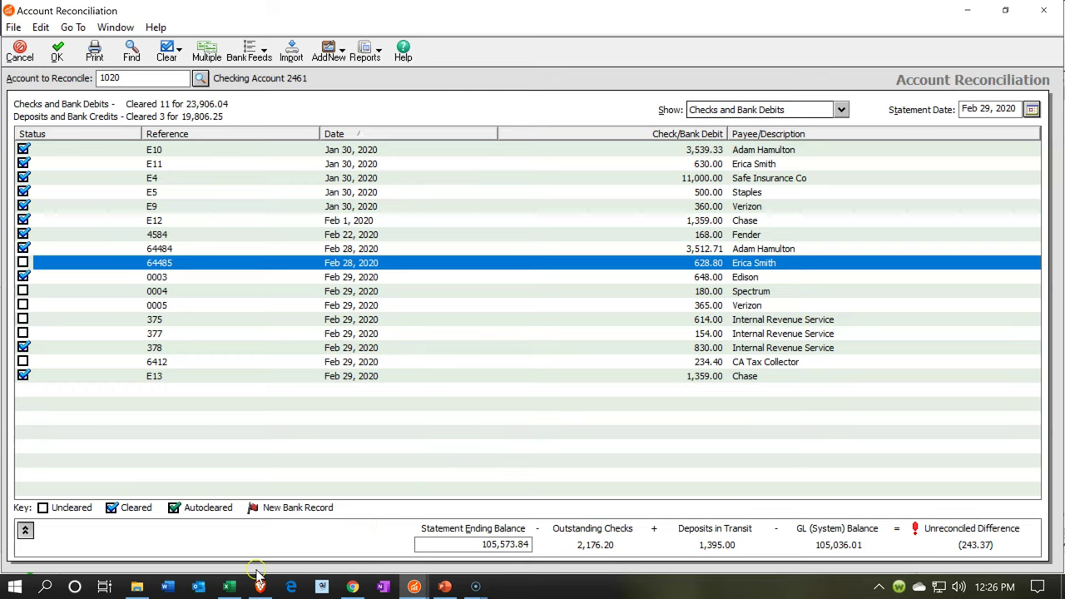
pyautogui.click(229, 586)
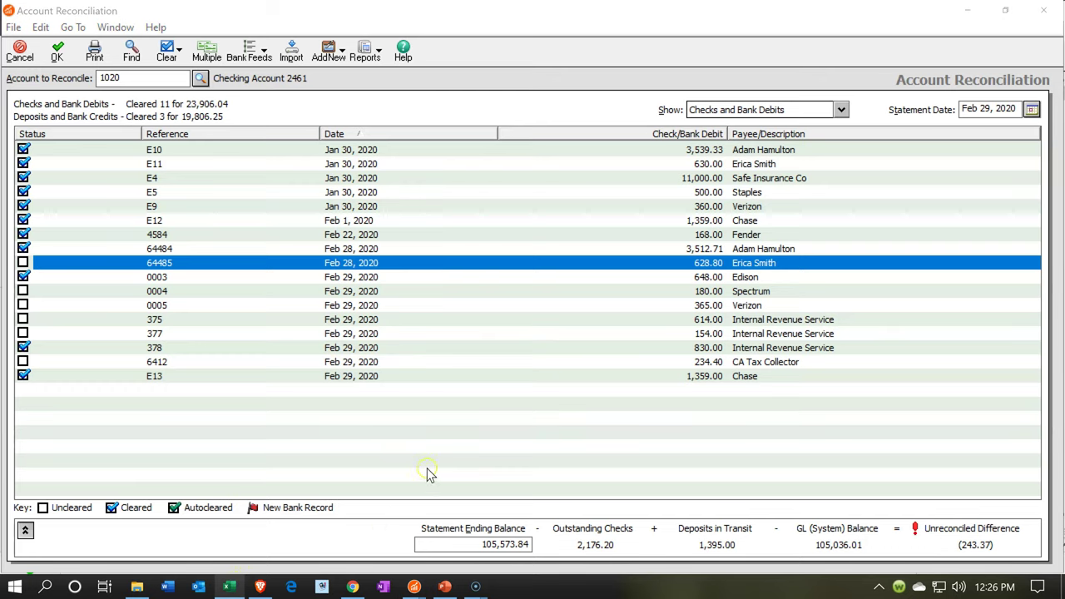
pyautogui.click(229, 586)
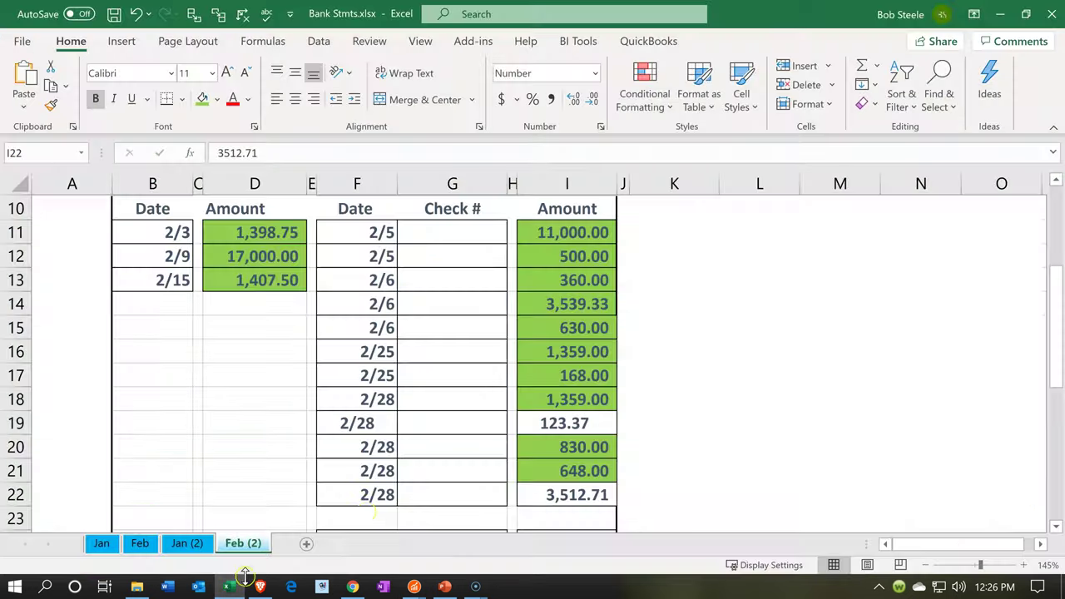
pyautogui.moveTo(556, 497); pyautogui.dragTo(567, 494)
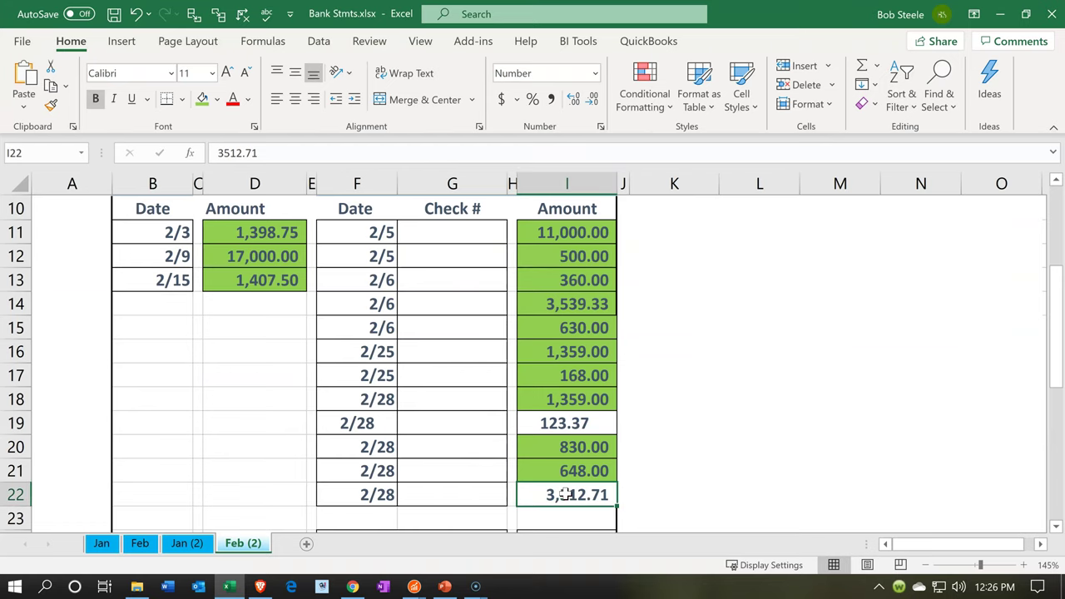
pyautogui.rightClick(567, 494)
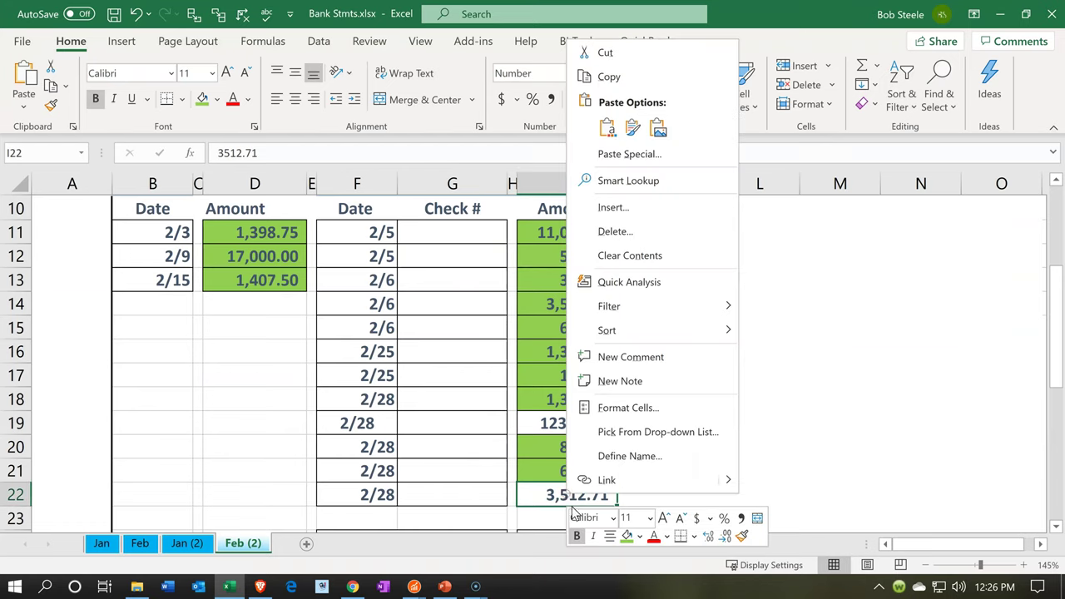
pyautogui.click(627, 535)
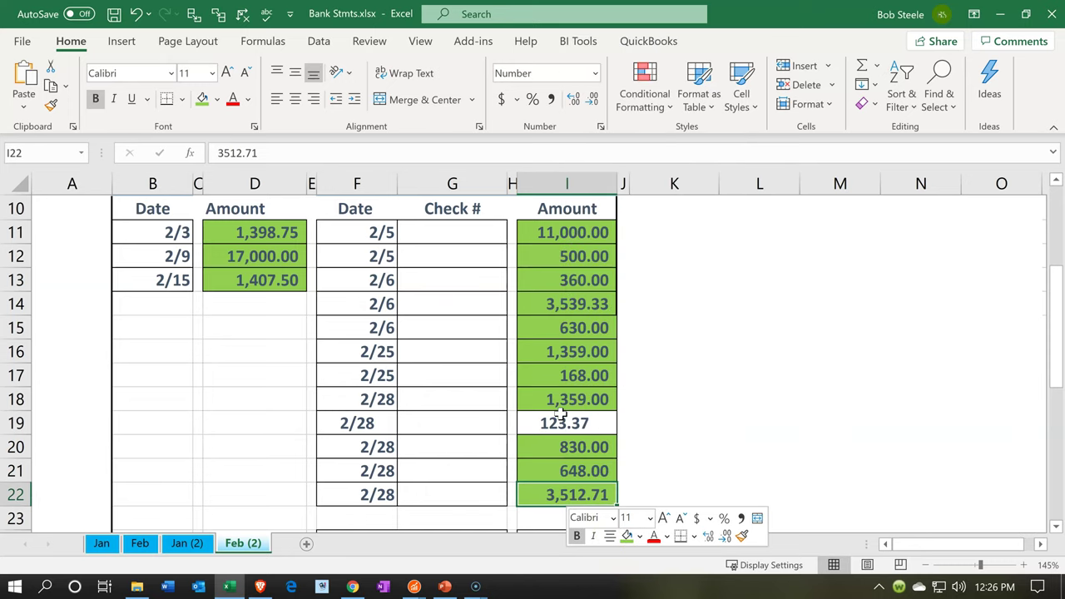
# Total the unmatched statement amounts in I19, I24 and I25, and compare them with the unreconciled difference in Sage 50's Account Reconciliation
pyautogui.click(562, 416)
pyautogui.scroll(-2, 559, 411)
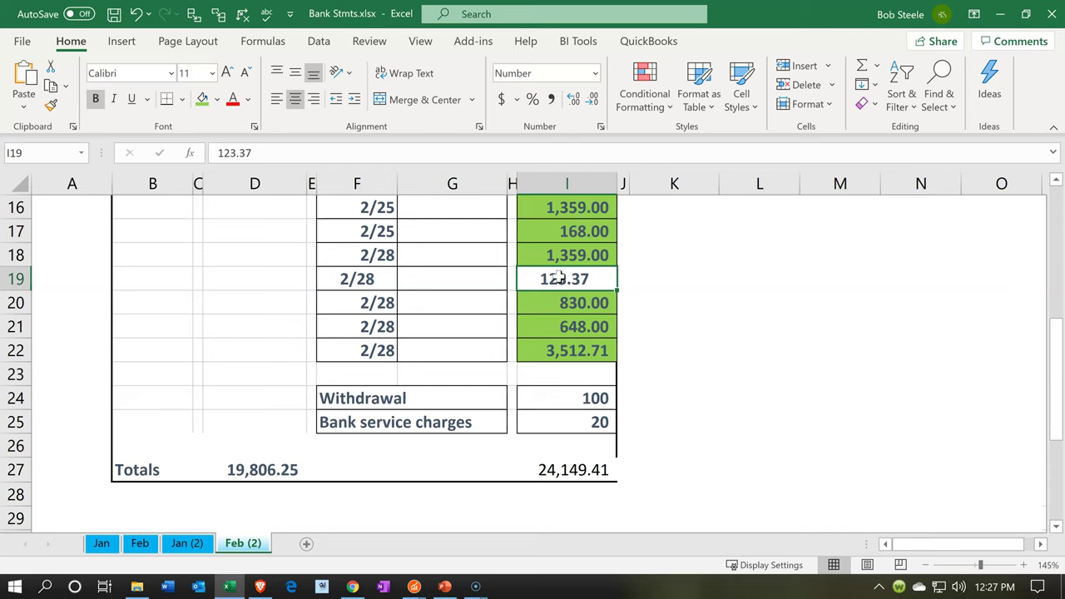
pyautogui.moveTo(547, 403); pyautogui.dragTo(549, 422)
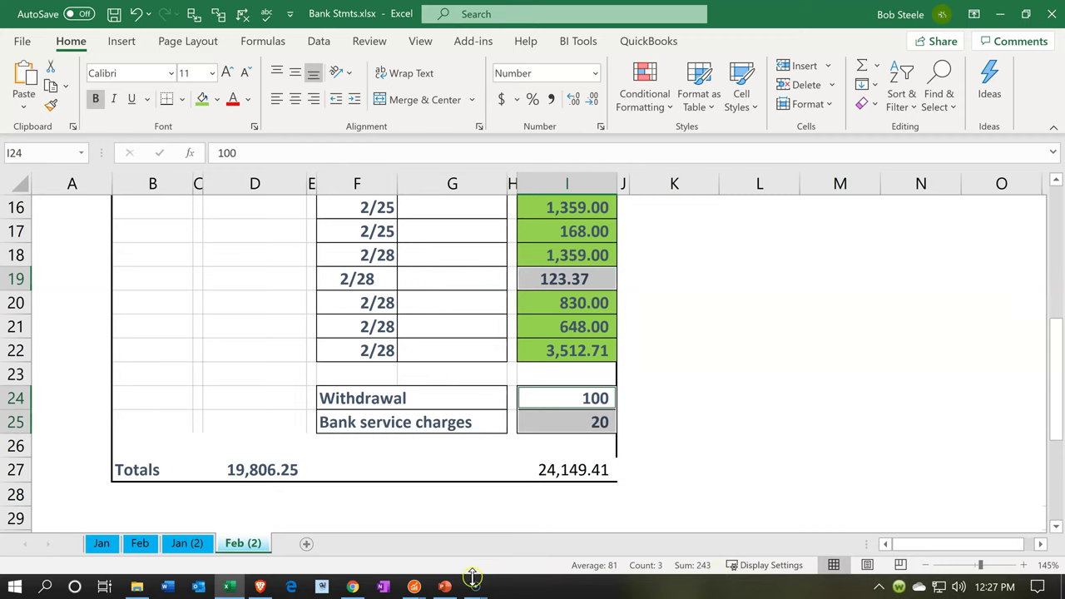
pyautogui.click(409, 586)
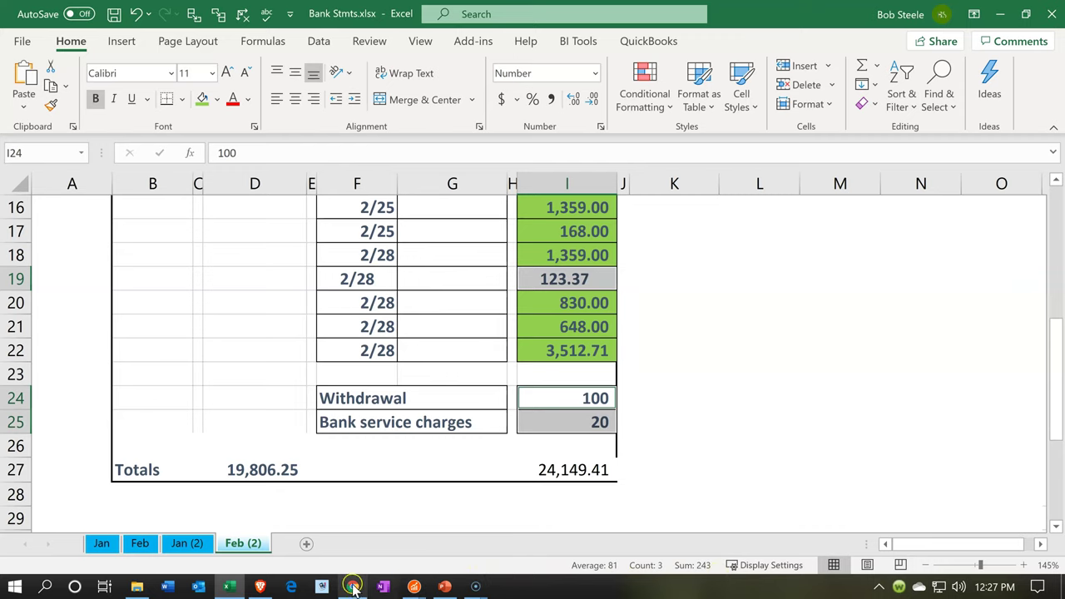
pyautogui.moveTo(385, 589)
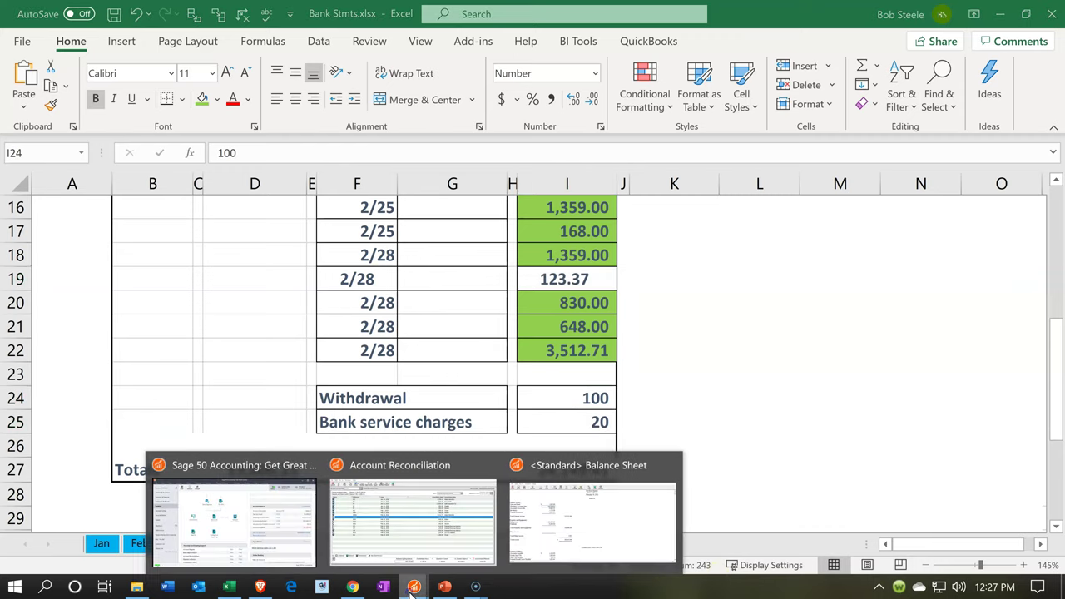
pyautogui.click(420, 529)
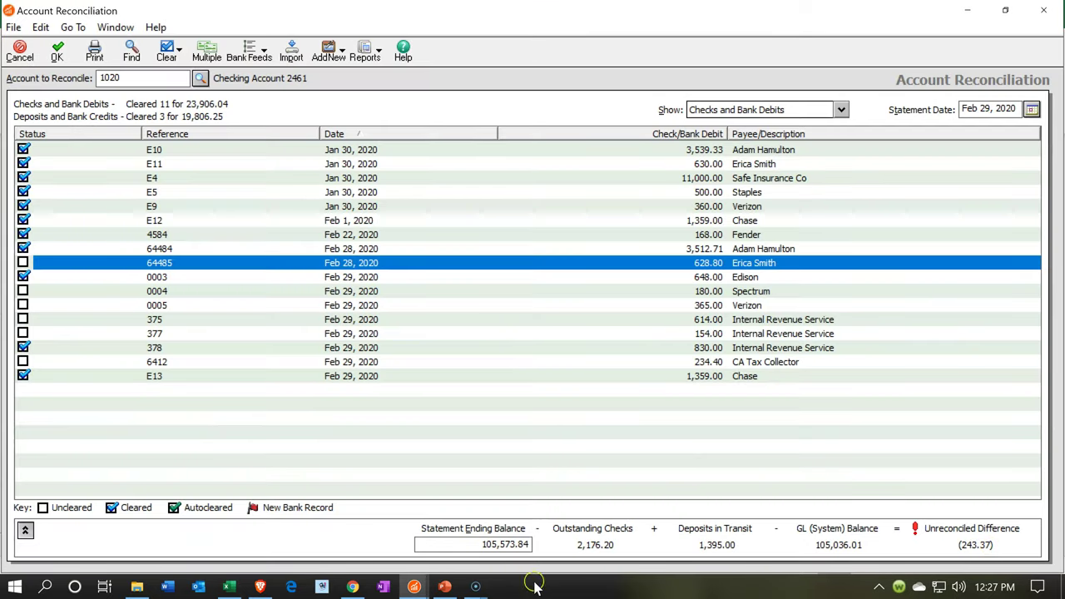
pyautogui.click(228, 586)
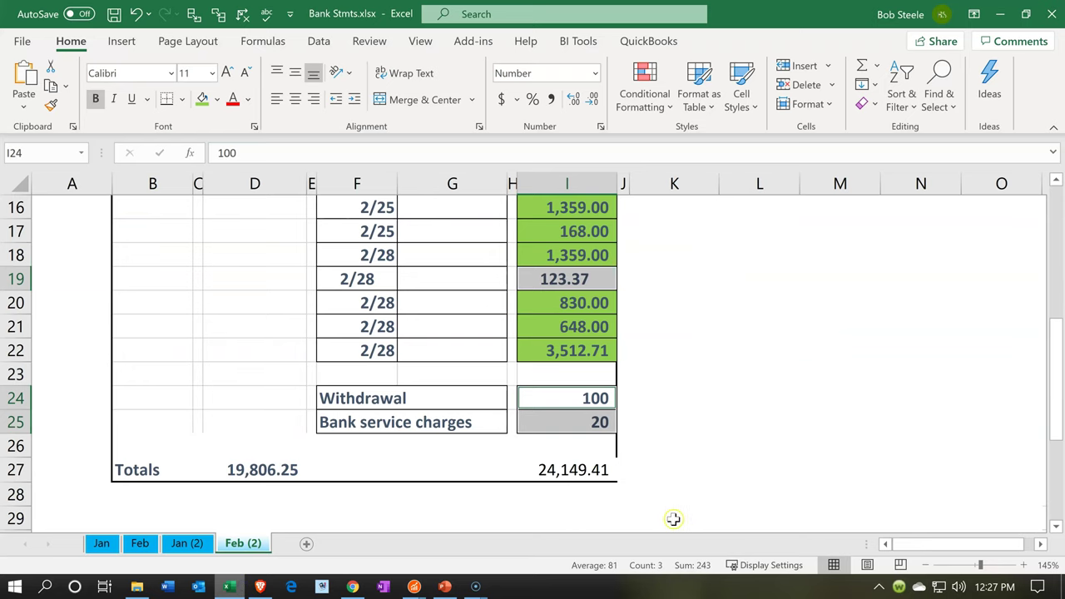
pyautogui.click(634, 333)
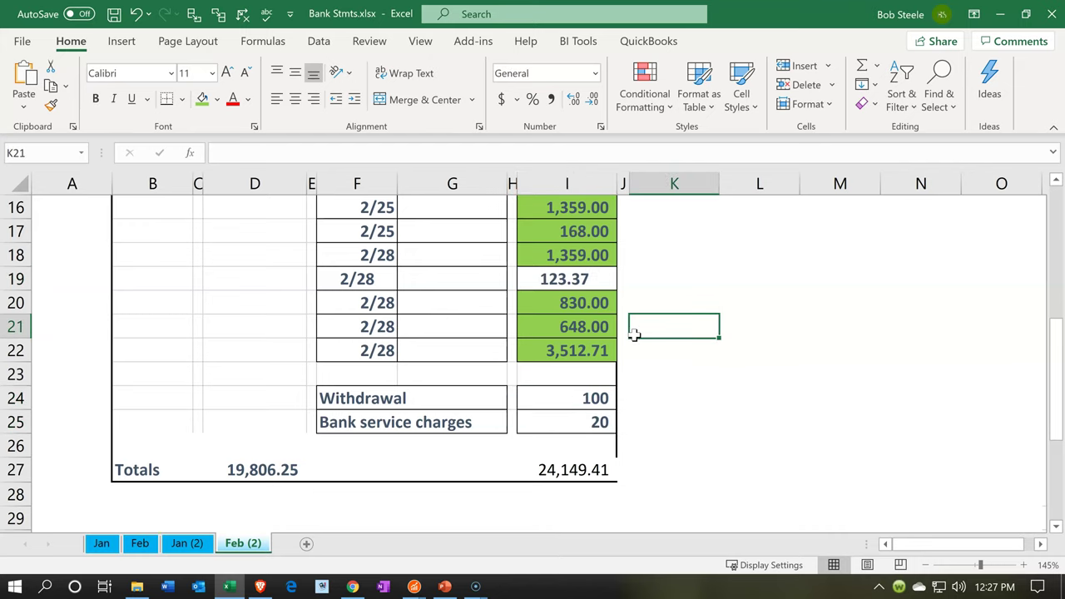
# Review the 123.37 withdrawal in I19, then switch to Sage 50 and open a widened Account Register for checking account 1020
pyautogui.click(554, 281)
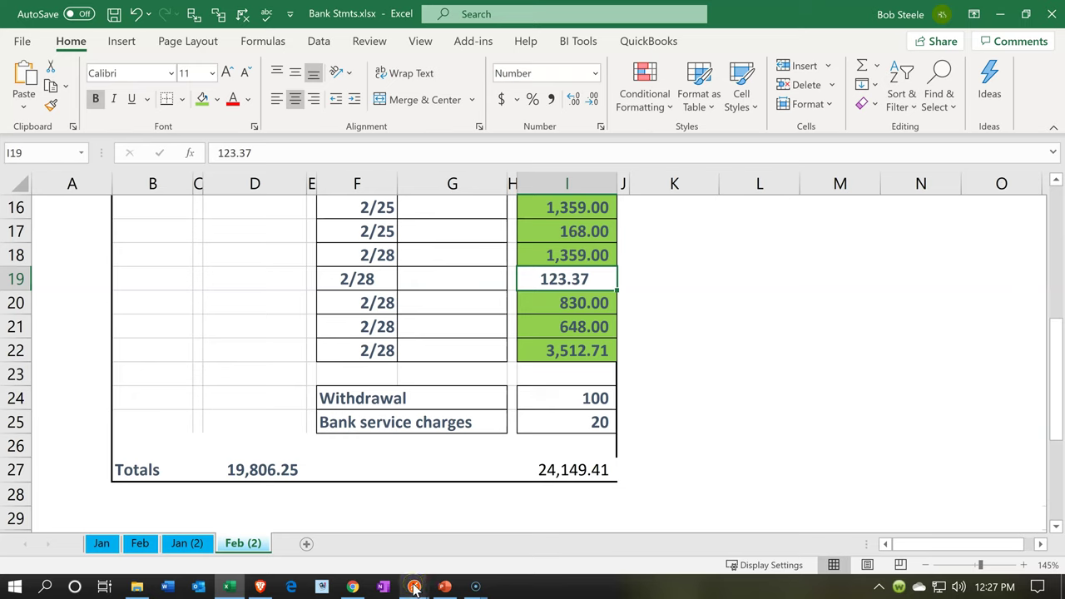
pyautogui.moveTo(414, 588)
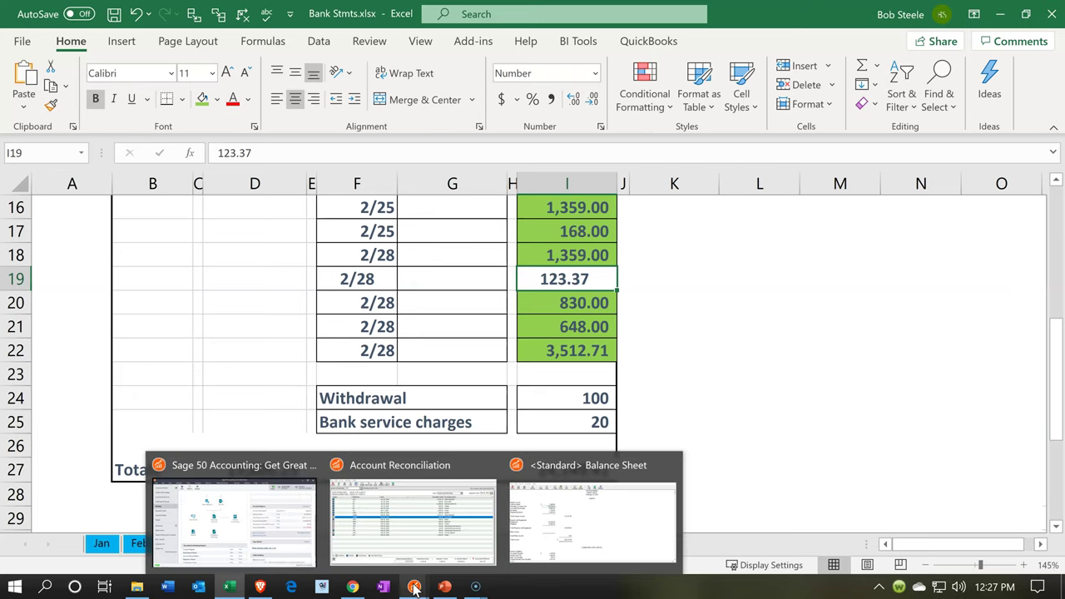
pyautogui.click(229, 505)
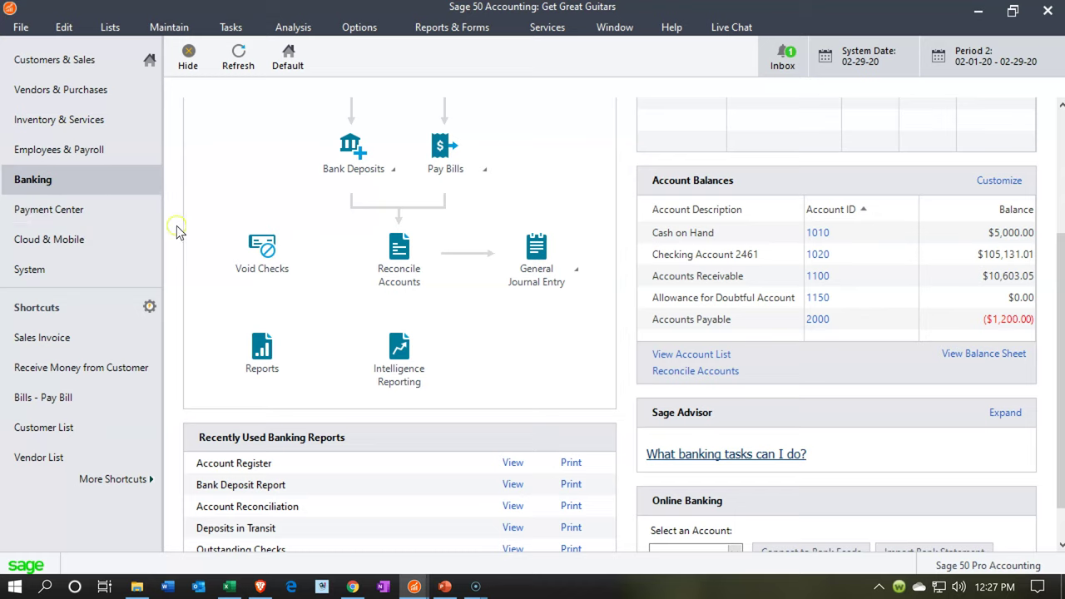
pyautogui.scroll(3, 268, 254)
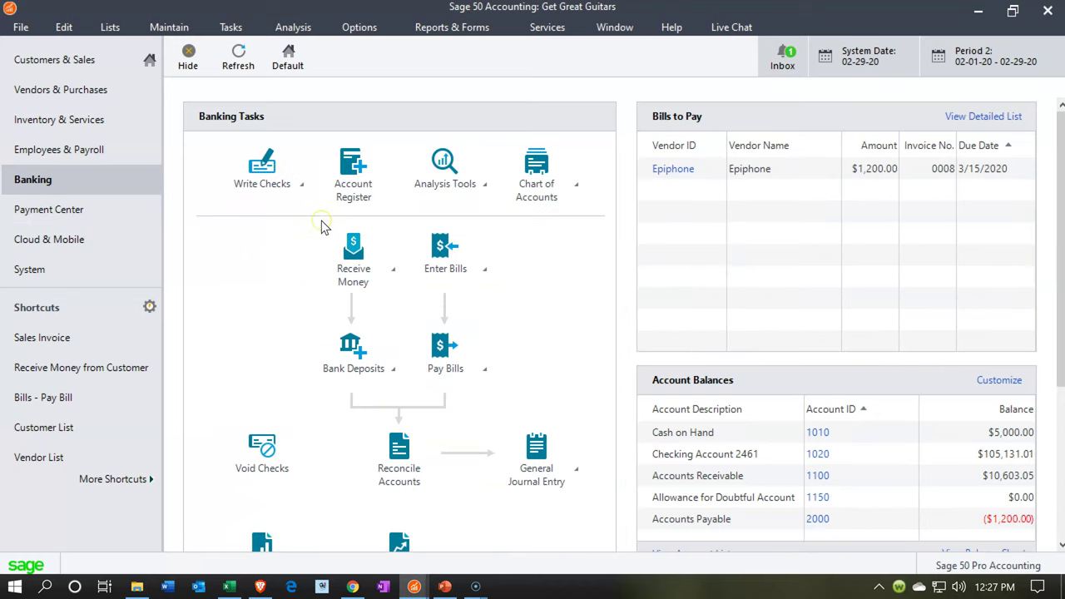
pyautogui.click(359, 195)
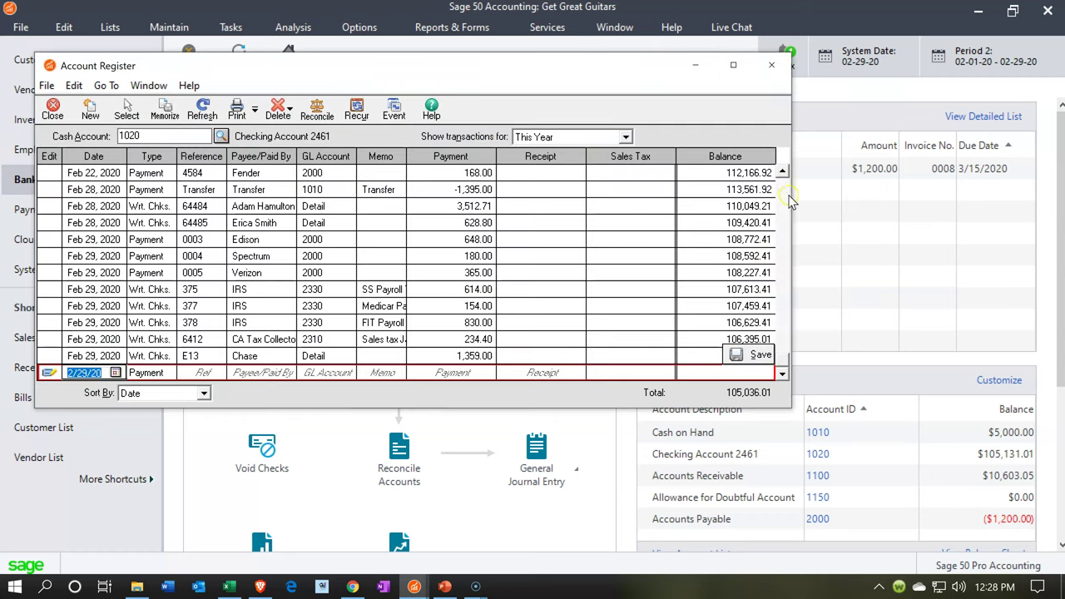
pyautogui.moveTo(790, 198); pyautogui.dragTo(1064, 178)
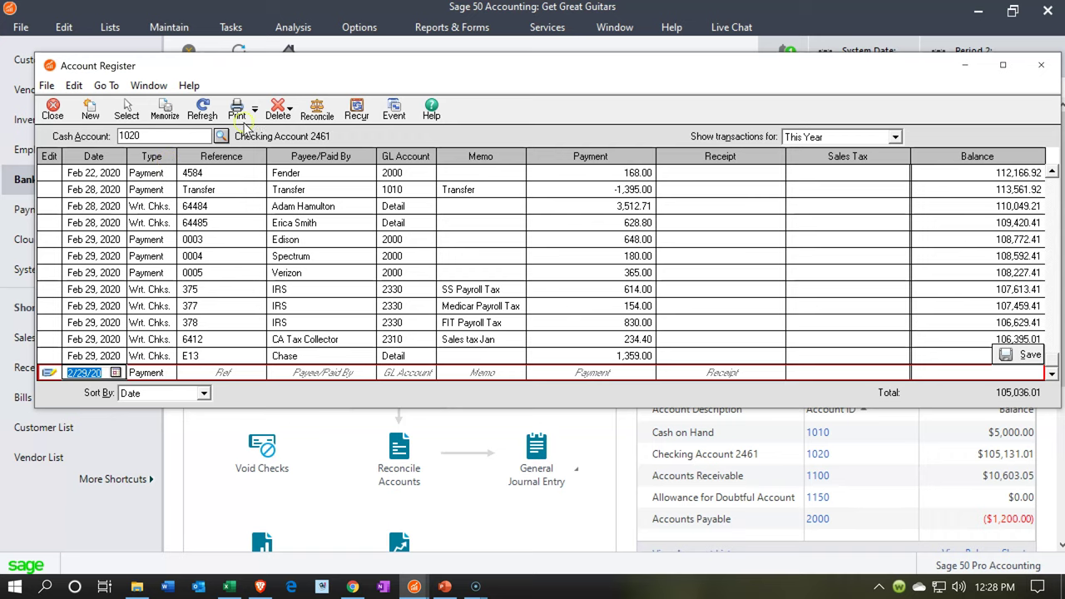
pyautogui.click(221, 136)
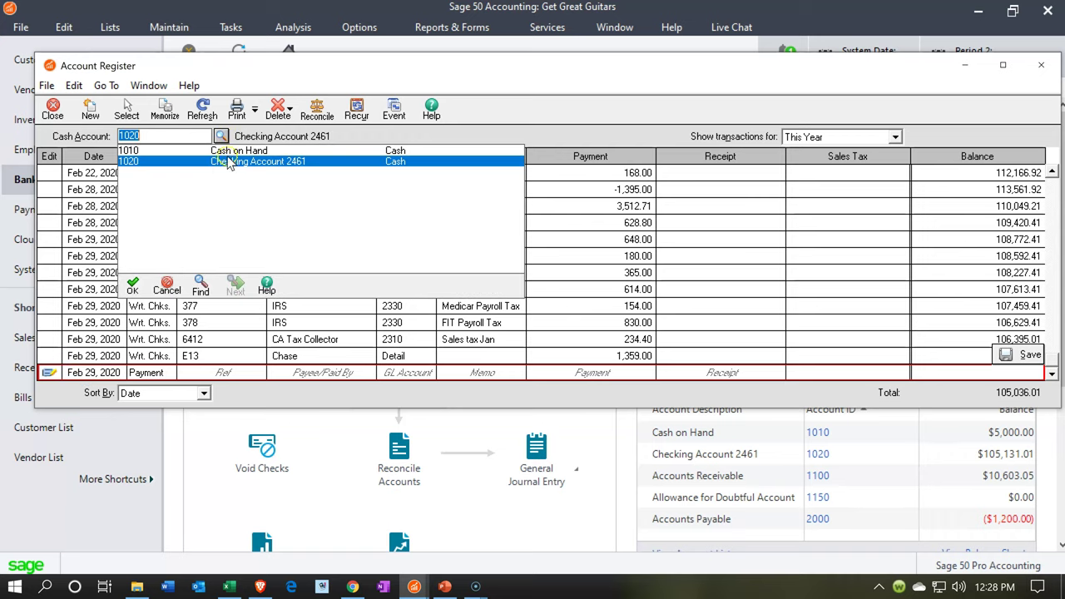
pyautogui.click(230, 161)
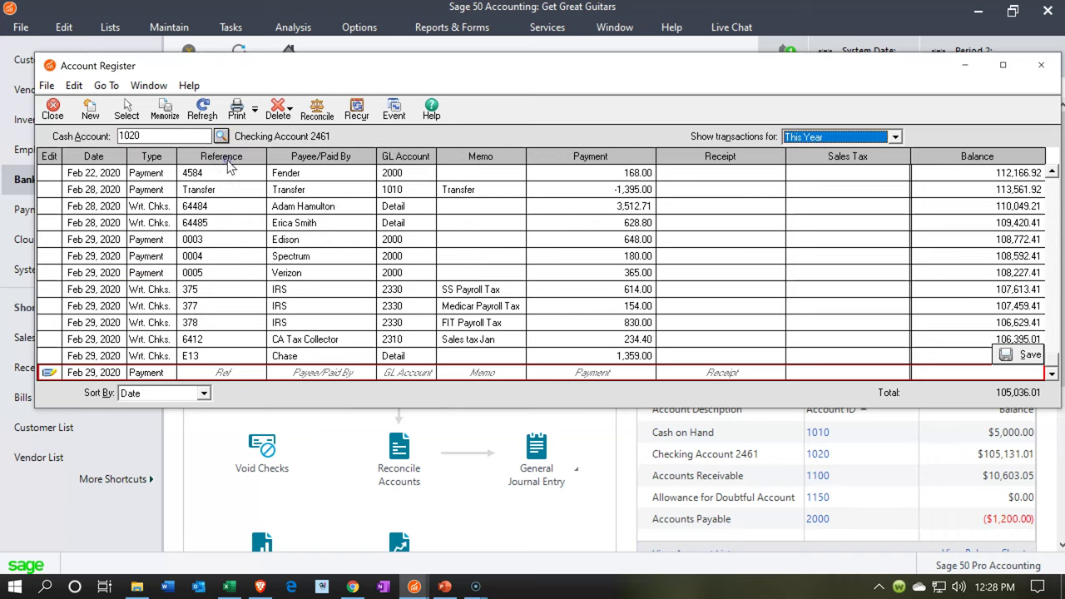
# Begin a payment entry dated Feb 29, 2020 in the checking register with reference E14, checking the withdrawal on the Excel statement
pyautogui.click(108, 373)
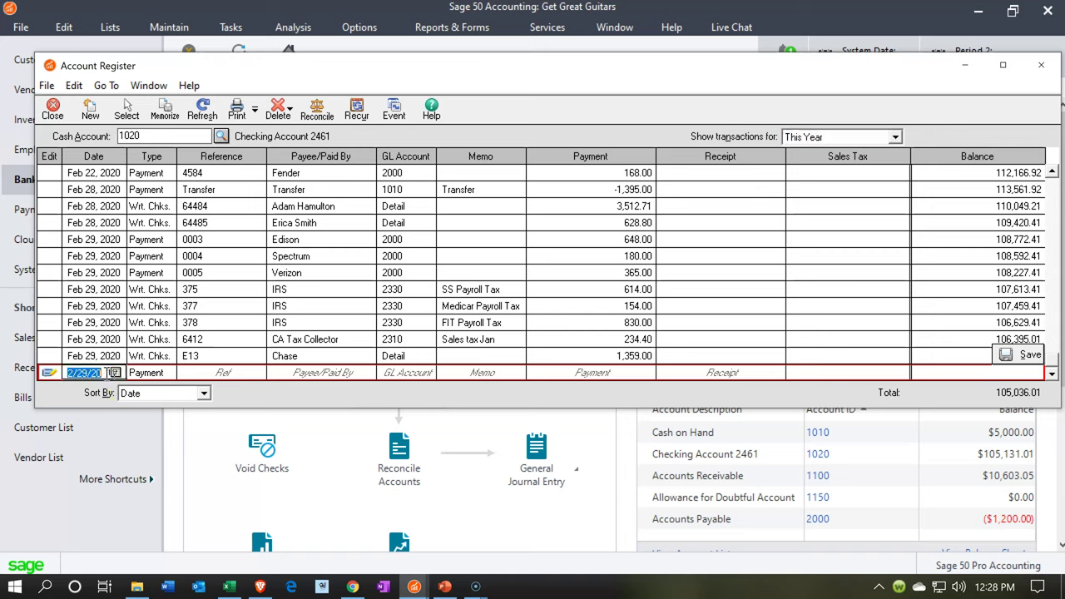
pyautogui.press('Tab')
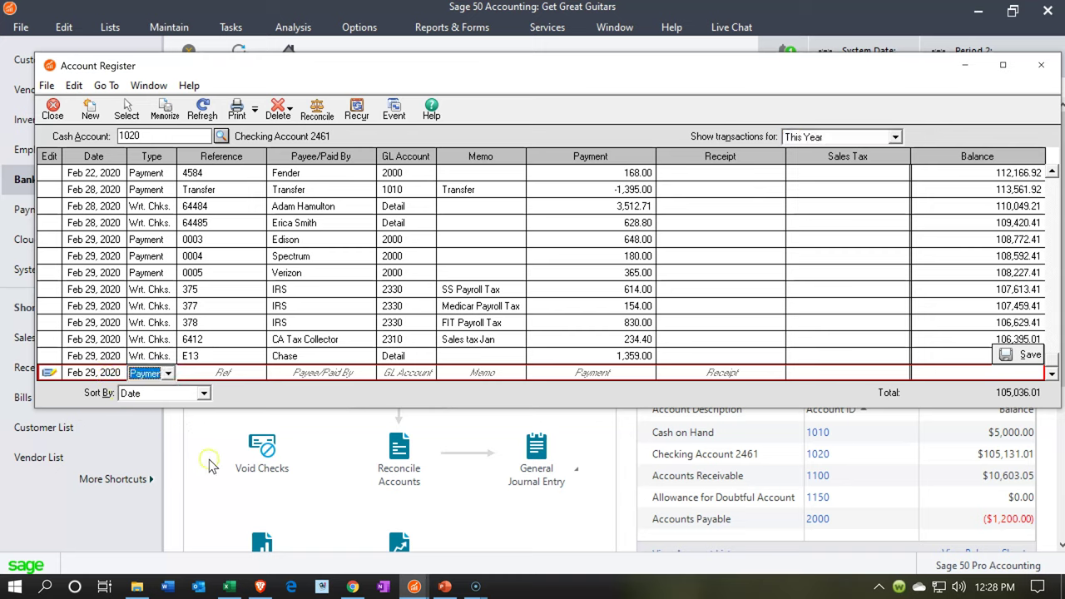
pyautogui.click(227, 586)
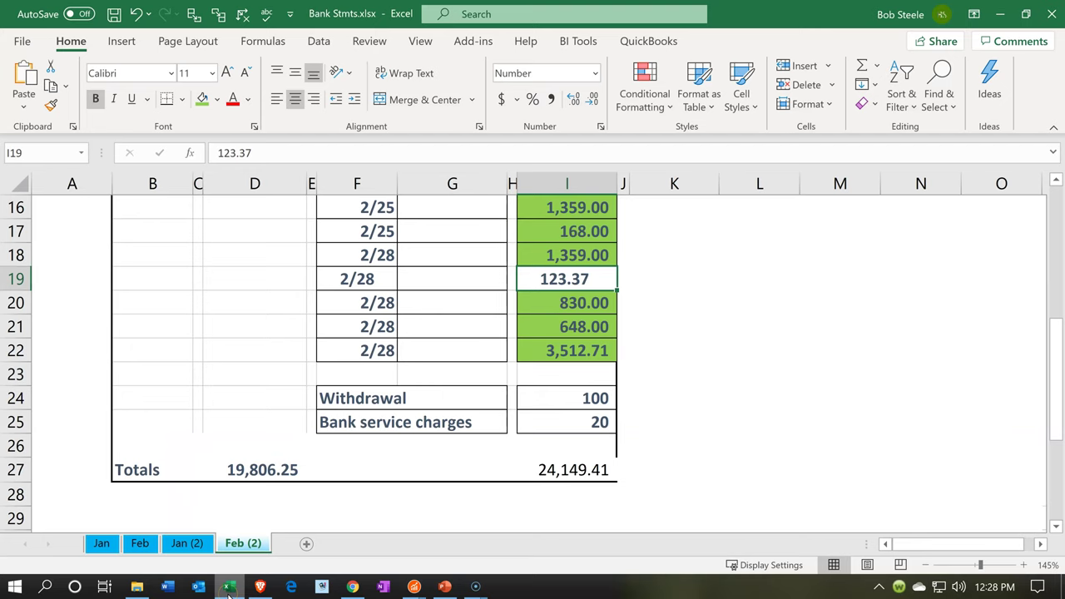
pyautogui.click(228, 587)
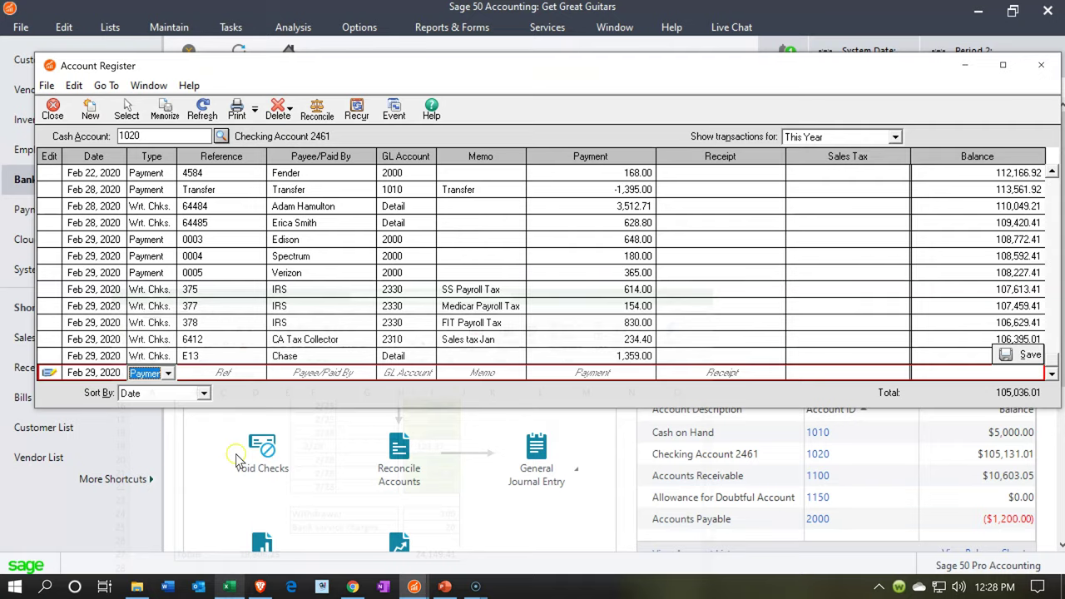
pyautogui.press('Tab')
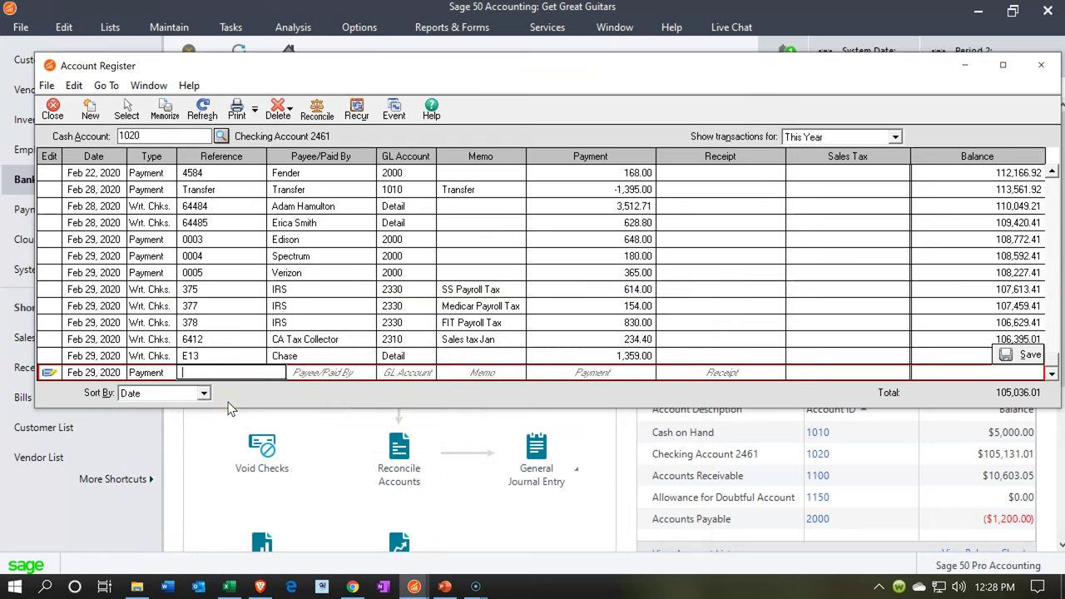
pyautogui.write('E14')
pyautogui.press('Tab')
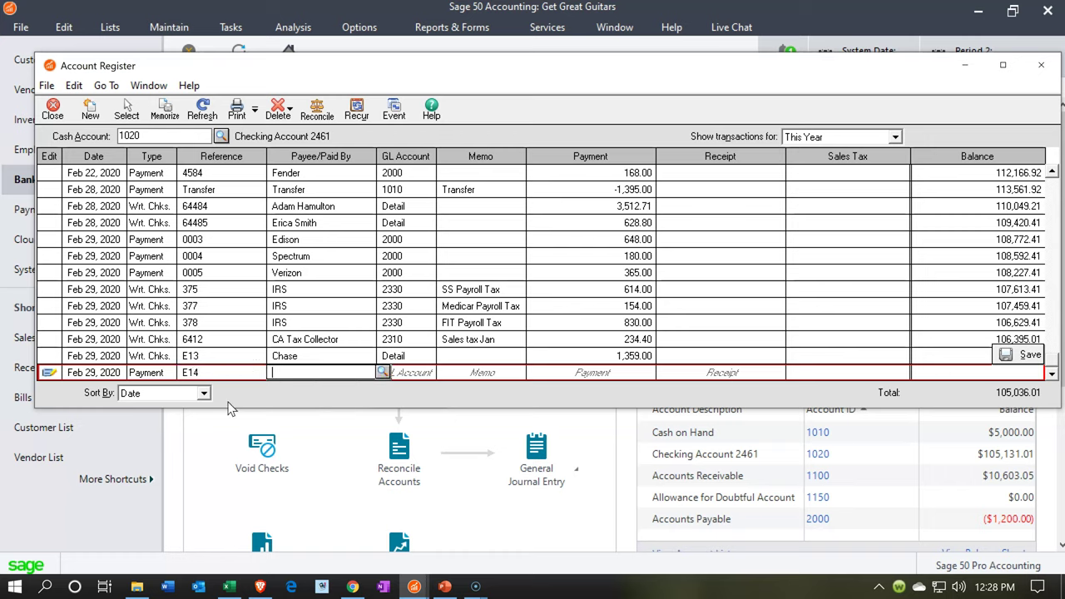
# Create a new vendor from the E14 payment's payee lookup and enter Easy Window Repairs as the vendor ID
pyautogui.click(382, 372)
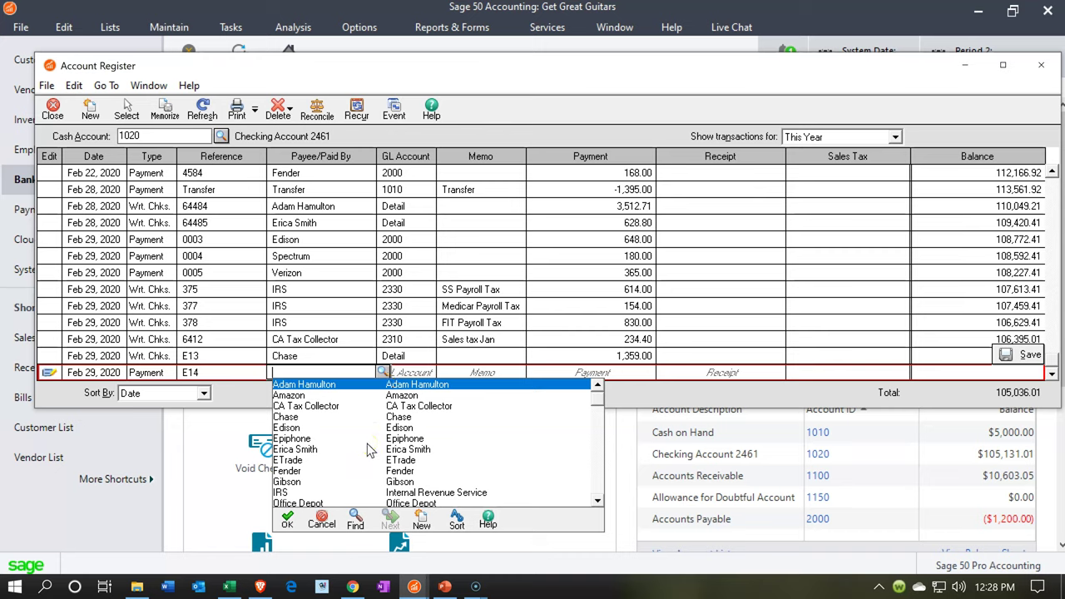
pyautogui.scroll(-2, 369, 449)
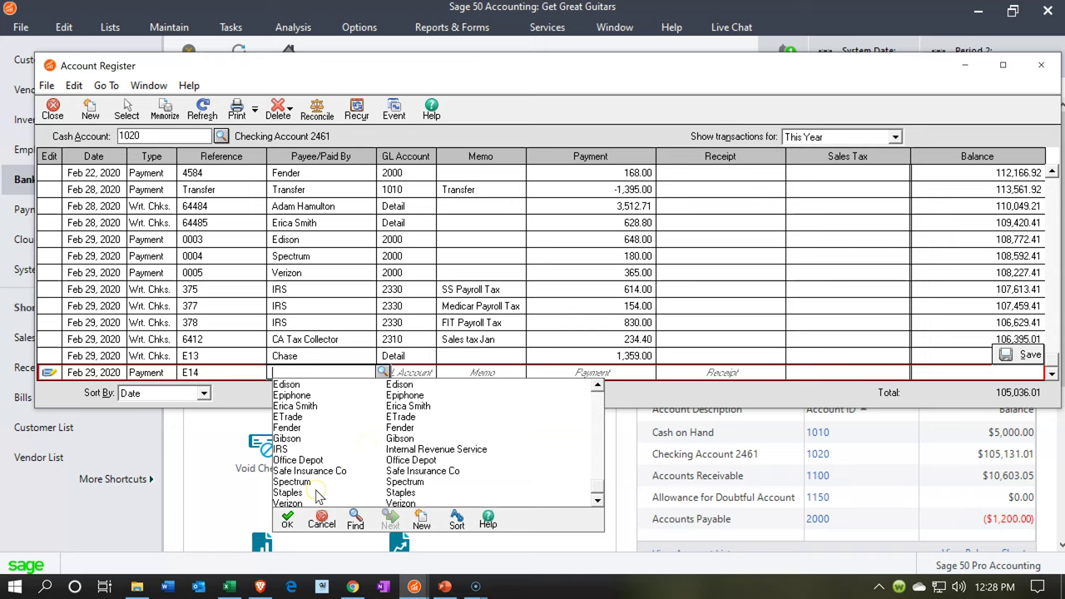
pyautogui.click(426, 519)
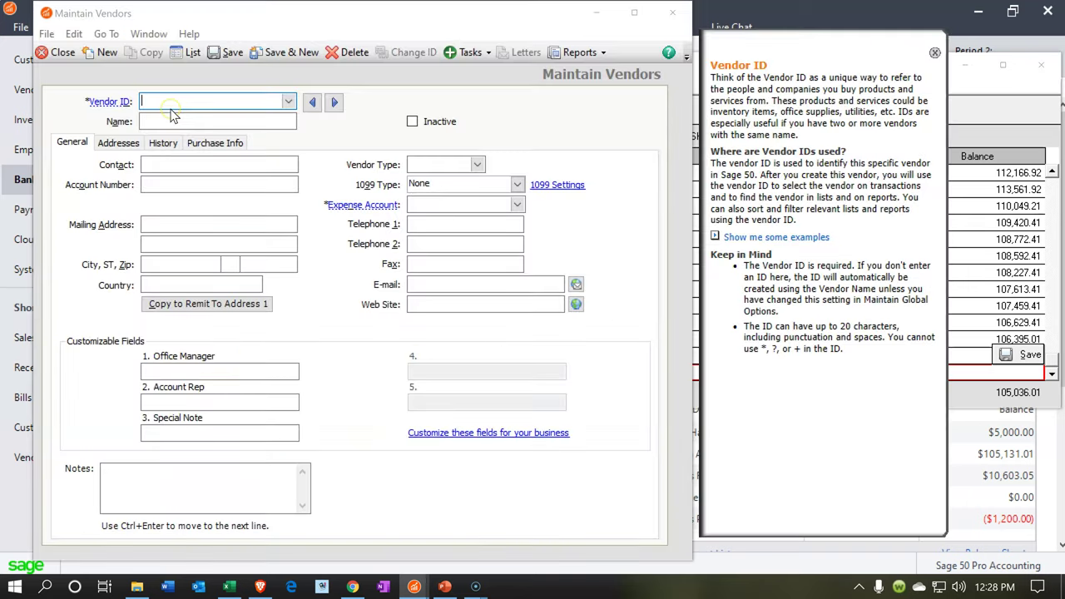
pyautogui.click(166, 102)
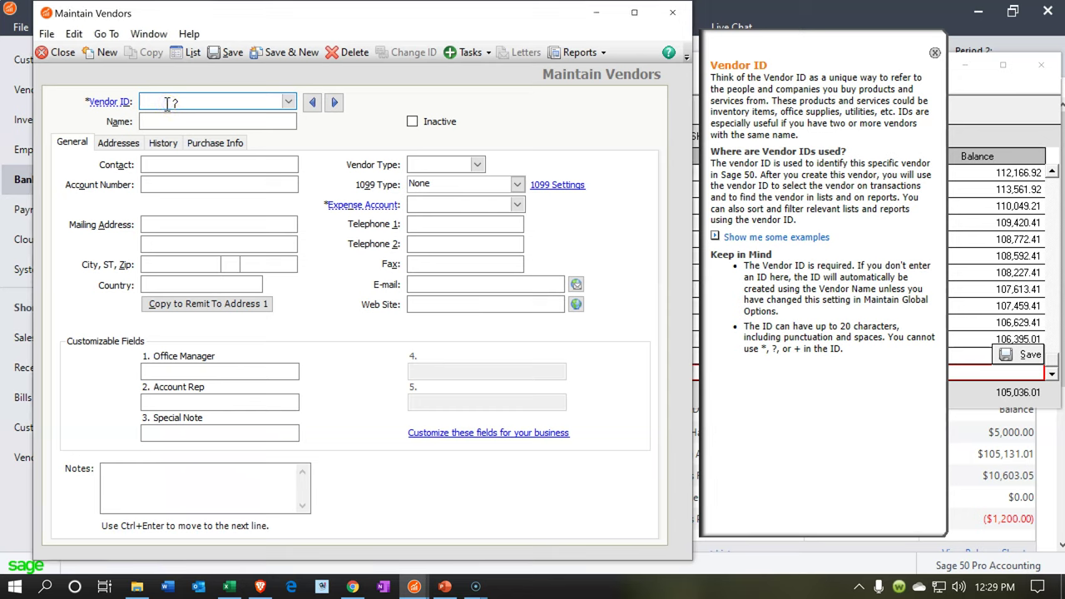
pyautogui.write('Easy ')
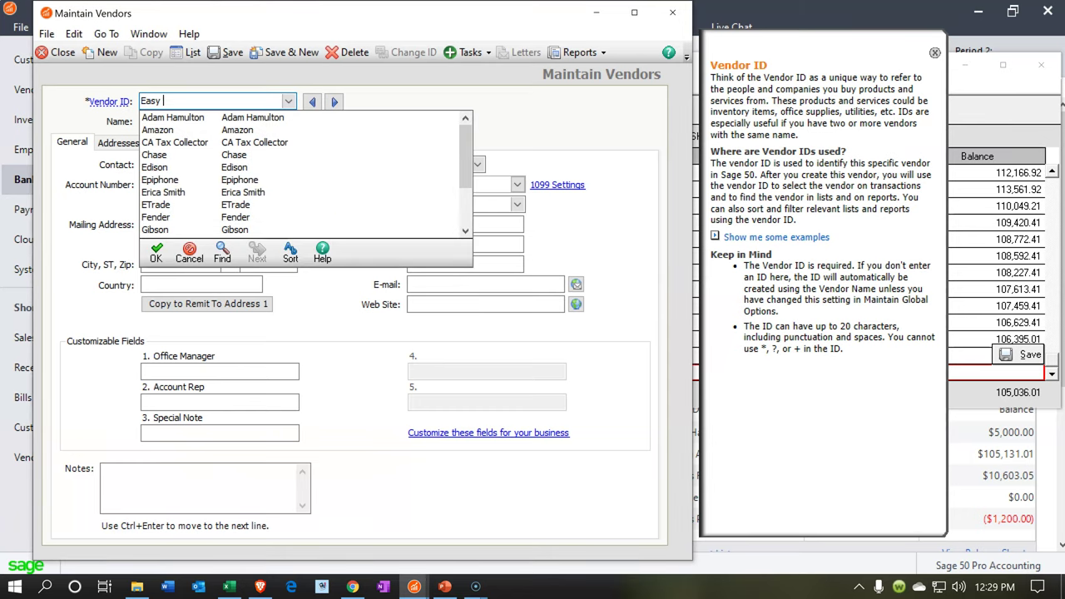
pyautogui.write('Window Repairs')
# Copy the vendor ID Easy Window Repairs into the vendor's Name field
pyautogui.hotkey('shift', 'Left')
pyautogui.hotkey('shift', 'Left')
pyautogui.hotkey('shift', 'Left')
pyautogui.hotkey('shift', 'Left')
pyautogui.hotkey('shift', 'Left')
pyautogui.hotkey('shift', 'Left')
pyautogui.hotkey('shift', 'Left')
pyautogui.hotkey('shift', 'Home')
pyautogui.hotkey('ctrl', 'c')
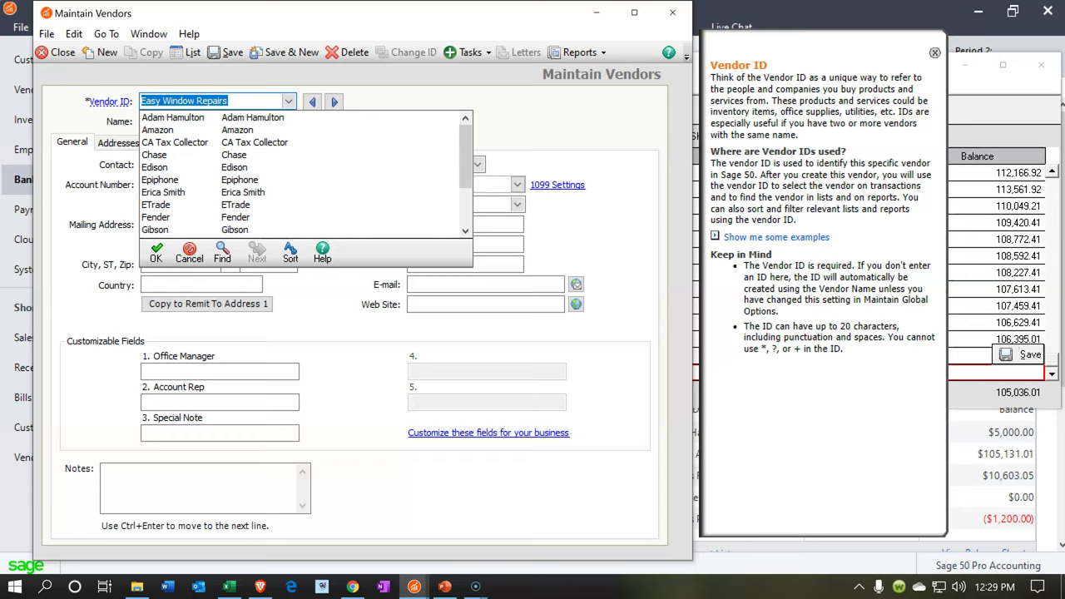
pyautogui.press('Escape')
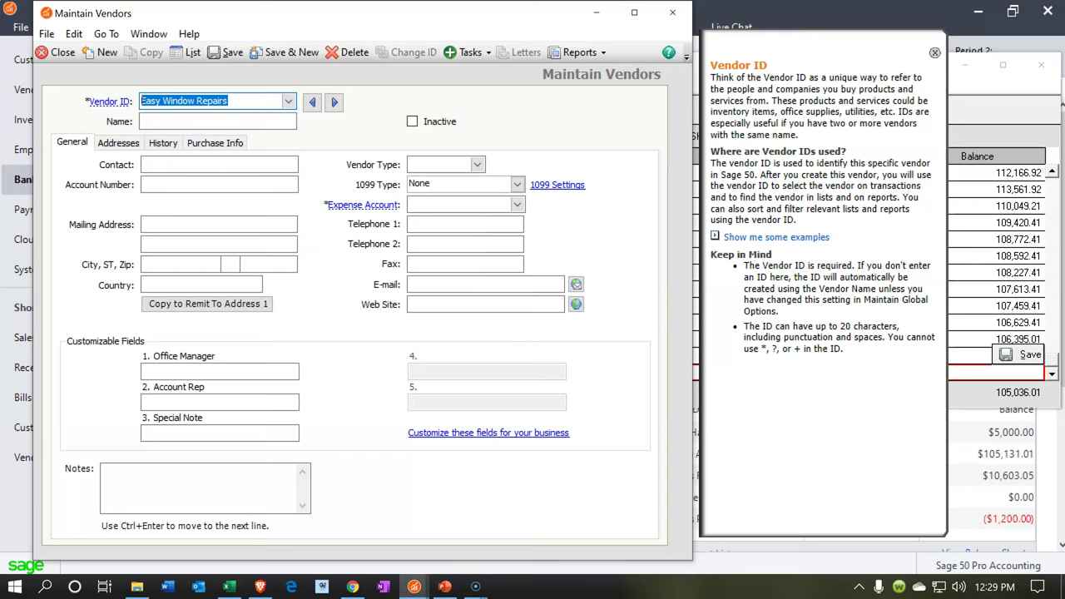
pyautogui.click(155, 120)
pyautogui.hotkey('ctrl', 'v')
pyautogui.press('Tab')
pyautogui.press('Tab')
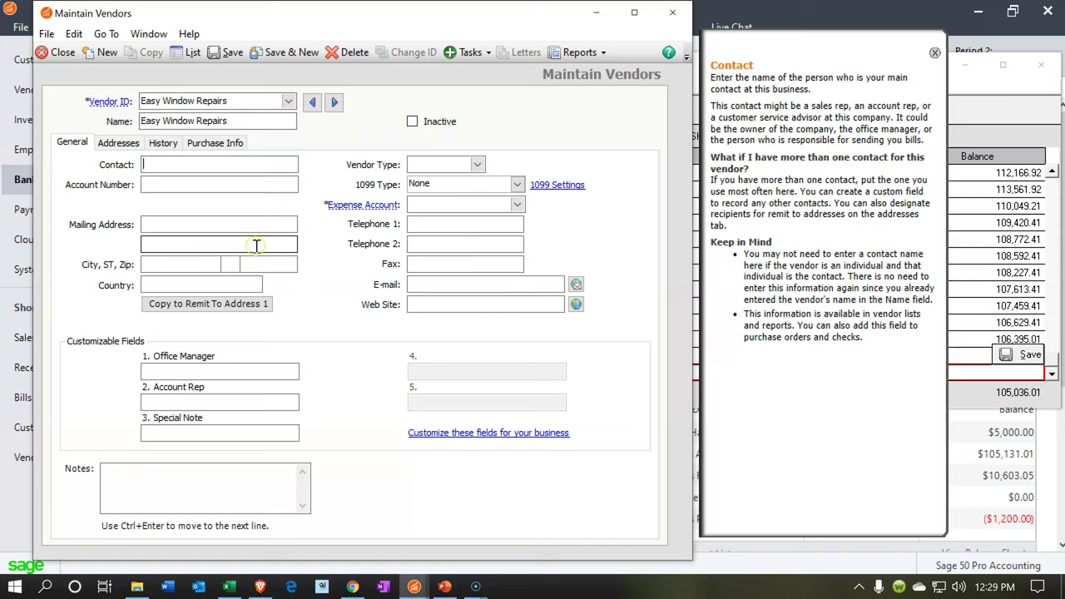
# Assign expense account 6350 Maintenance & Repairs Expense to the new vendor, then save and close the vendor record
pyautogui.click(516, 206)
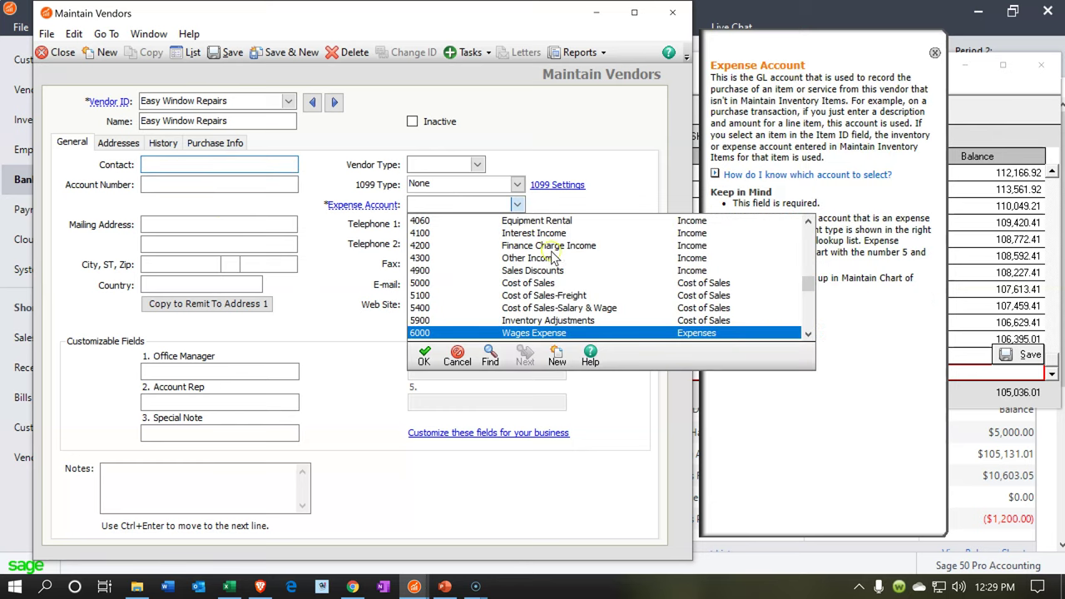
pyautogui.scroll(-1, 559, 283)
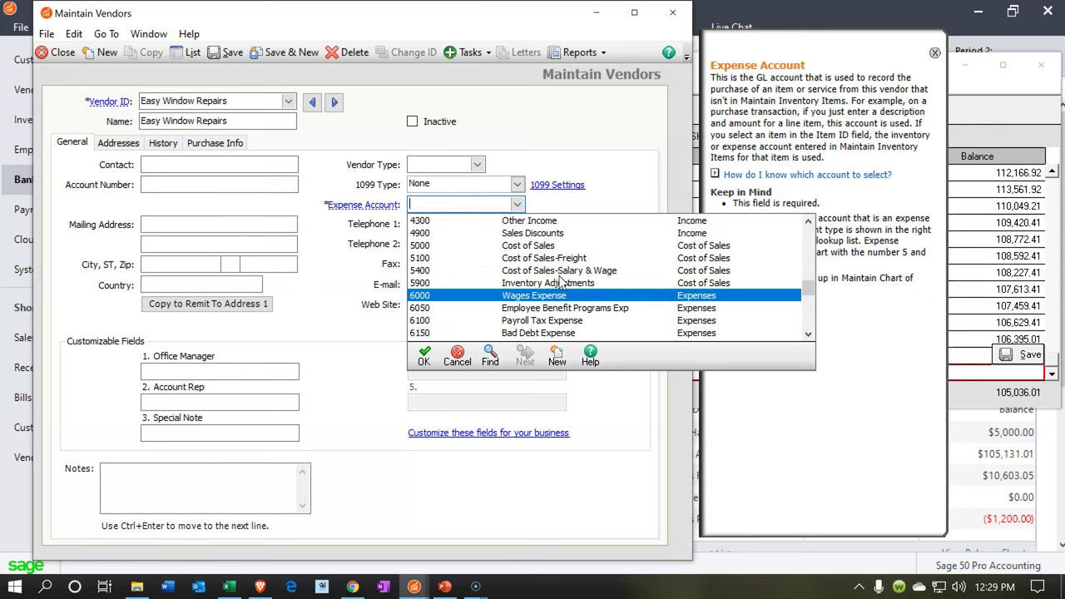
pyautogui.scroll(-1, 606, 269)
pyautogui.scroll(-1, 607, 269)
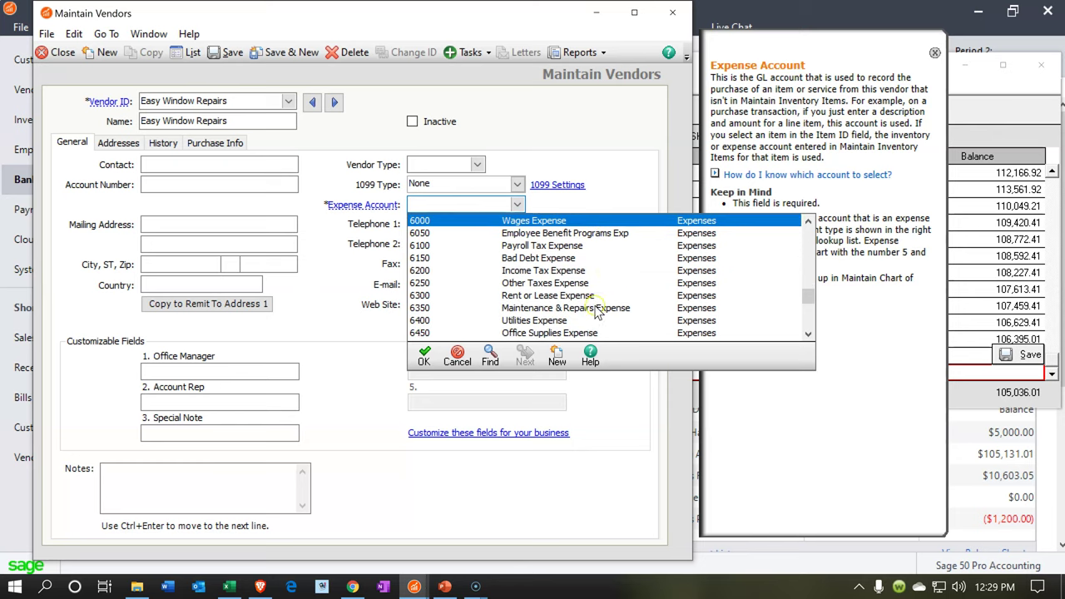
pyautogui.doubleClick(596, 308)
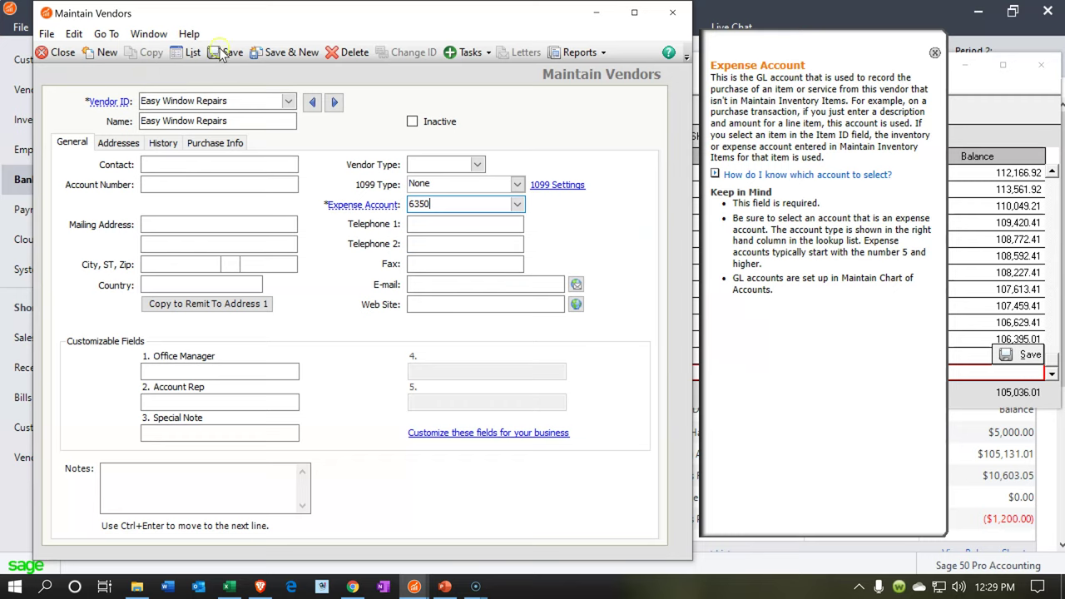
pyautogui.click(222, 52)
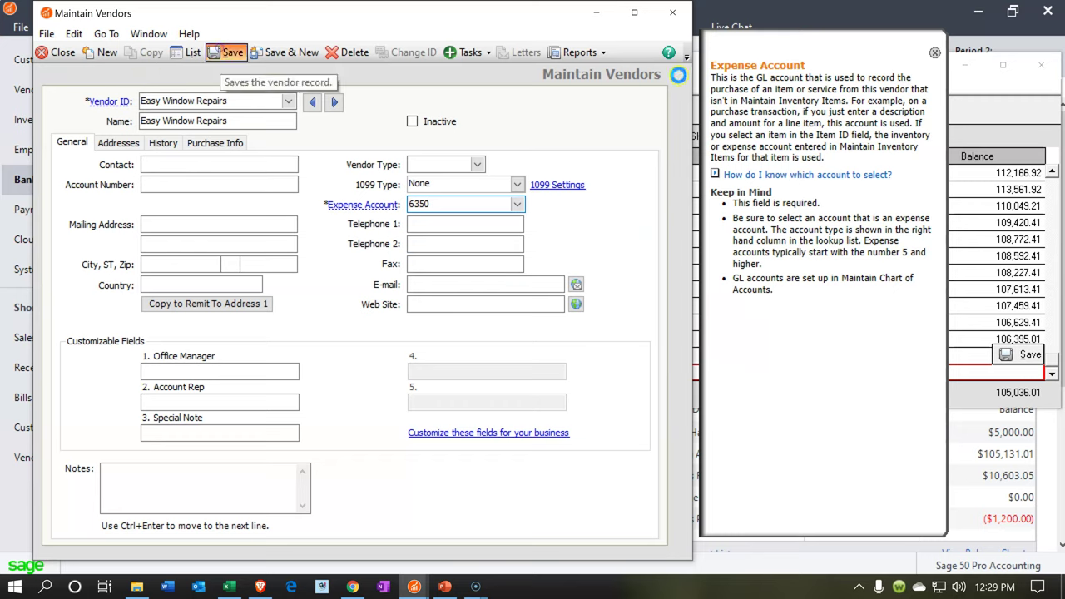
pyautogui.click(674, 16)
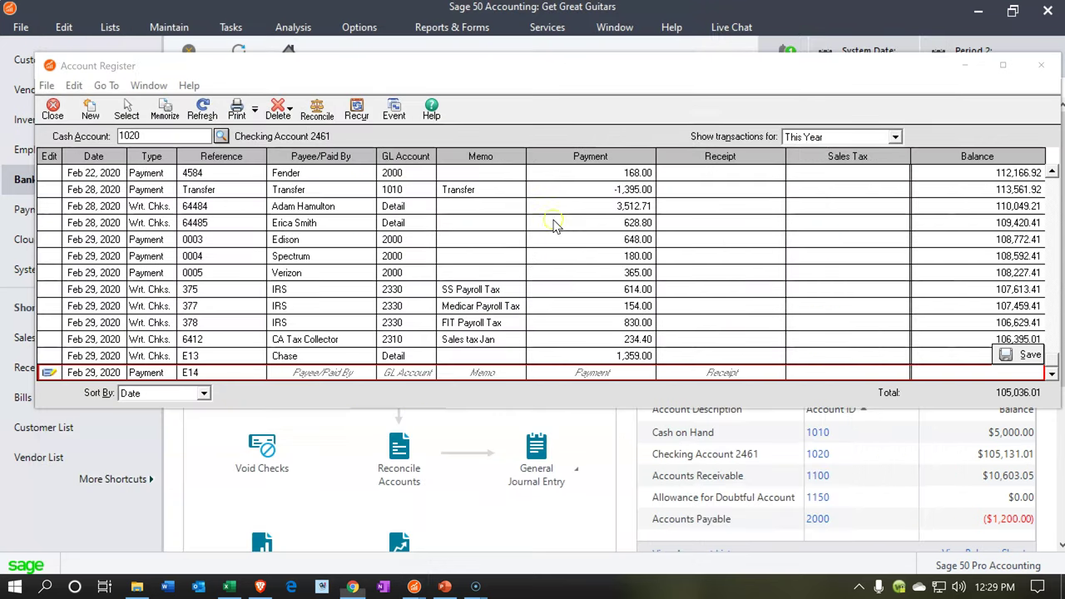
# Set the E14 payment's payee to Easy Window Repairs and accept GL account 6350 Maintenance & Repairs Expense
pyautogui.click(231, 372)
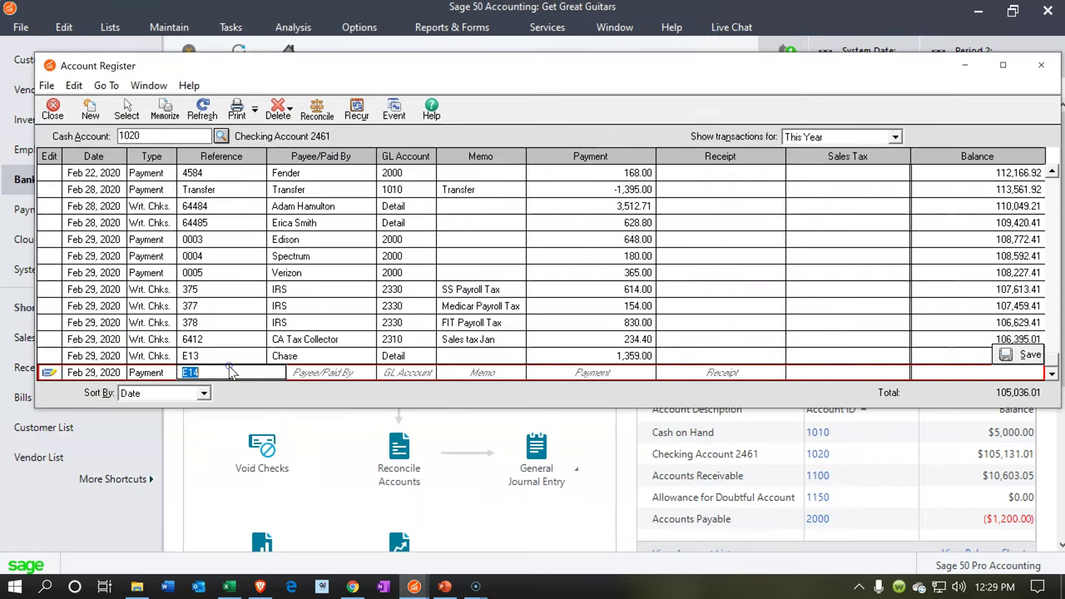
pyautogui.press('Tab')
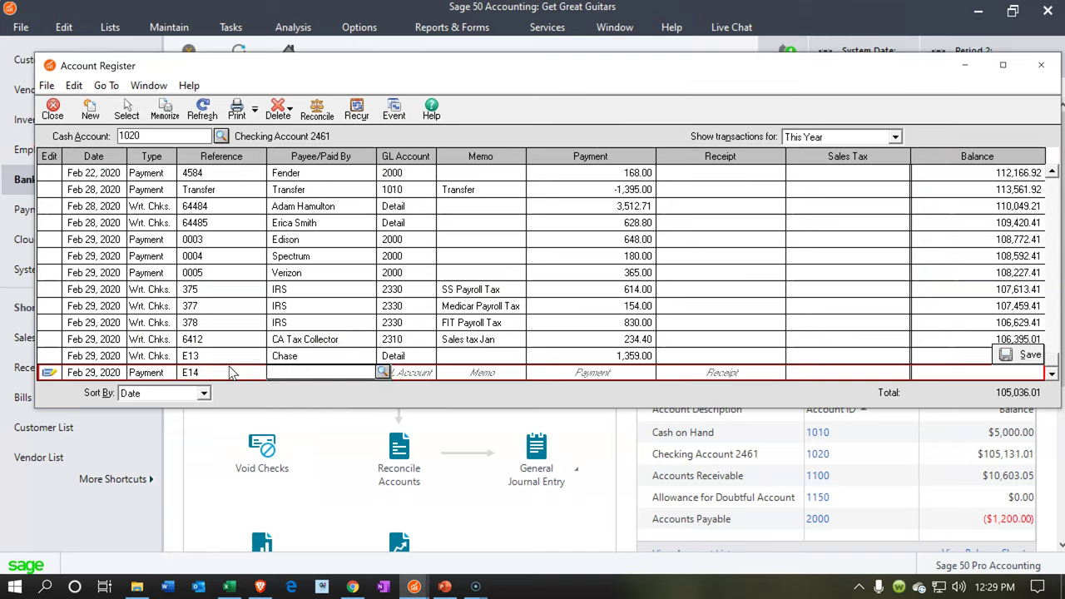
pyautogui.write('Easy Window Repairs')
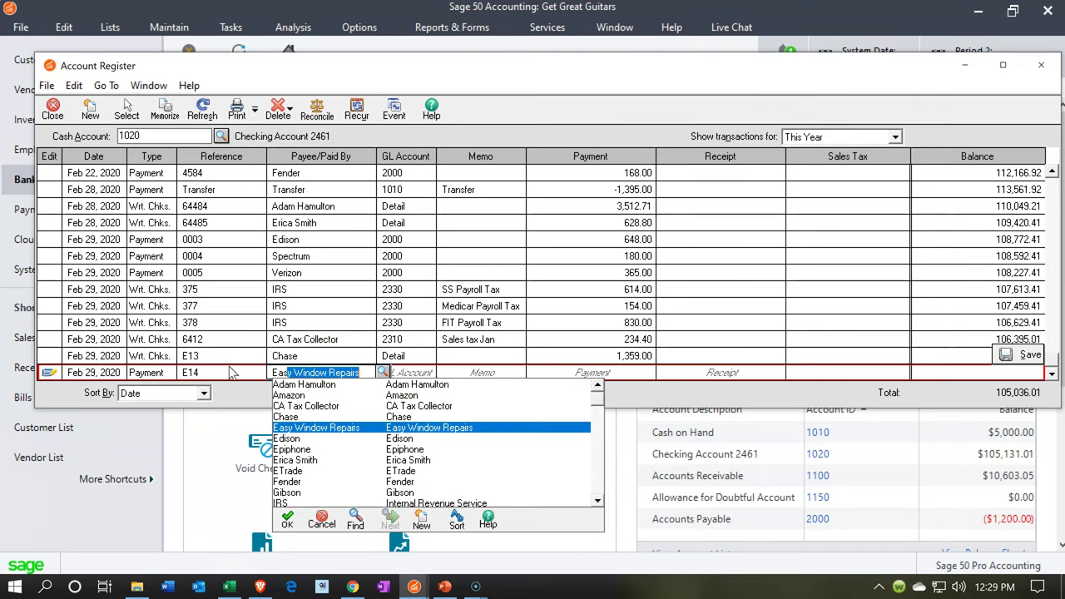
pyautogui.press('Tab')
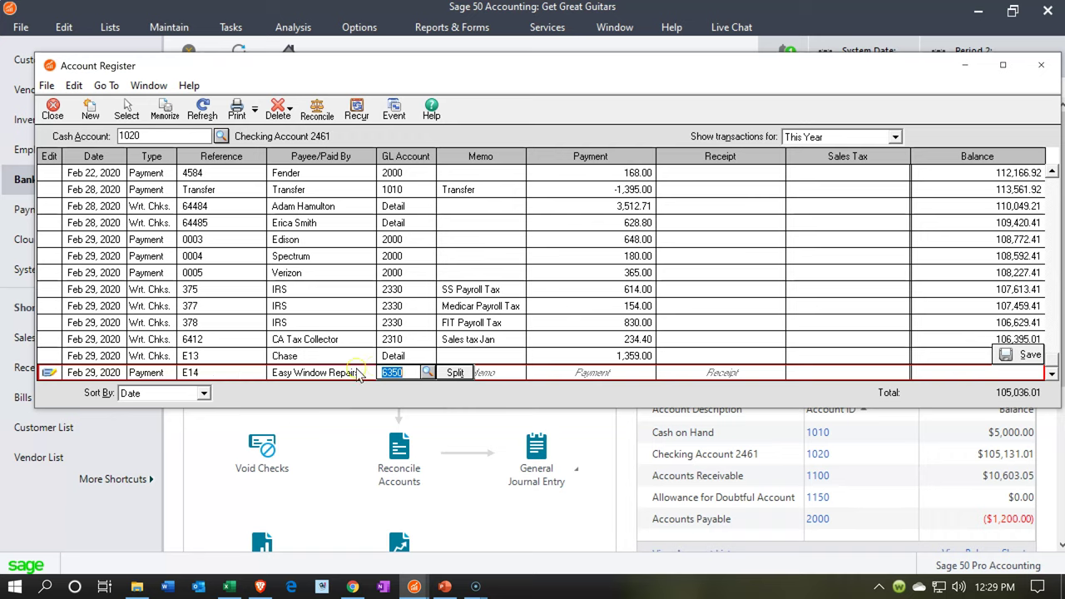
pyautogui.click(428, 373)
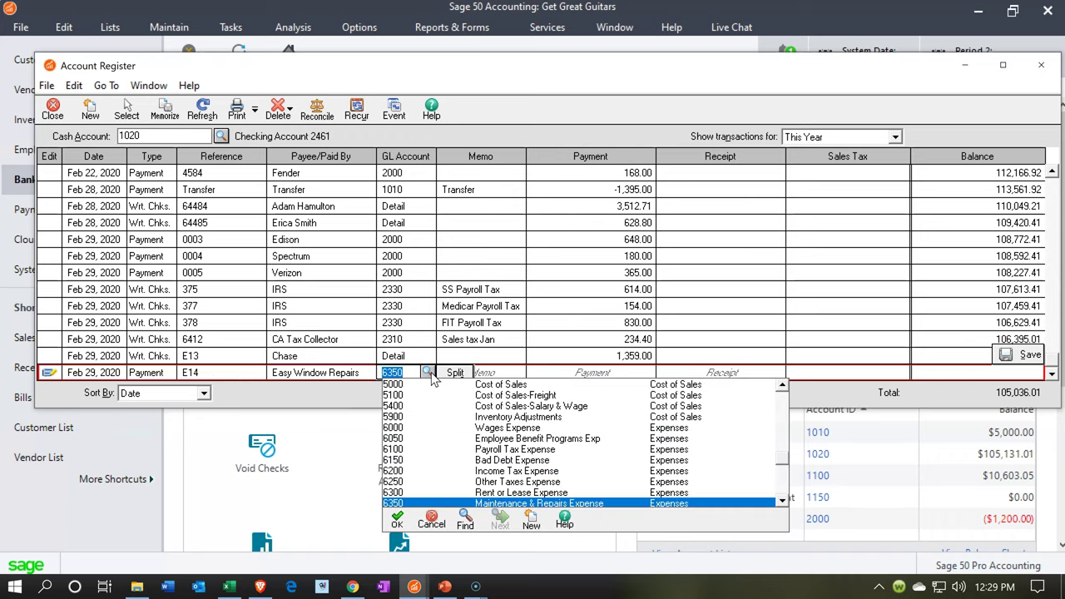
pyautogui.click(427, 373)
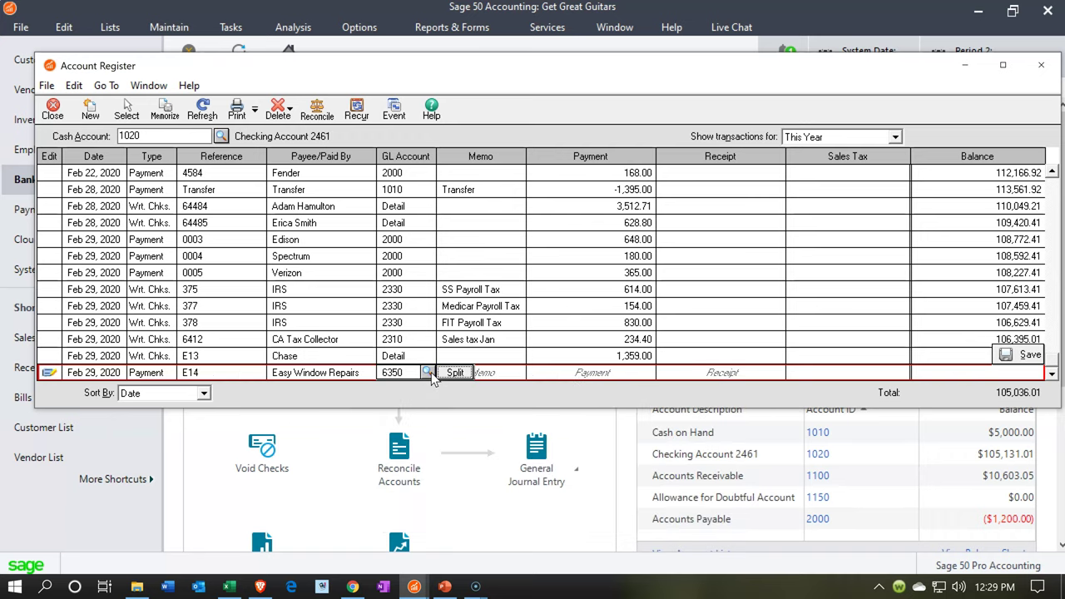
pyautogui.press('Tab')
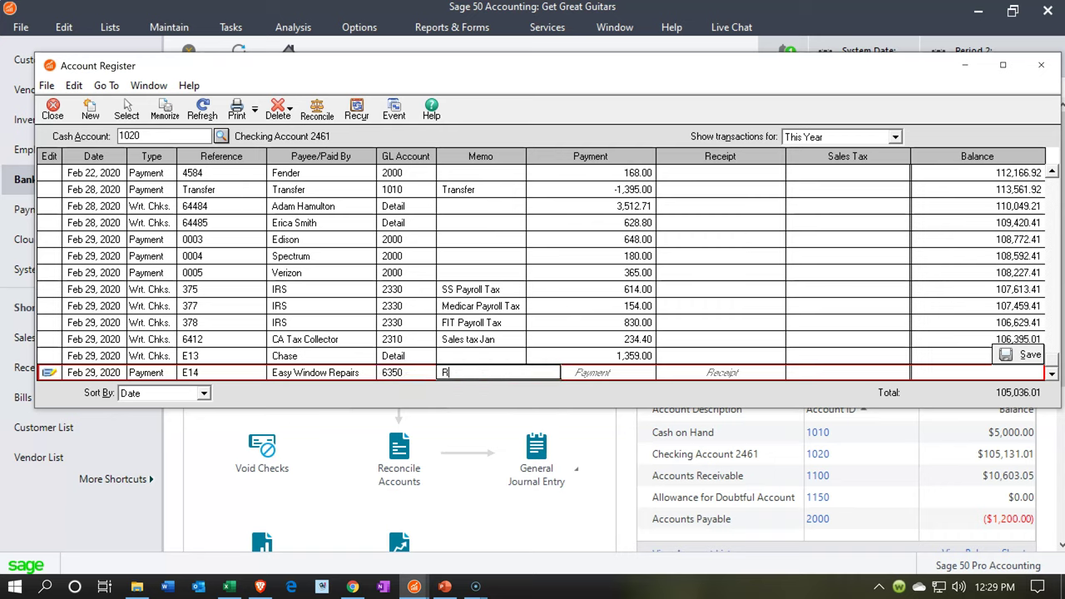
# Enter Window Repair as the memo of the E14 payment
pyautogui.write('Windo')
pyautogui.press('BackSpace')
pyautogui.press('BackSpace')
pyautogui.press('BackSpace')
pyautogui.write('ndow Repair')
pyautogui.press('Tab')
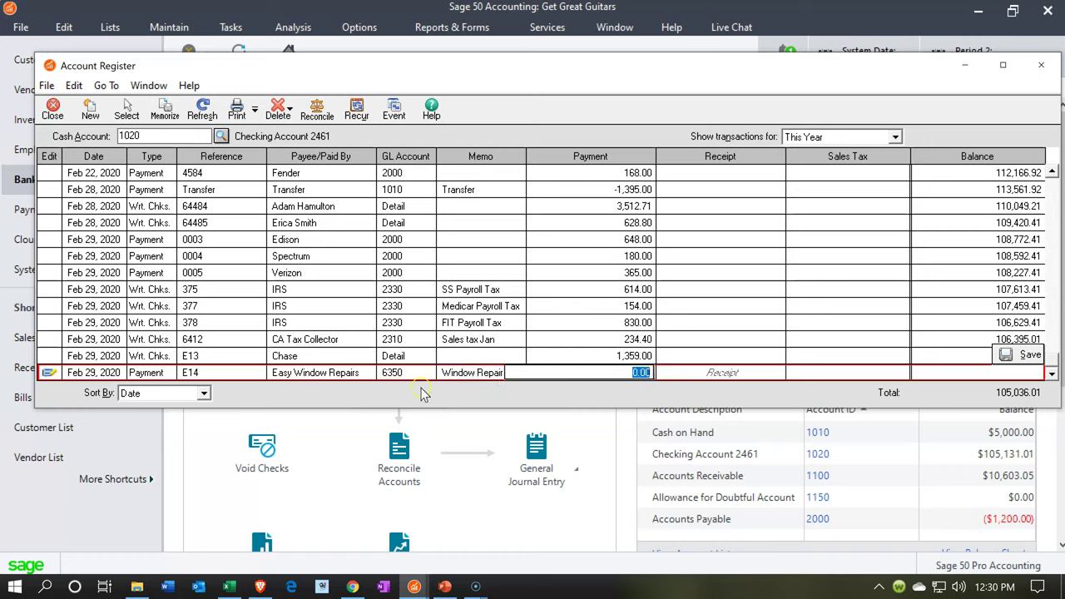
# Check the I19 withdrawal on the Excel statement, enter 123.37 as the E14 payment amount, and save the transaction
pyautogui.click(232, 588)
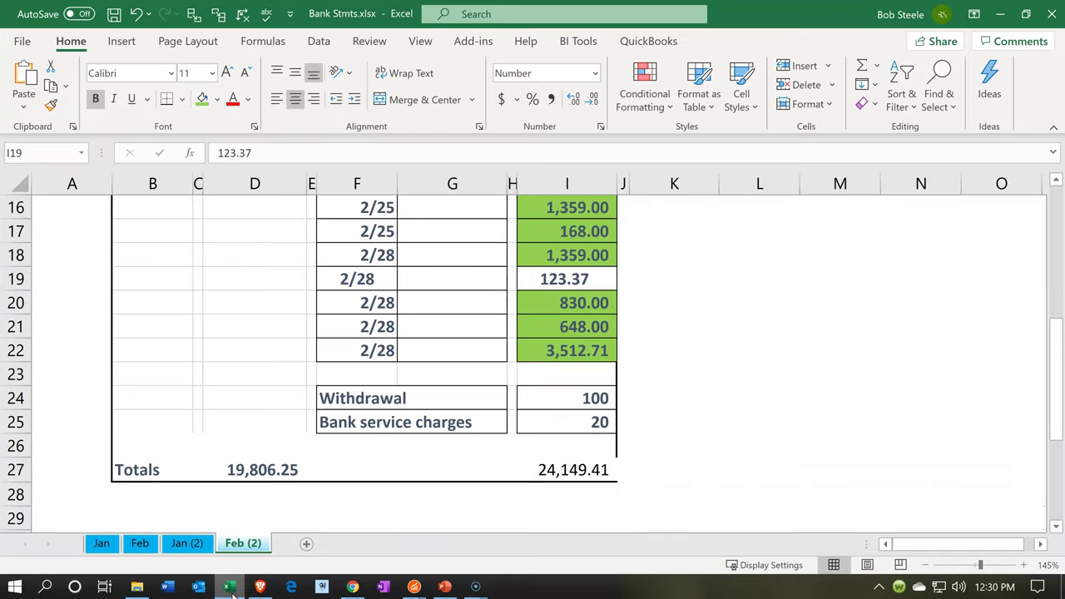
pyautogui.click(233, 588)
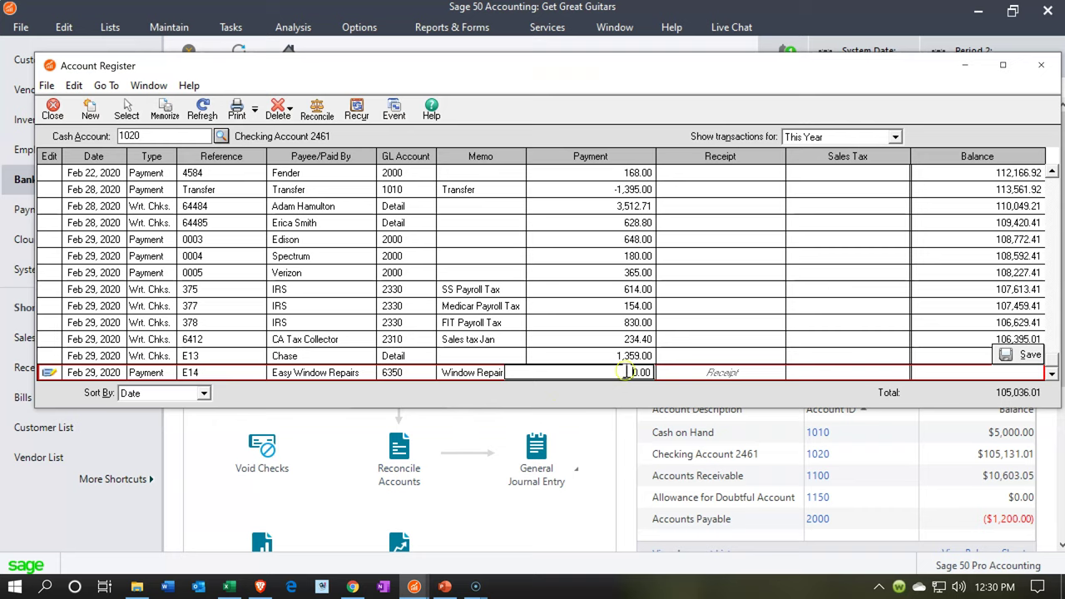
pyautogui.write('1')
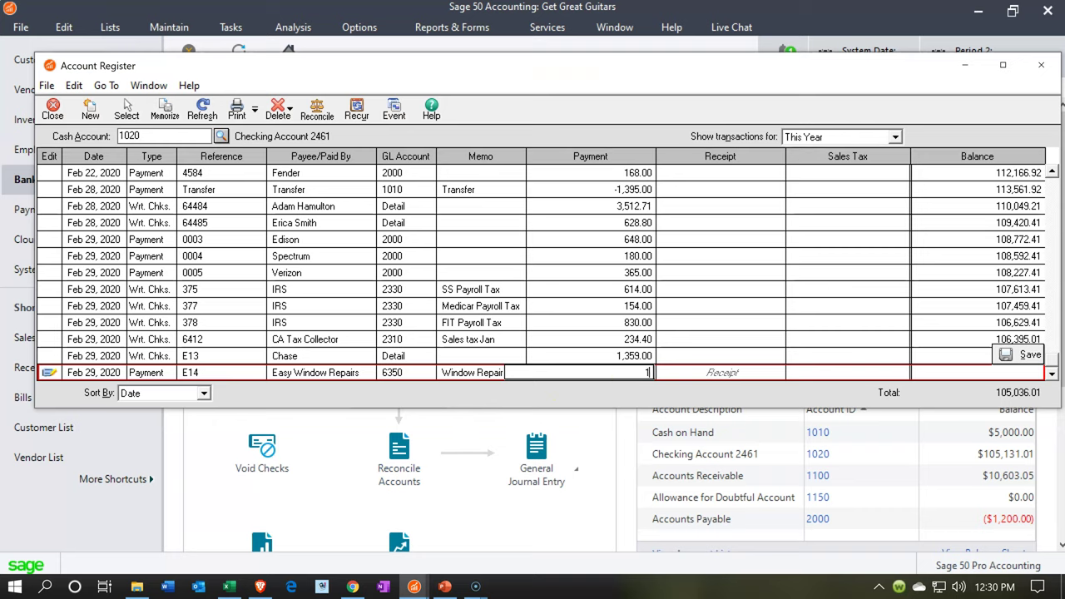
pyautogui.write('23.37')
pyautogui.press('Tab')
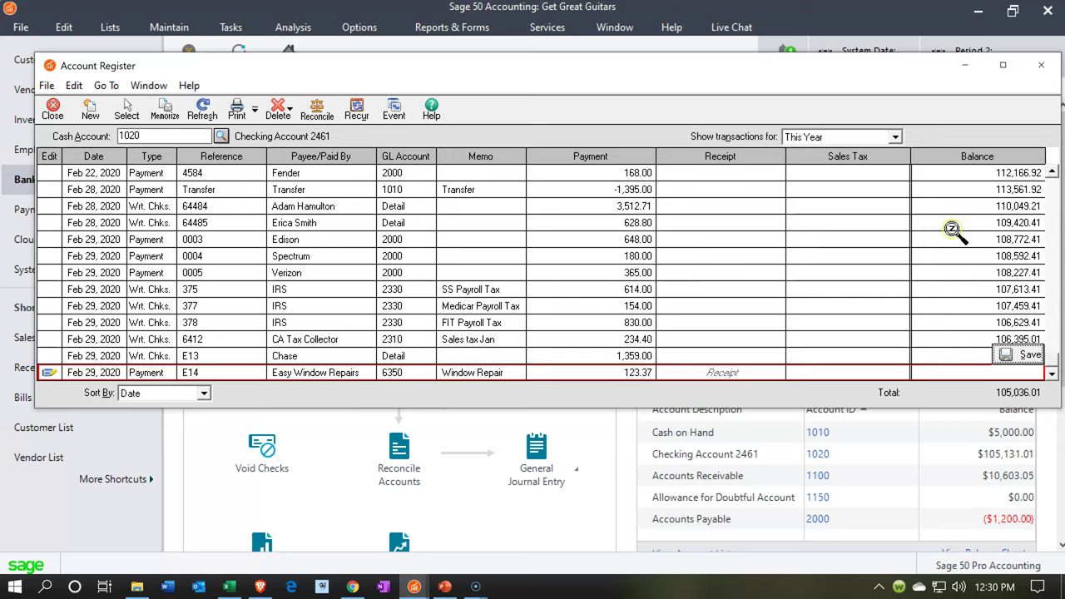
pyautogui.click(1029, 356)
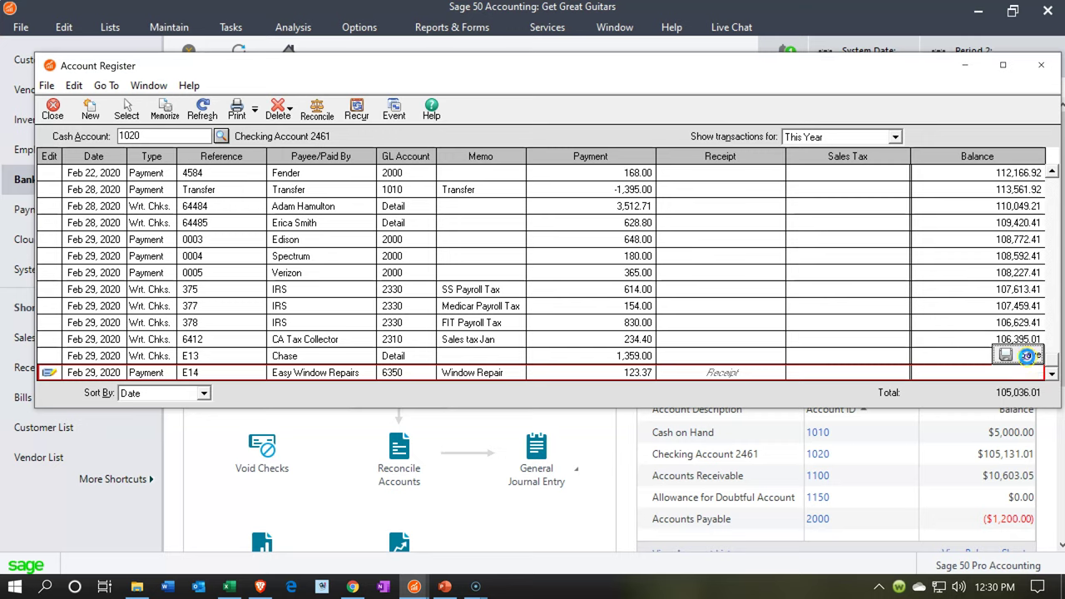
# Switch to the Excel bank statement, check the Withdrawal amount in I24, and return to the Sage 50 account register
pyautogui.click(229, 586)
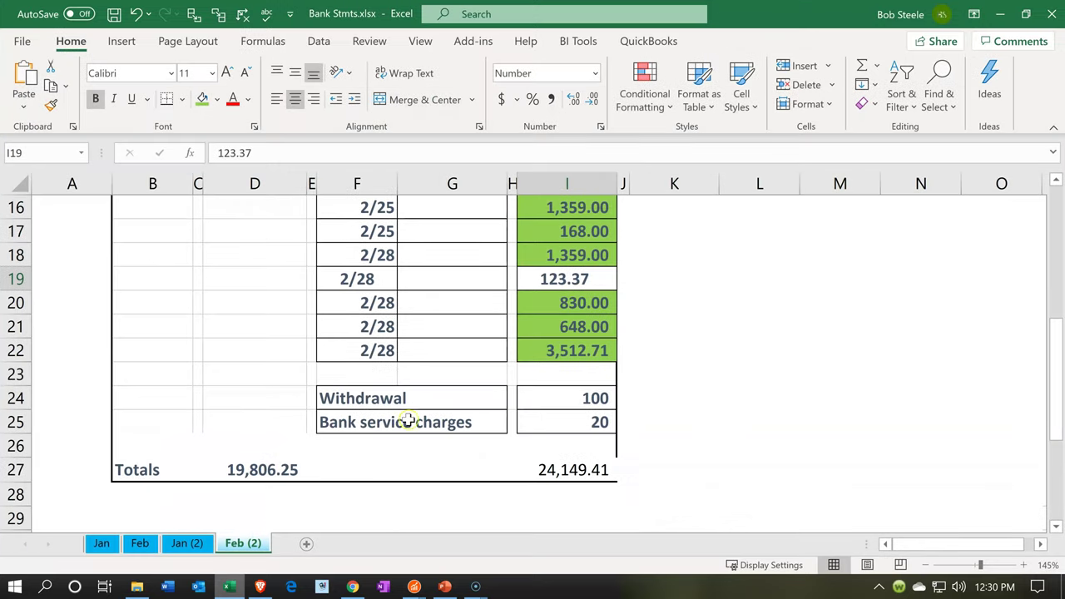
pyautogui.click(569, 398)
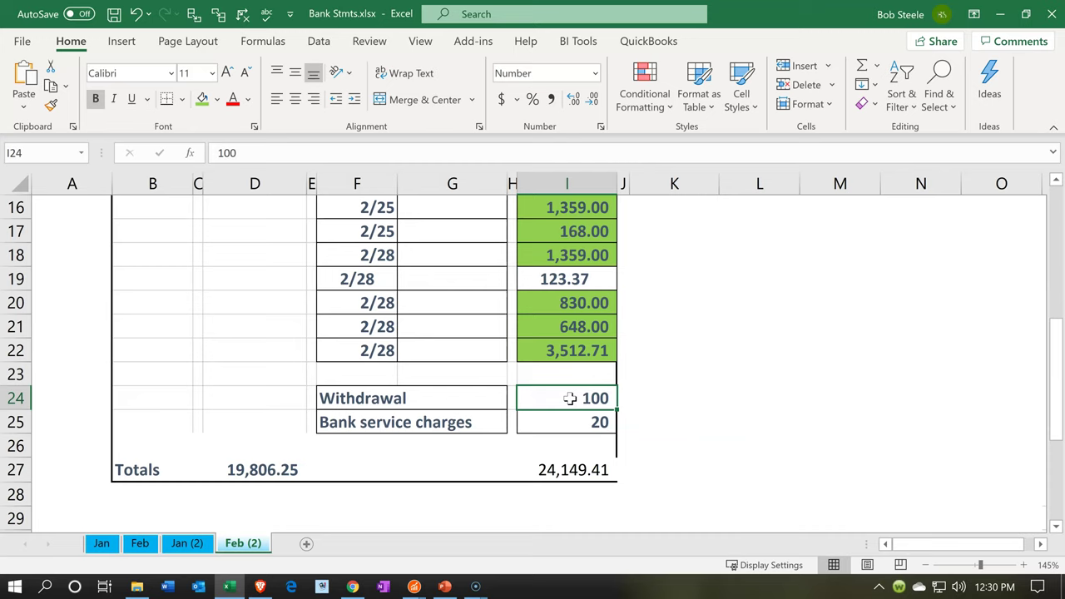
pyautogui.click(230, 572)
pyautogui.click(230, 572)
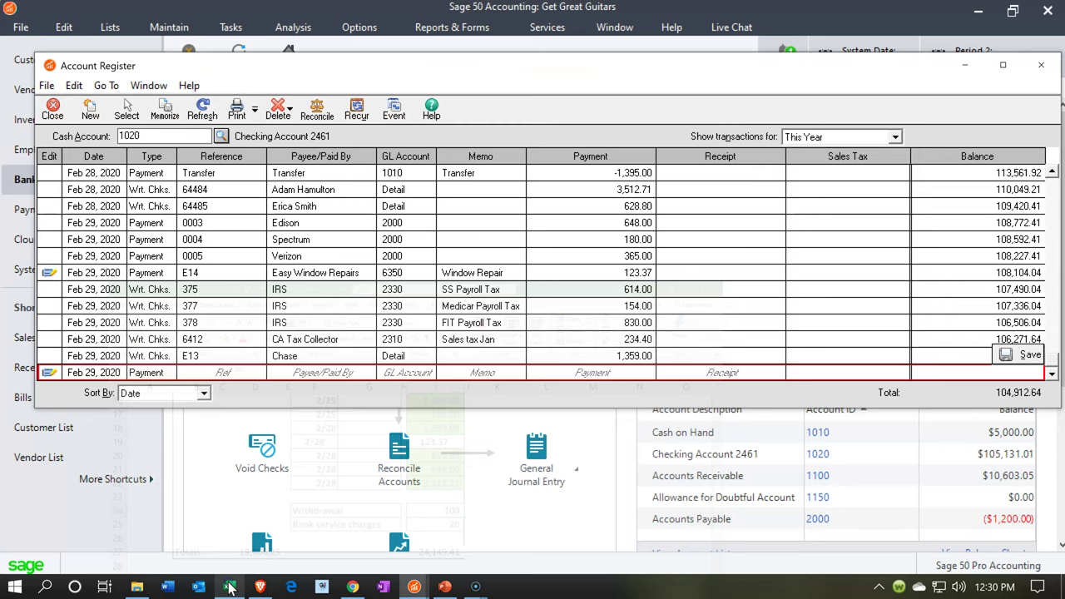
# Start a new register payment dated Feb 29, 2020 with reference Draw and payee Owner
pyautogui.click(112, 372)
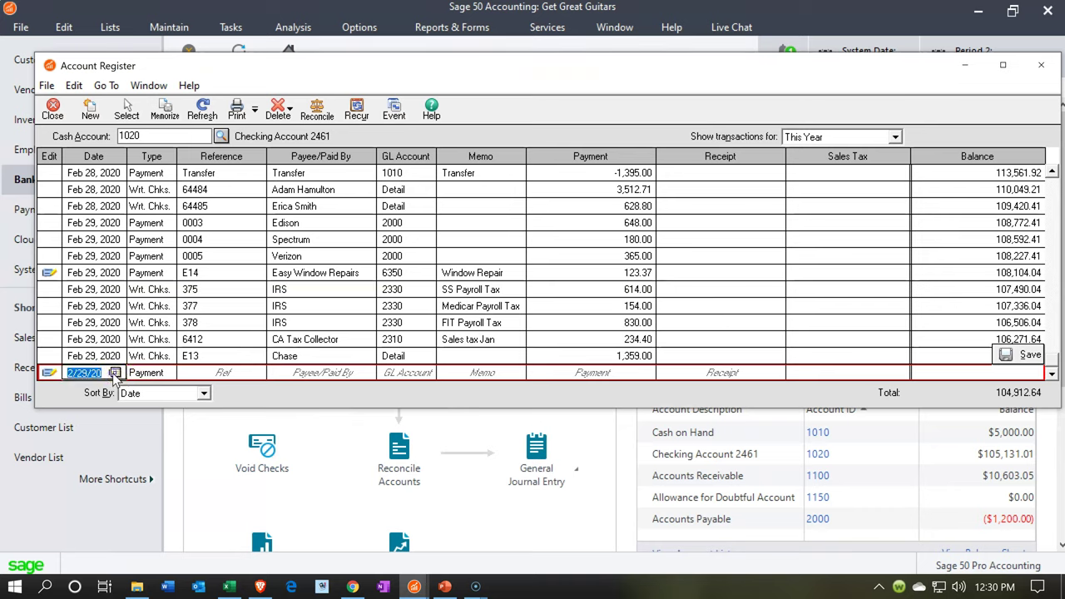
pyautogui.press('Tab')
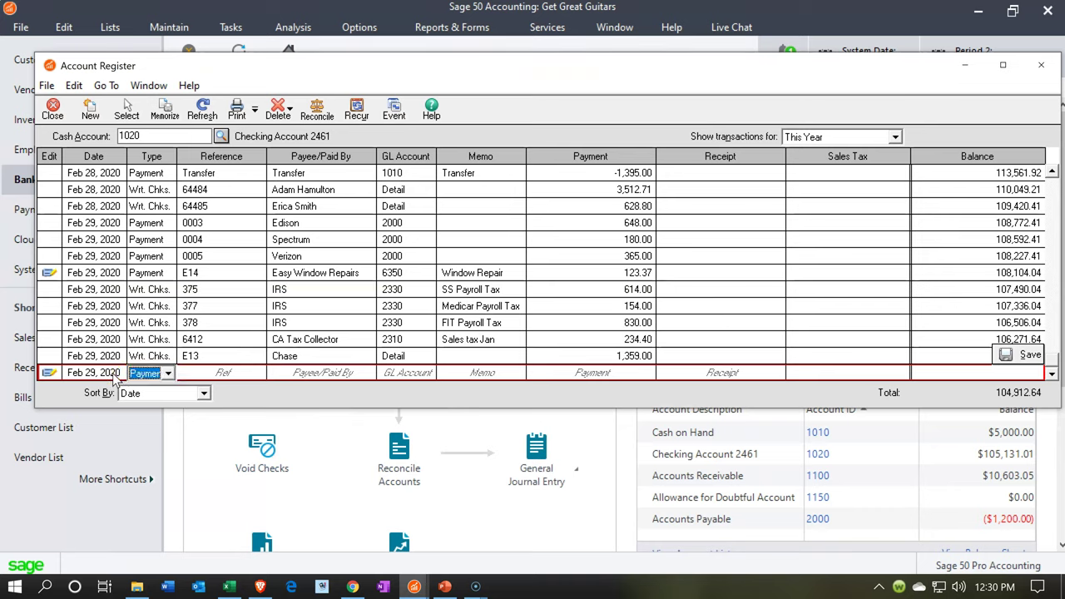
pyautogui.press('Tab')
pyautogui.write('Draw')
pyautogui.press('Tab')
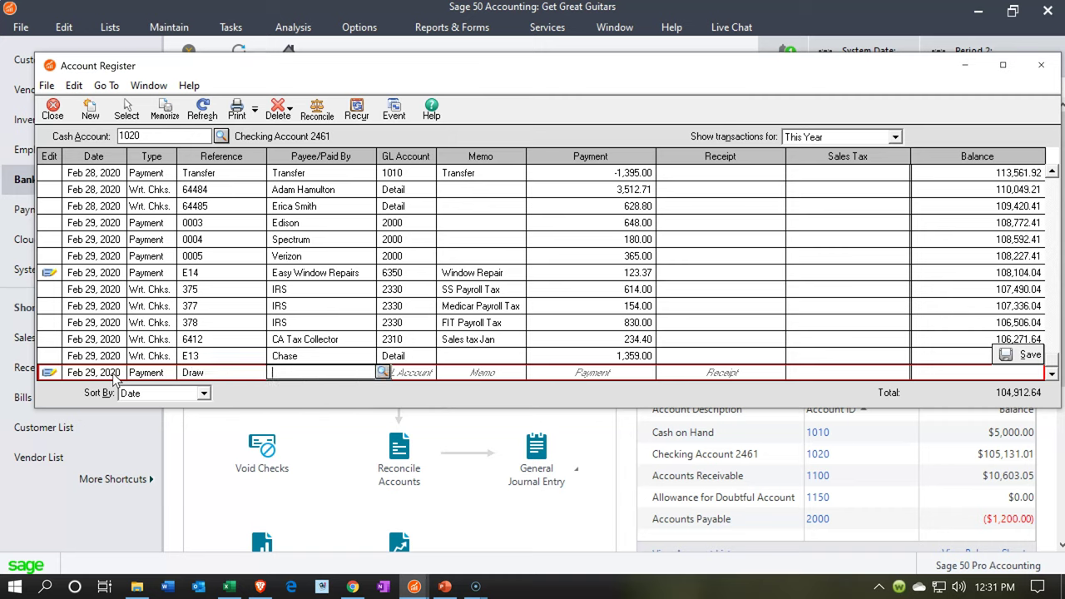
pyautogui.write('Owner')
pyautogui.press('Tab')
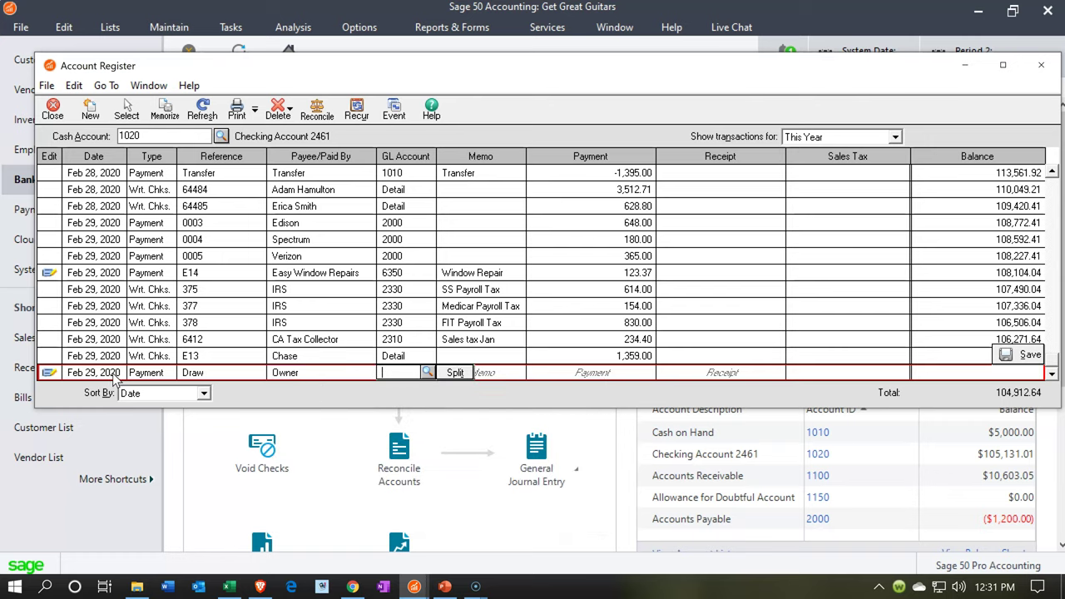
# Assign GL account 3940 Dividends Paid to the owner draw payment
pyautogui.click(427, 373)
pyautogui.scroll(-3, 444, 420)
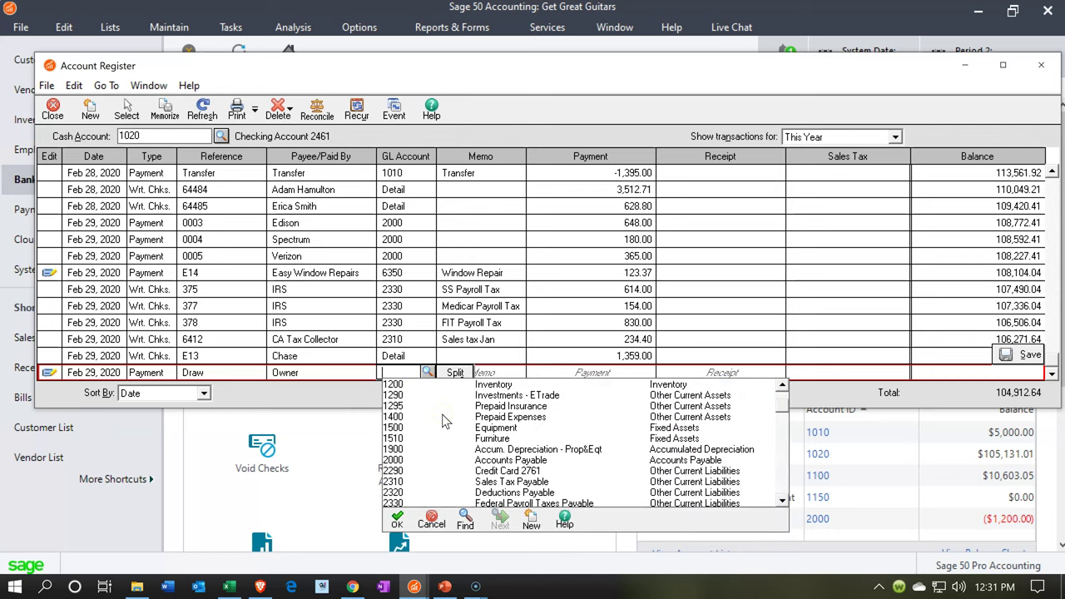
pyautogui.scroll(-3, 445, 422)
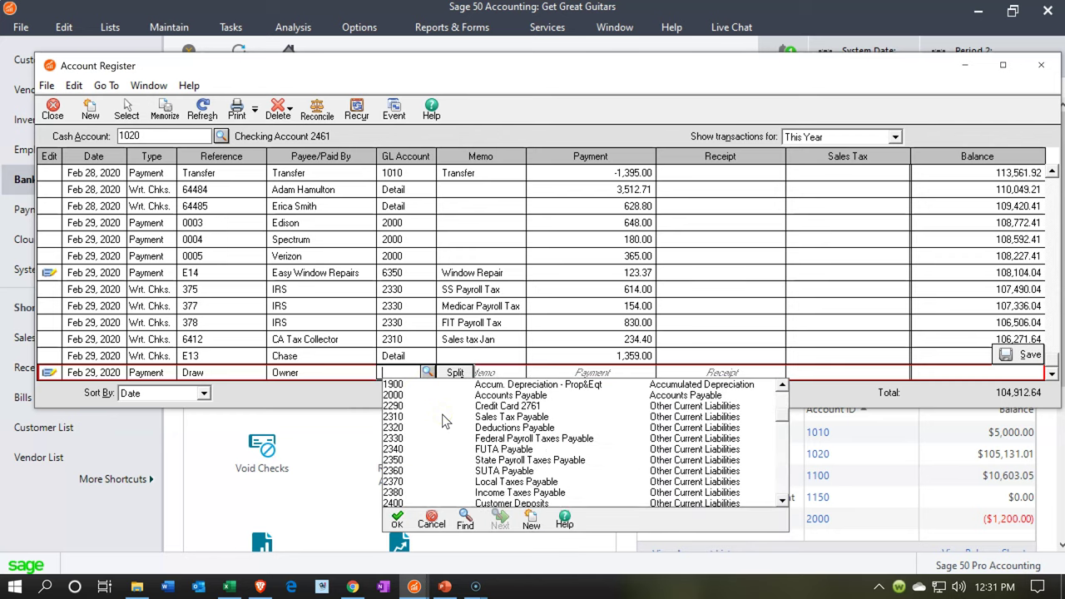
pyautogui.scroll(-1, 445, 422)
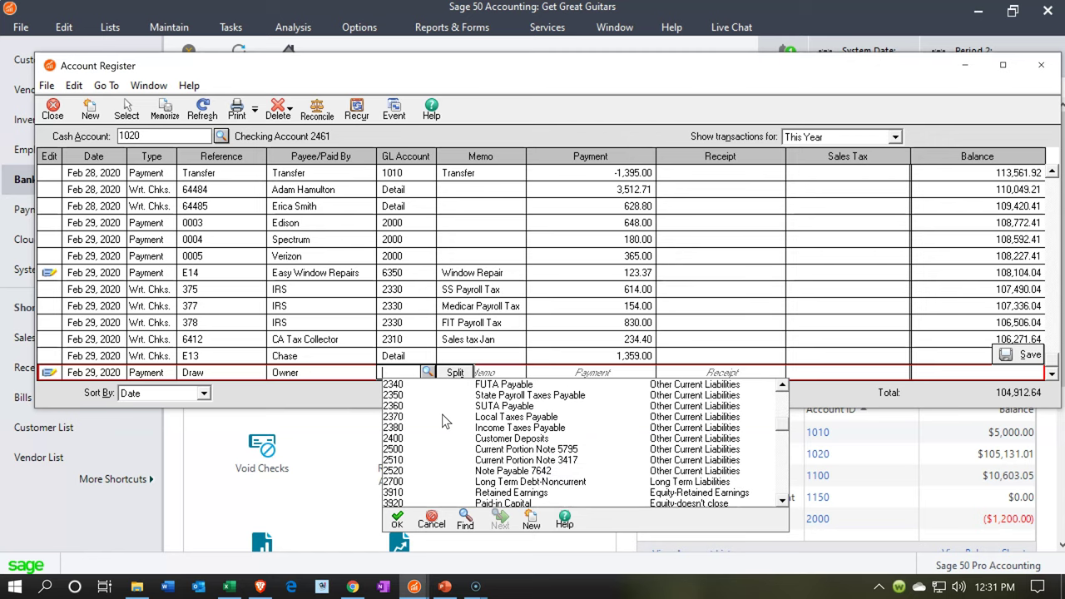
pyautogui.scroll(-1, 445, 422)
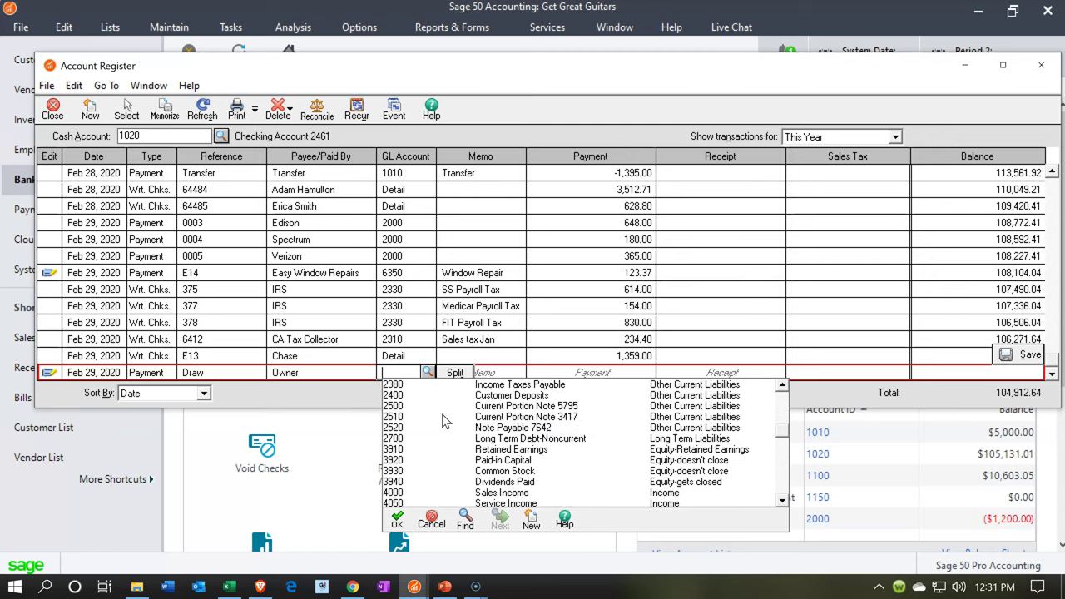
pyautogui.doubleClick(487, 482)
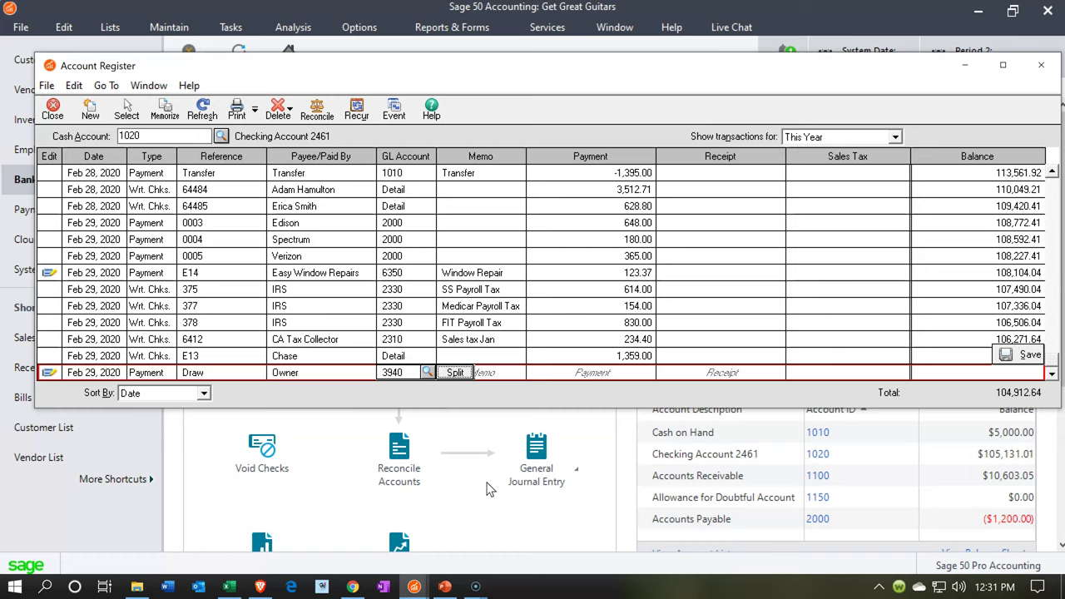
pyautogui.press('Tab')
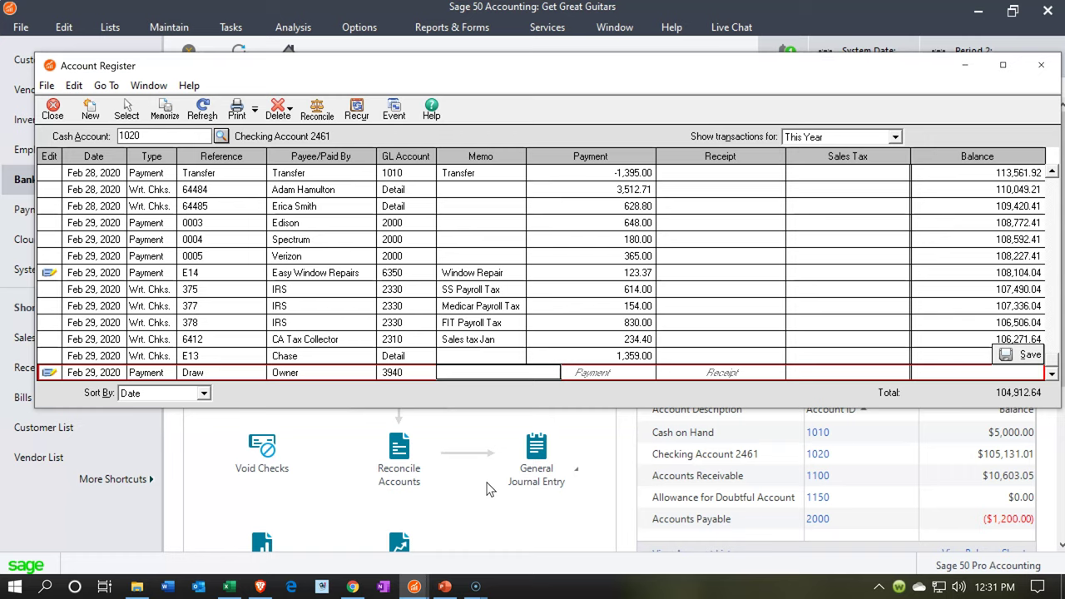
# Enter Draw as the memo of the owner payment
pyautogui.write('Draw')
pyautogui.press('BackSpace')
pyautogui.press('BackSpace')
pyautogui.write('aw')
pyautogui.press('Tab')
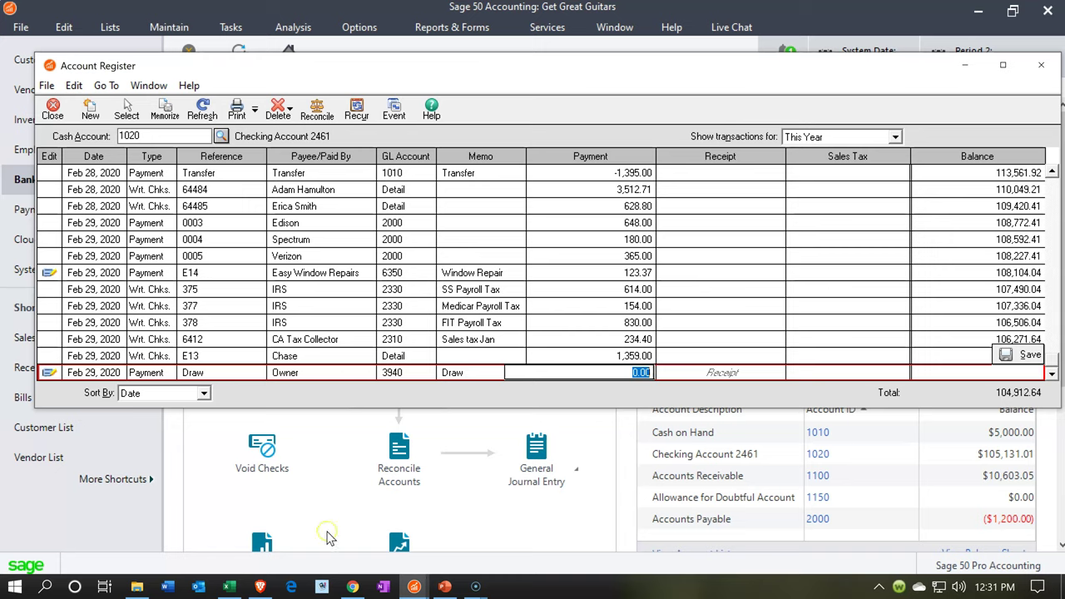
# Recheck the withdrawal on the Excel statement, enter 100 as the draw payment amount, and save the transaction despite any duplicate reference
pyautogui.click(227, 589)
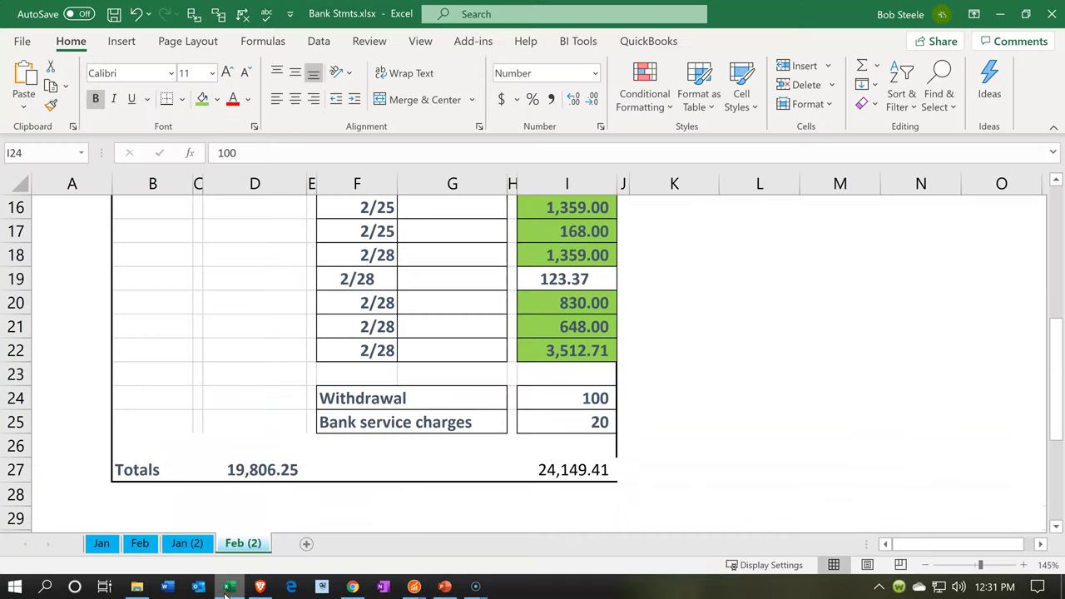
pyautogui.click(227, 589)
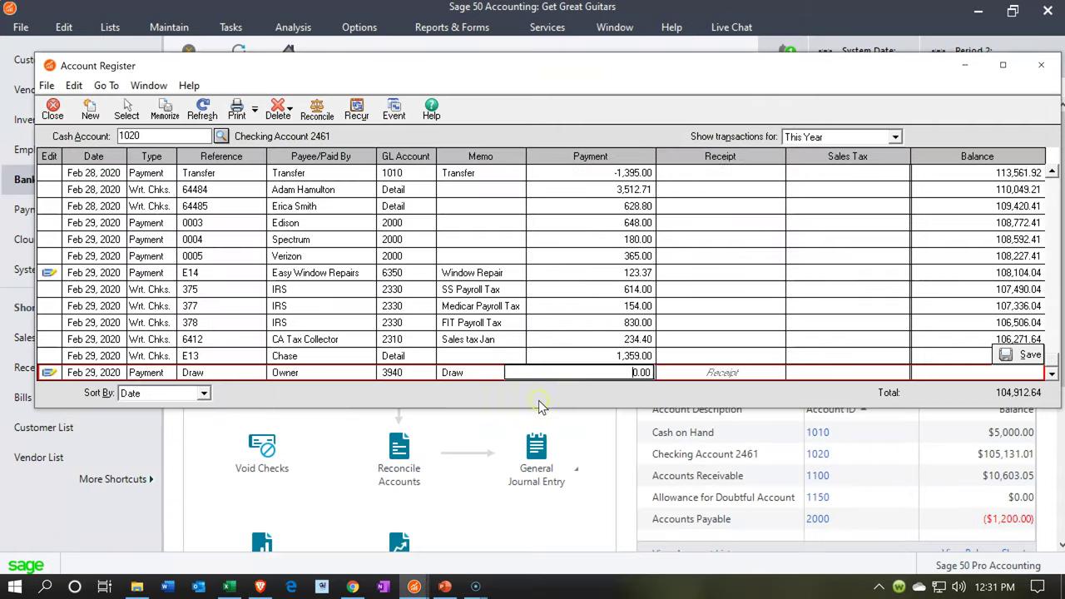
pyautogui.doubleClick(641, 373)
pyautogui.write('100')
pyautogui.press('Tab')
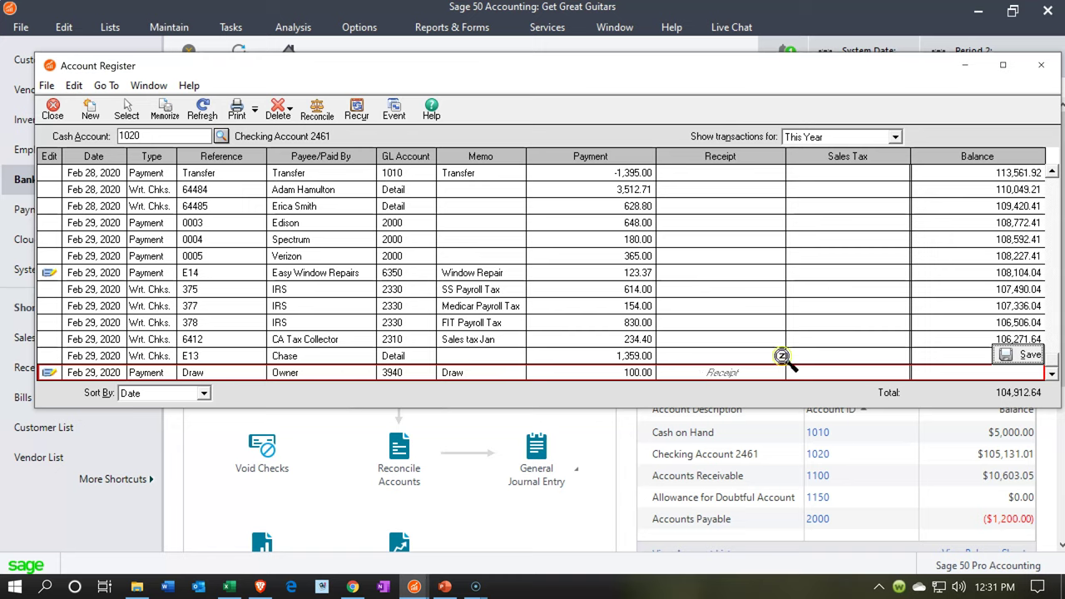
pyautogui.click(1004, 354)
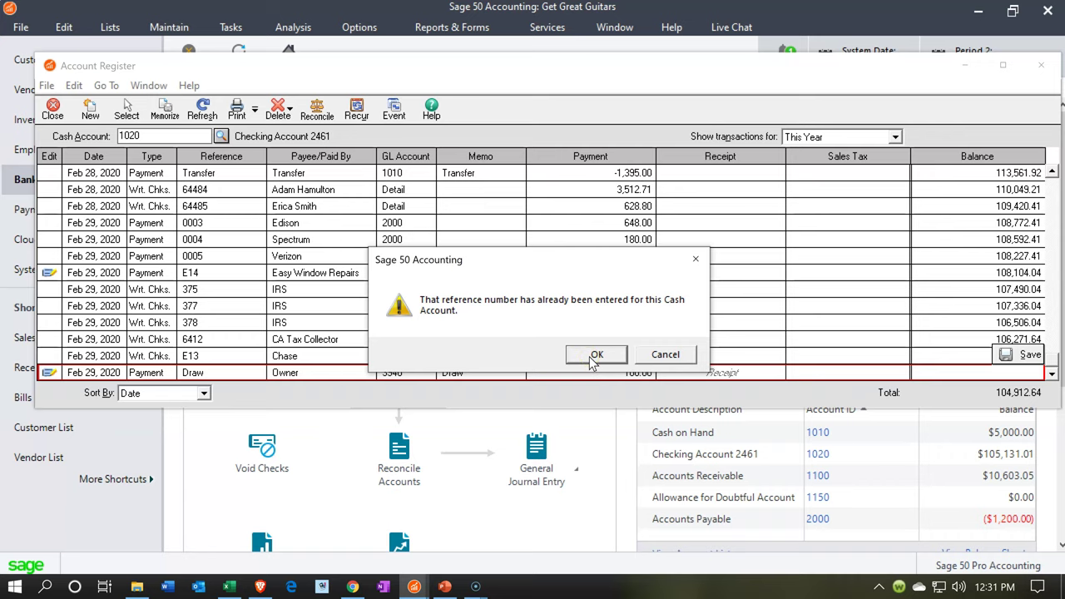
pyautogui.click(593, 355)
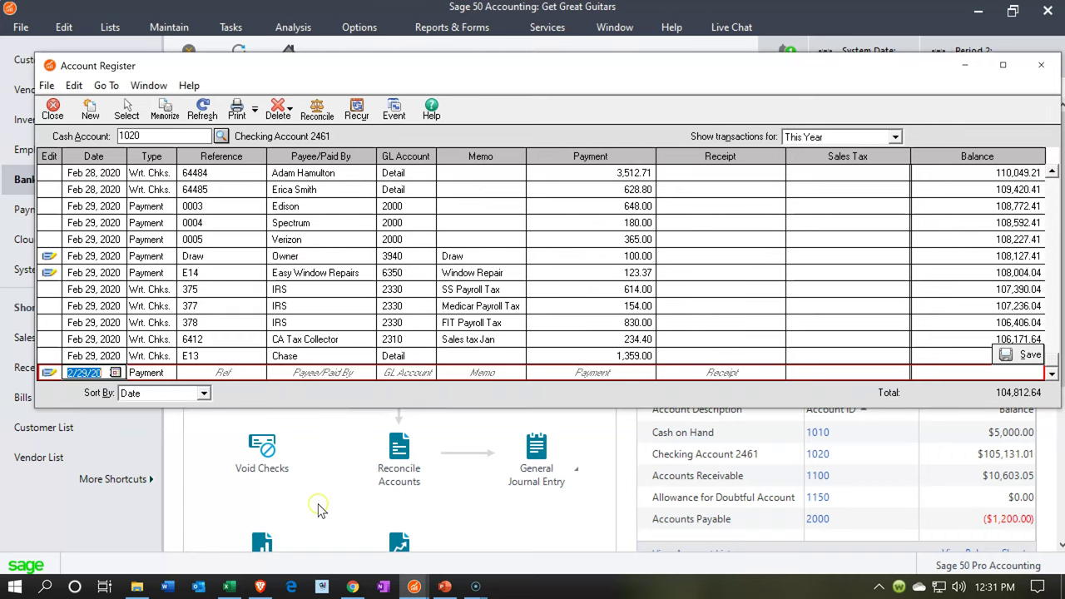
# Check the bank service charges on the Excel statement, then start a Feb 29, 2020 payment with reference Bank charge and payee Chase
pyautogui.click(227, 587)
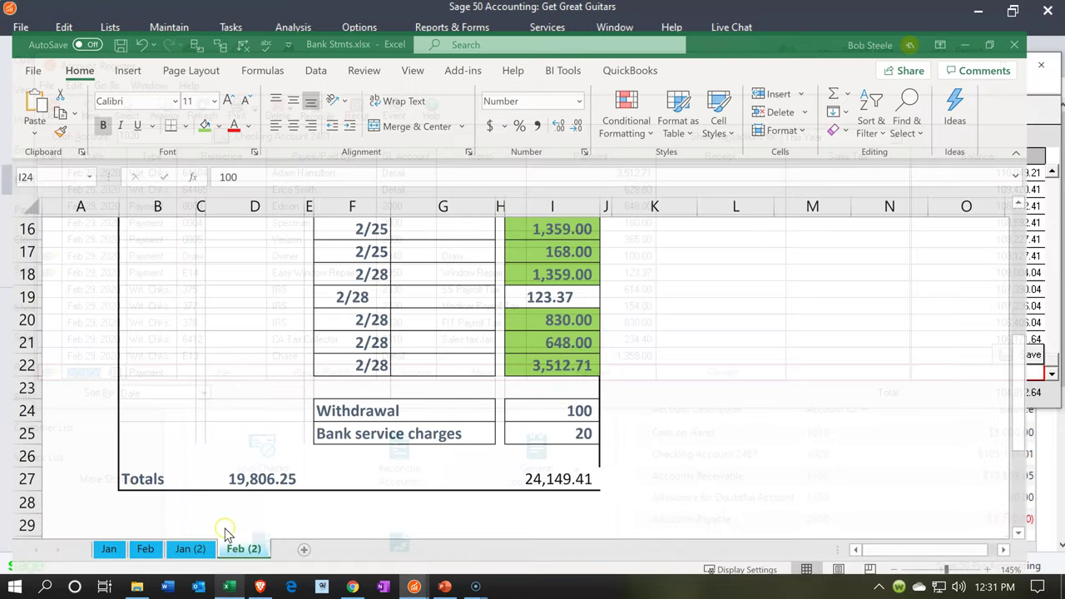
pyautogui.hotkey('alt', 'Tab')
pyautogui.press('Tab')
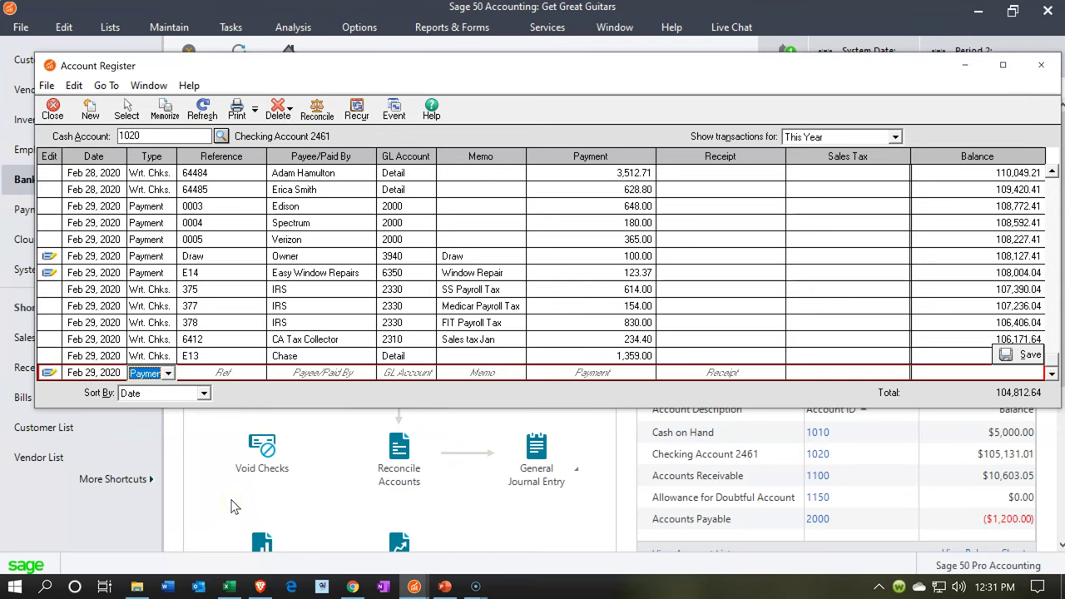
pyautogui.press('Tab')
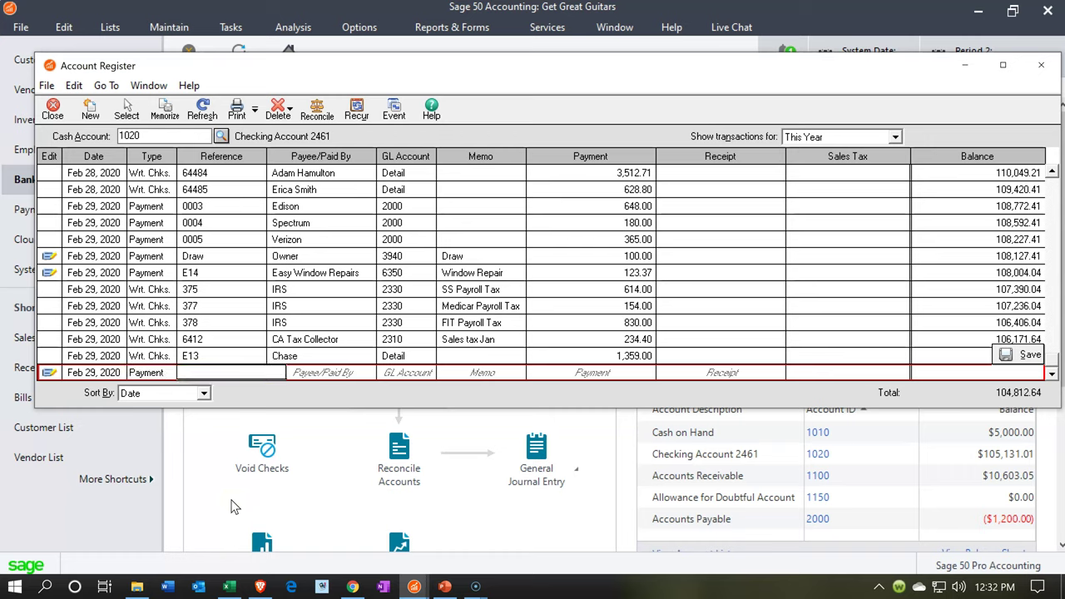
pyautogui.write('Bank charge')
pyautogui.press('Tab')
pyautogui.write('Chase')
pyautogui.press('Tab')
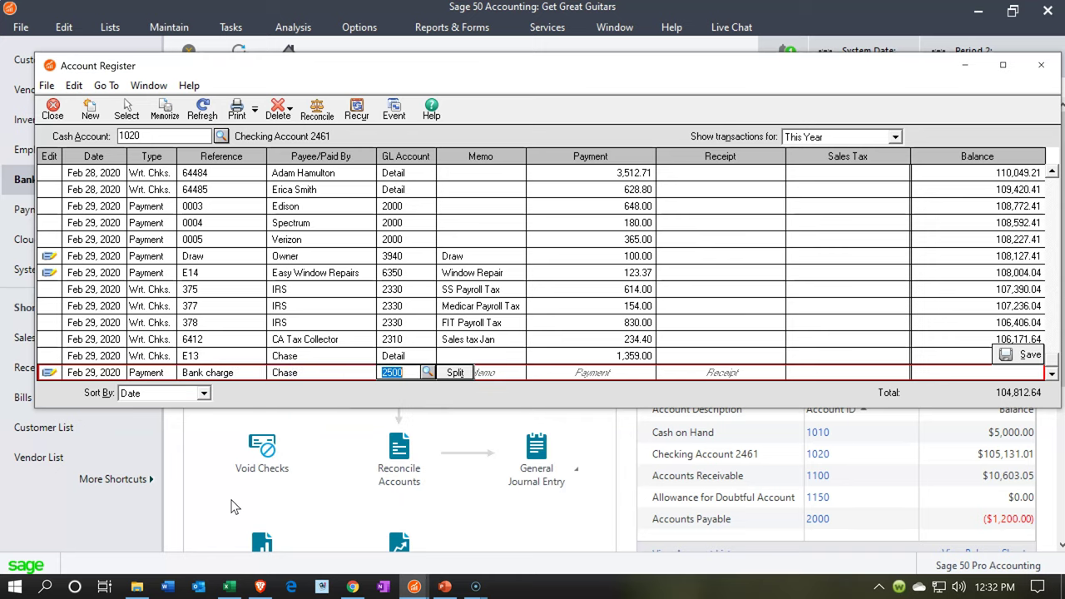
# Change the bank charge payment's GL account to 6850 Service Charge Expense
pyautogui.click(423, 356)
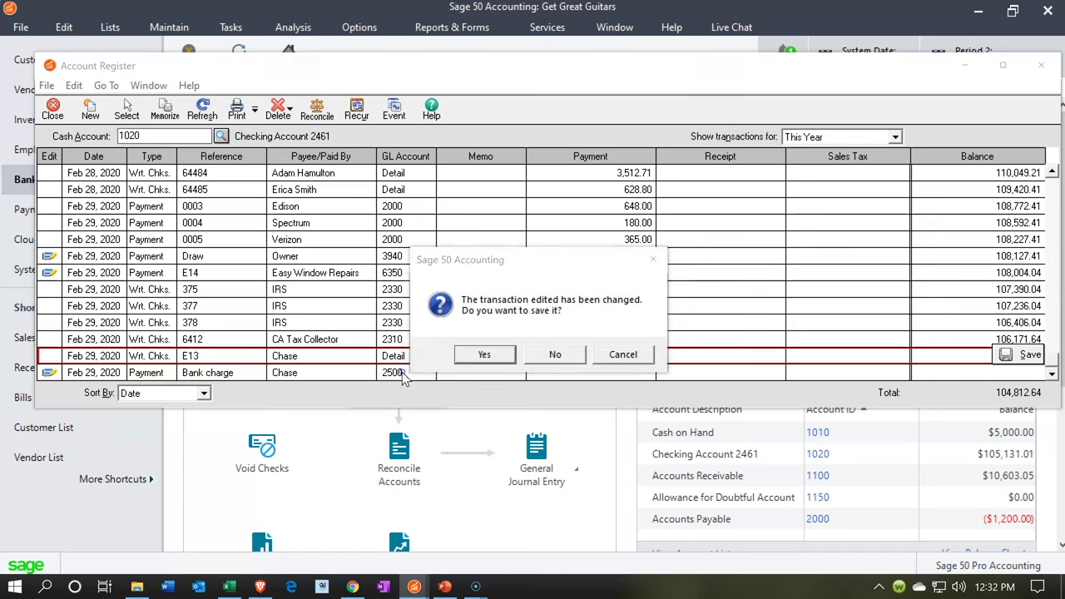
pyautogui.click(653, 259)
pyautogui.click(428, 372)
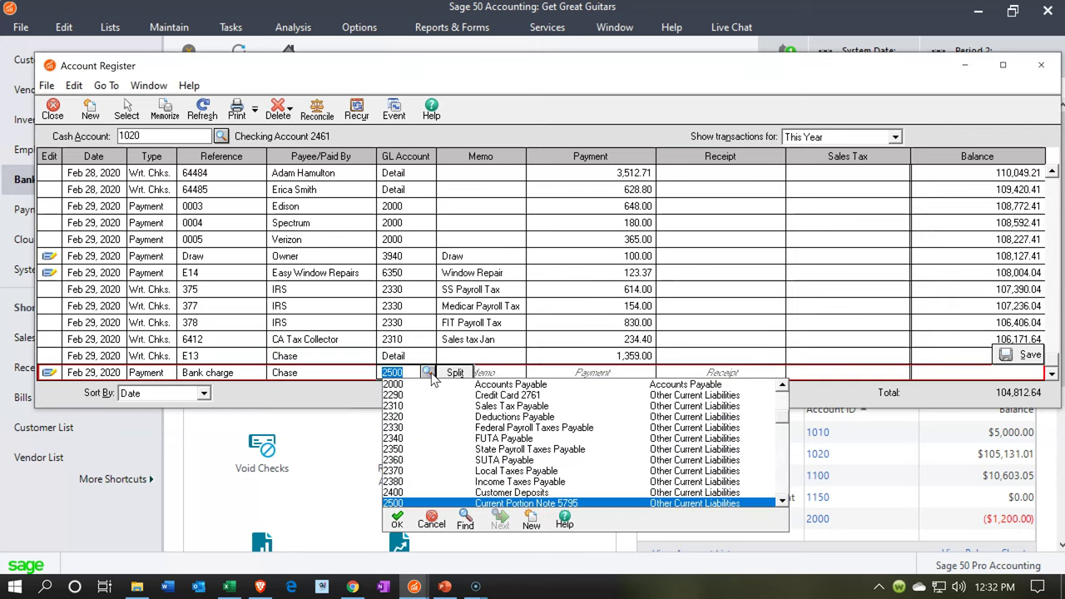
pyautogui.scroll(-1, 449, 426)
pyautogui.scroll(-1, 449, 427)
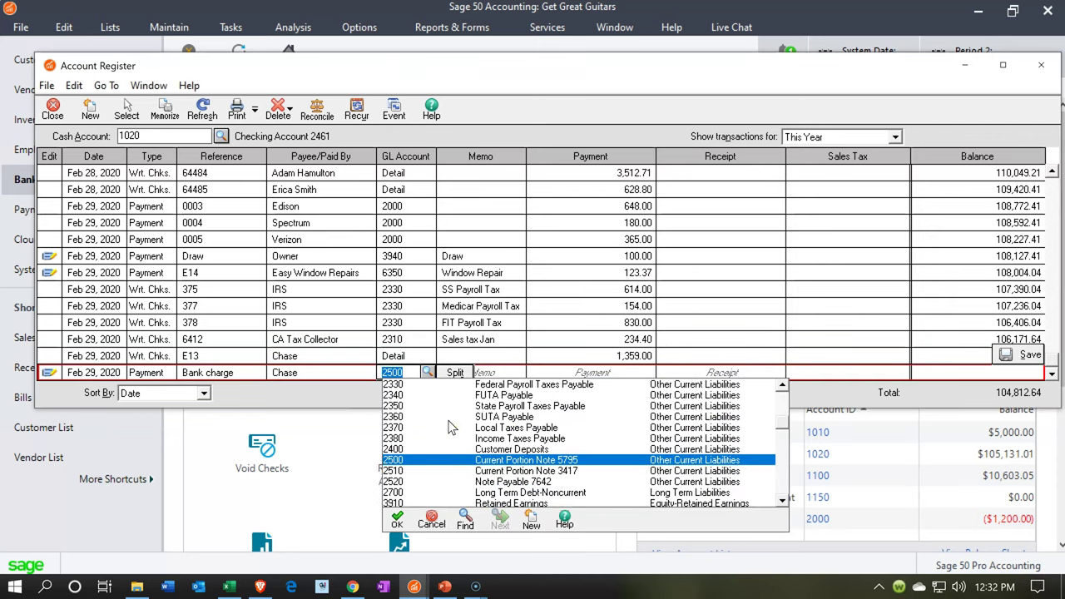
pyautogui.scroll(-5, 449, 428)
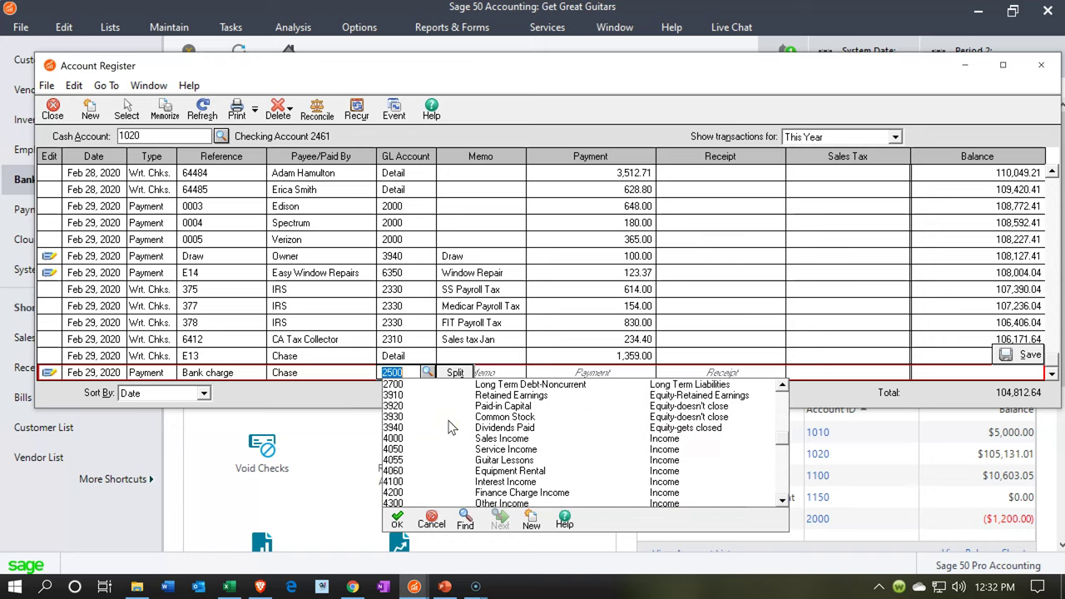
pyautogui.scroll(-1, 449, 428)
pyautogui.scroll(-4, 449, 427)
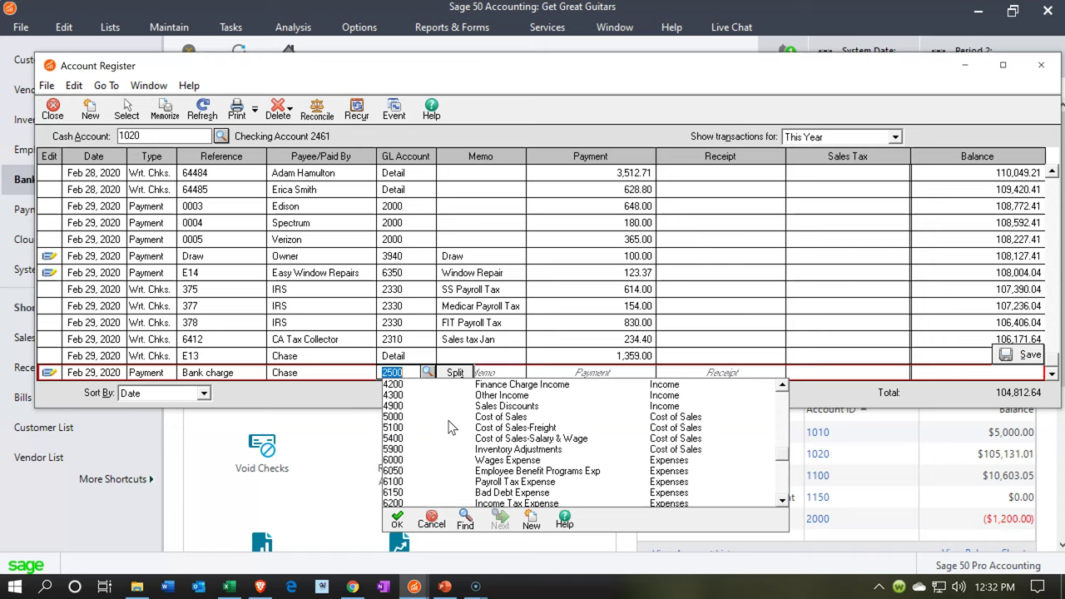
pyautogui.scroll(-4, 449, 427)
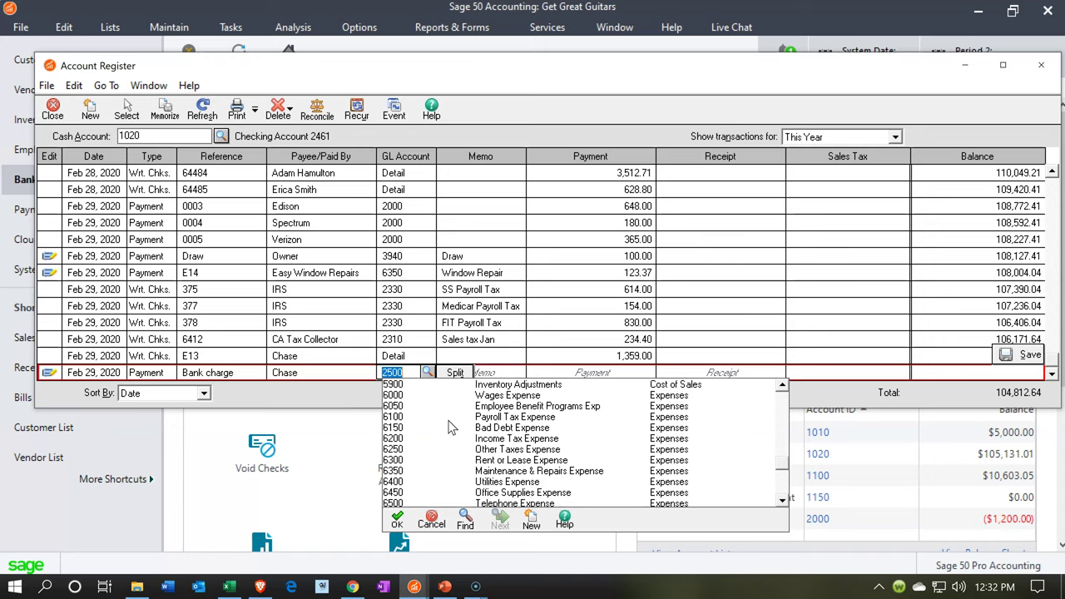
pyautogui.scroll(-3, 450, 427)
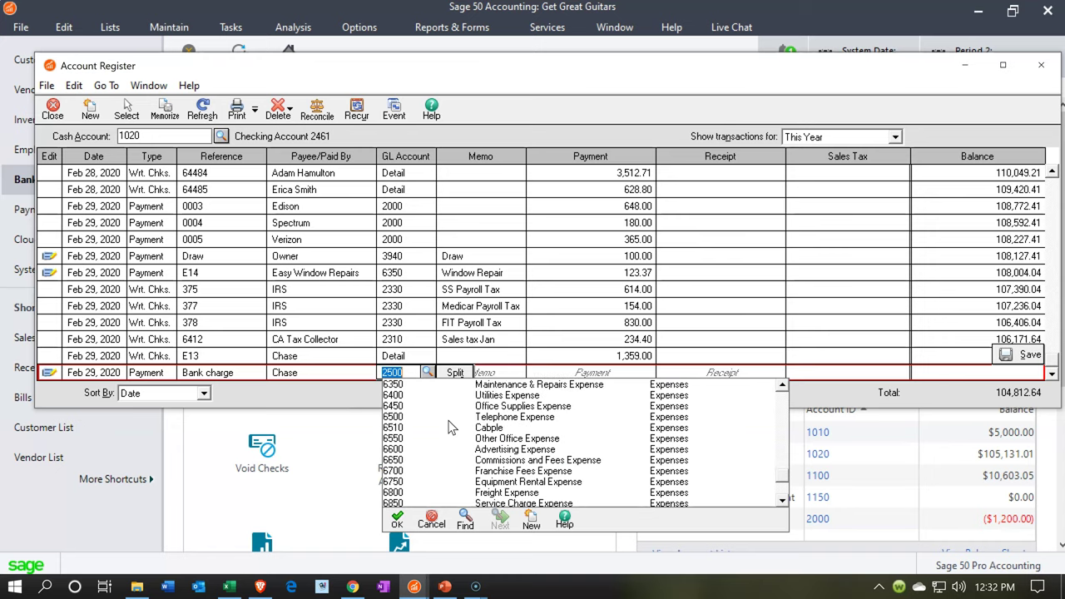
pyautogui.scroll(-1, 449, 427)
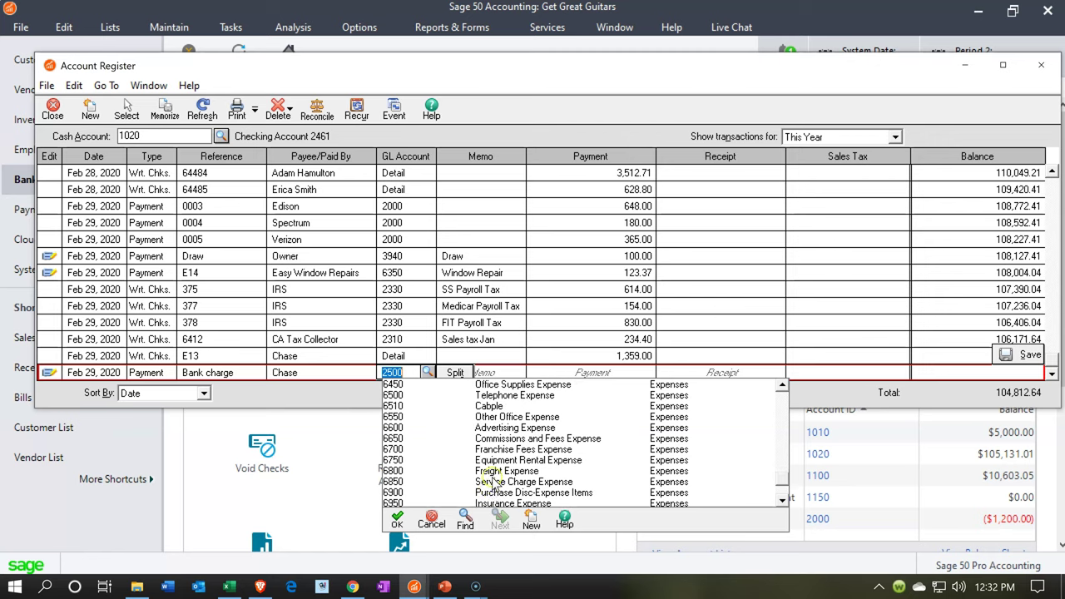
pyautogui.doubleClick(494, 481)
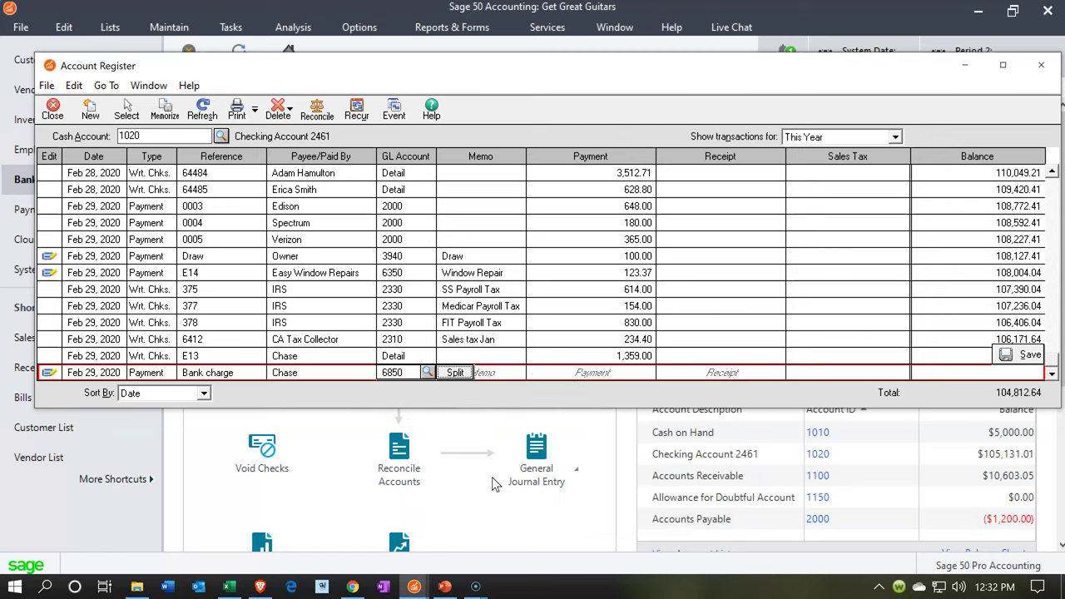
# Enter Bank charge as the Chase payment's memo and 20 as its payment amount
pyautogui.press('Tab')
pyautogui.write('Bank ')
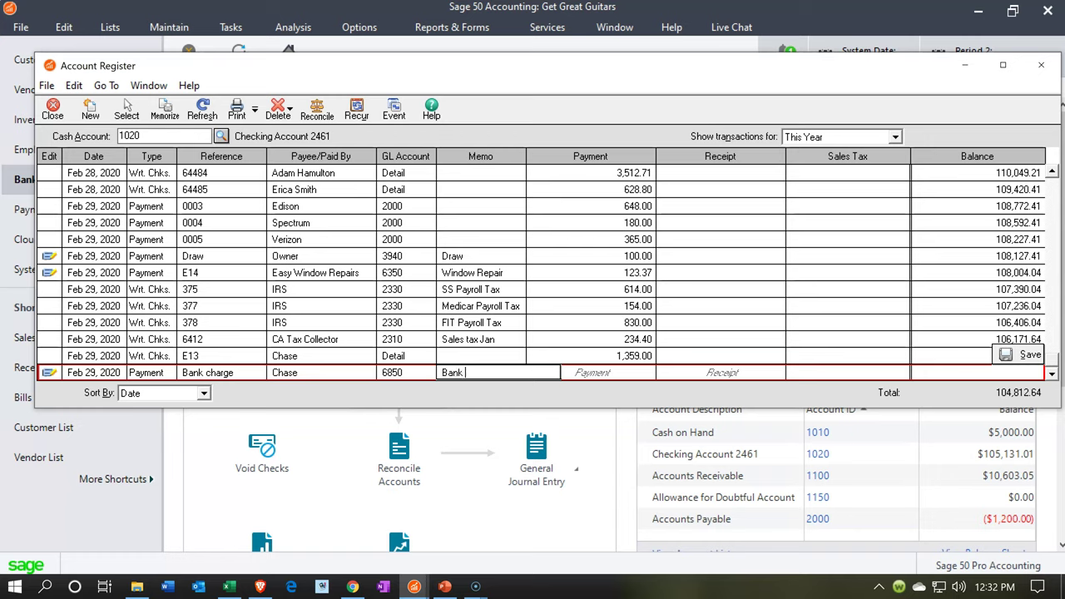
pyautogui.write('charge')
pyautogui.press('Tab')
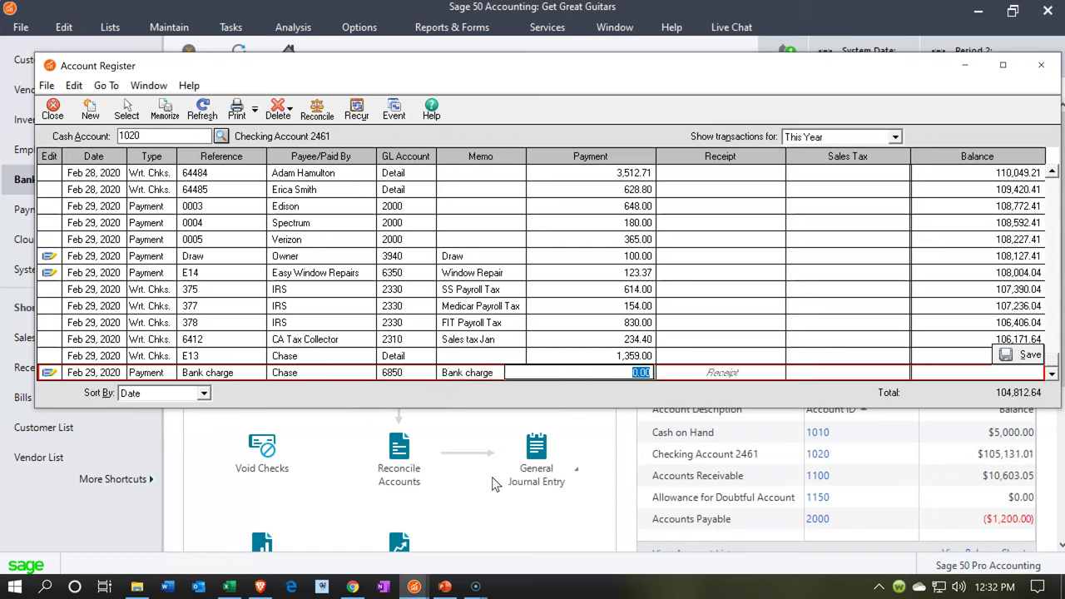
pyautogui.write('20')
pyautogui.press('Tab')
pyautogui.click(396, 524)
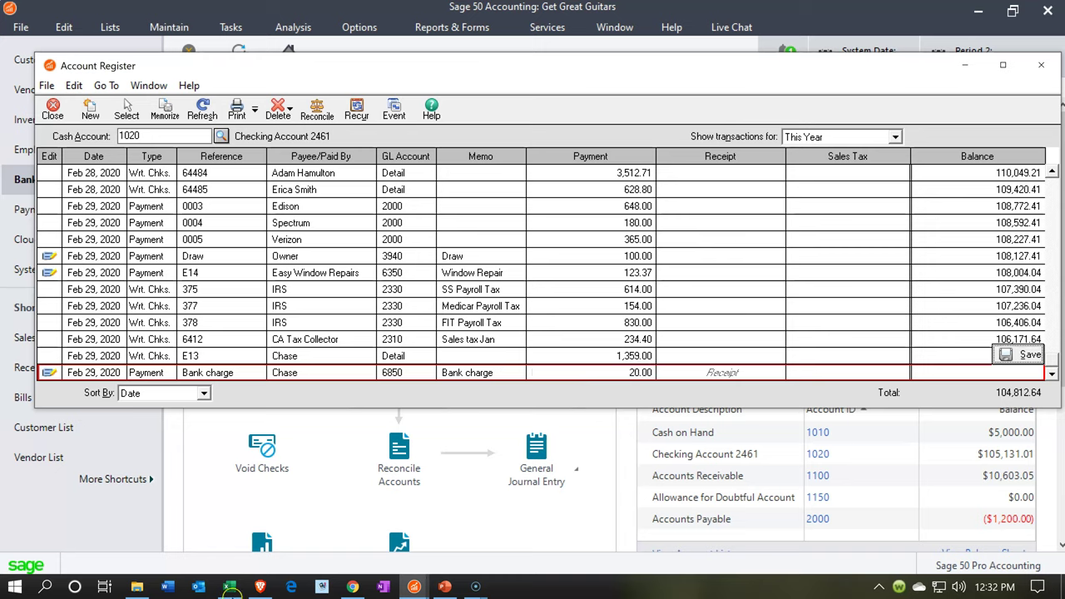
# Recheck the bank service charges on the Excel statement, then save the Chase bank charge payment in Sage 50 and close the account register
pyautogui.click(229, 587)
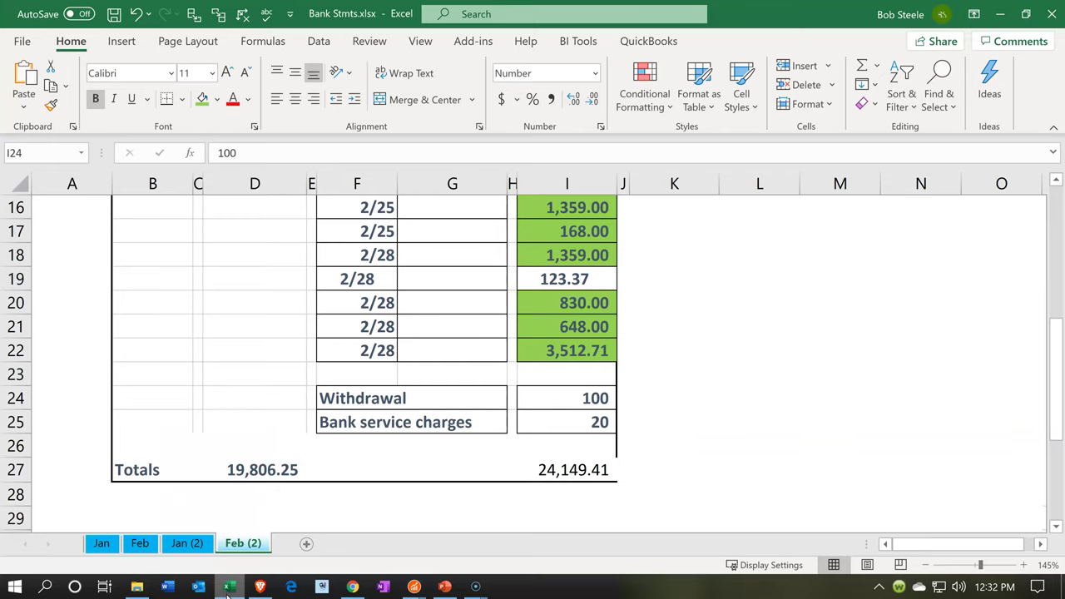
pyautogui.click(229, 587)
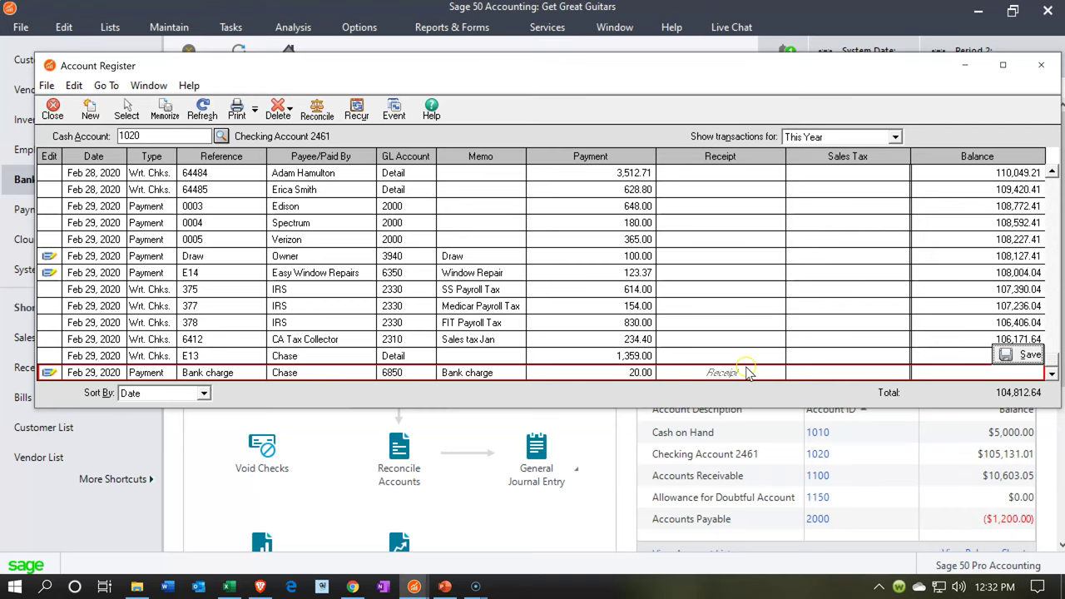
pyautogui.click(1025, 366)
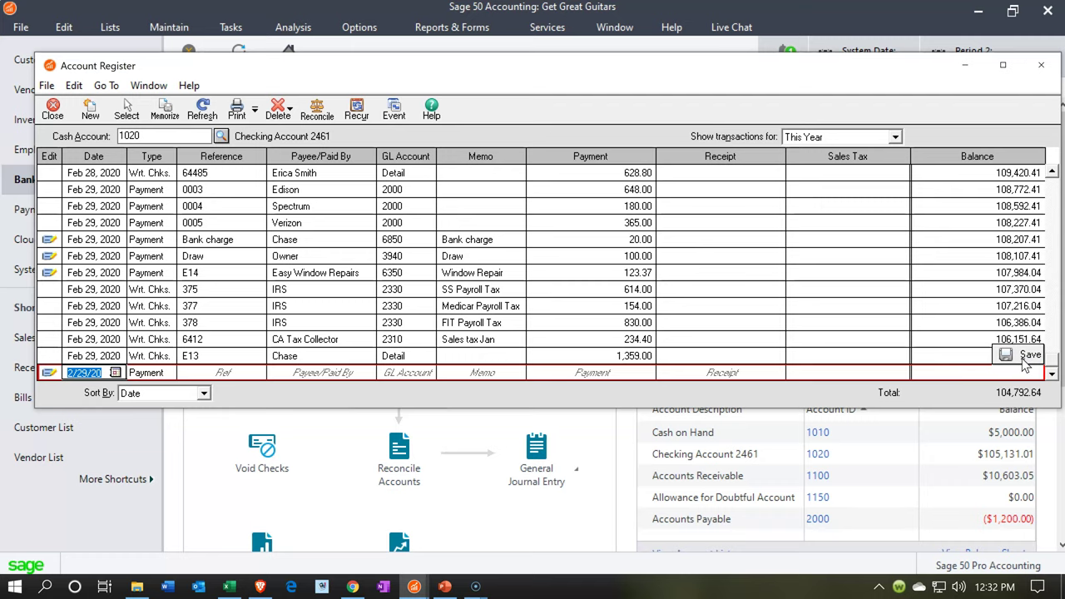
pyautogui.click(1041, 66)
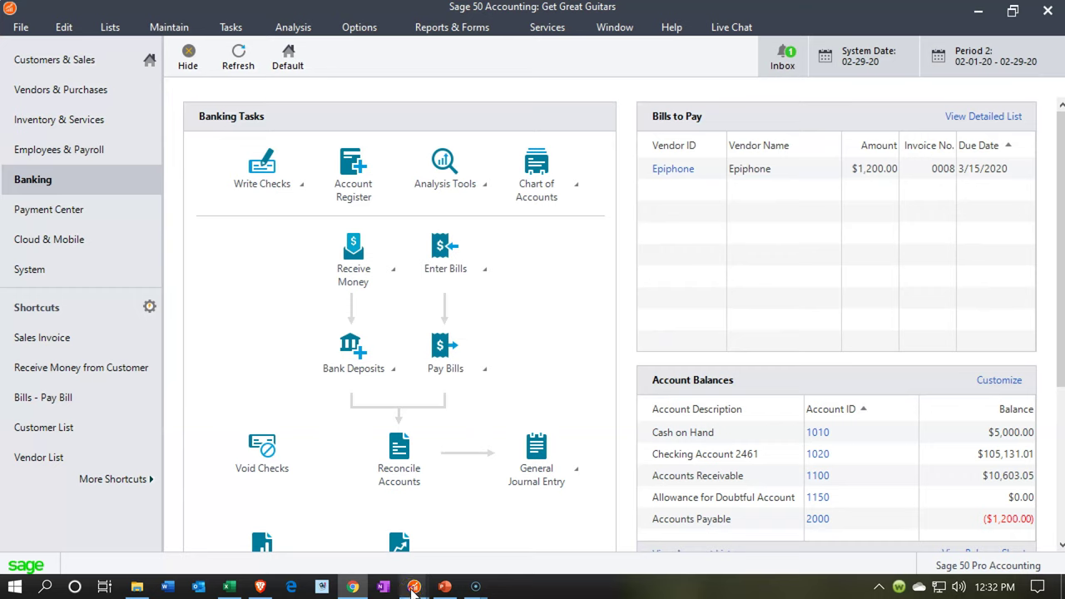
# In the account reconciliation, mark the Easy Window Repairs payment E14 as cleared after checking its amount on the Excel statement
pyautogui.moveTo(414, 587)
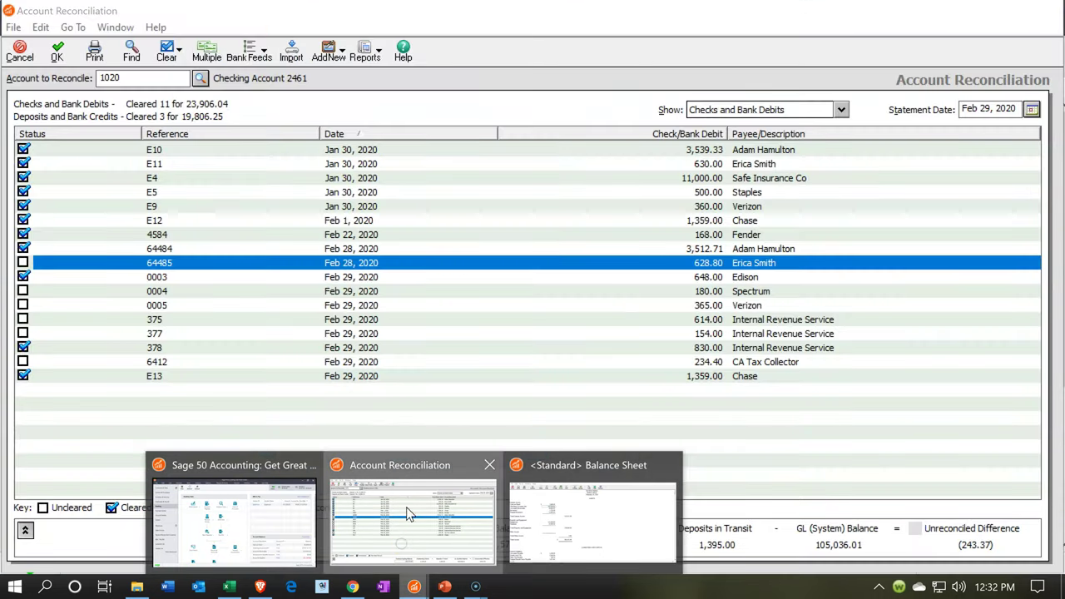
pyautogui.click(409, 493)
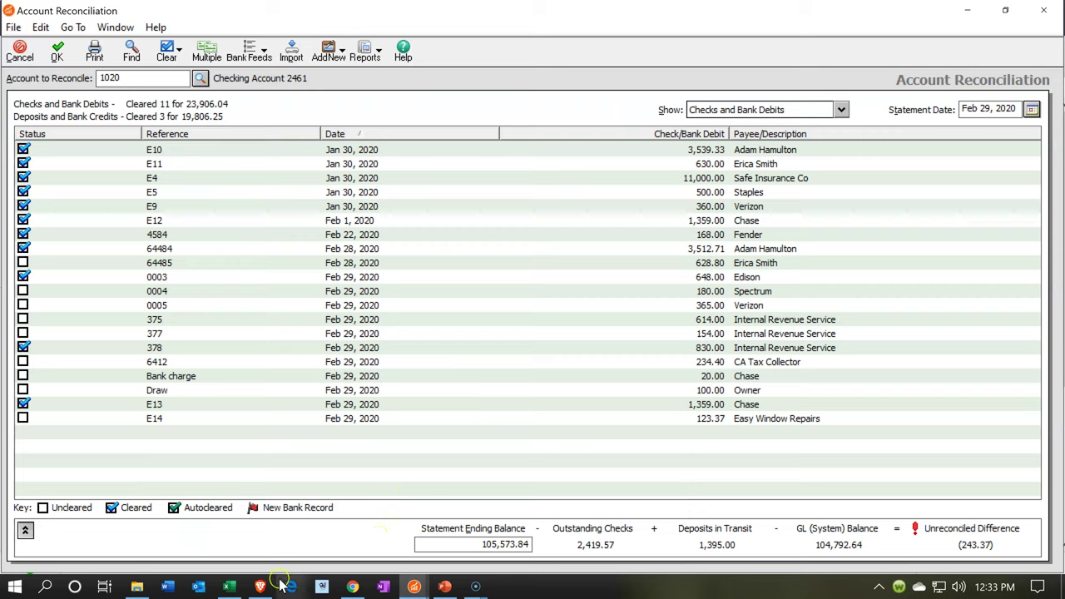
pyautogui.click(241, 585)
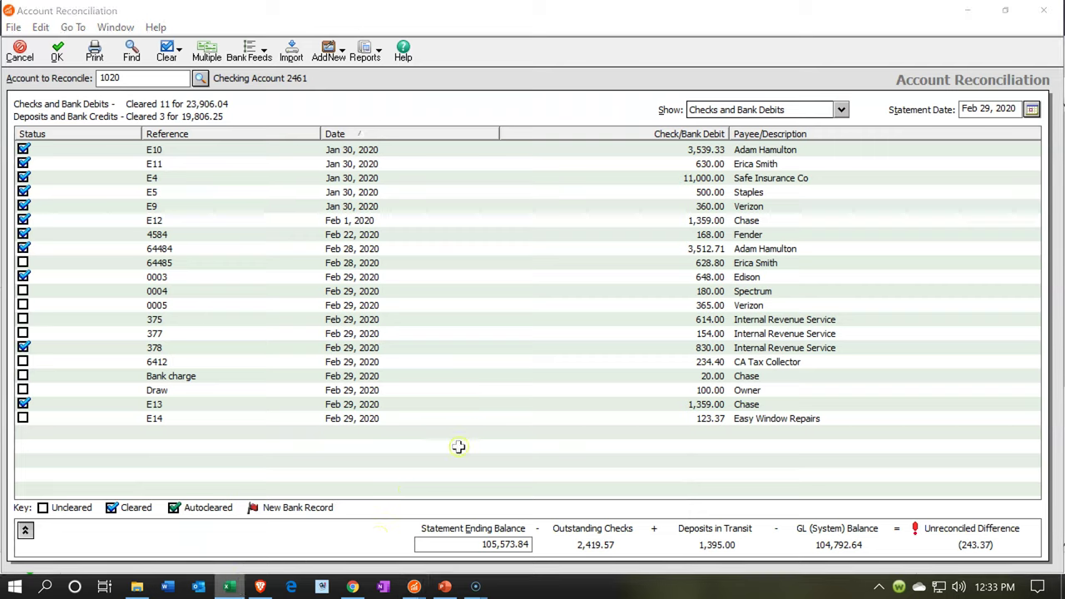
pyautogui.click(561, 281)
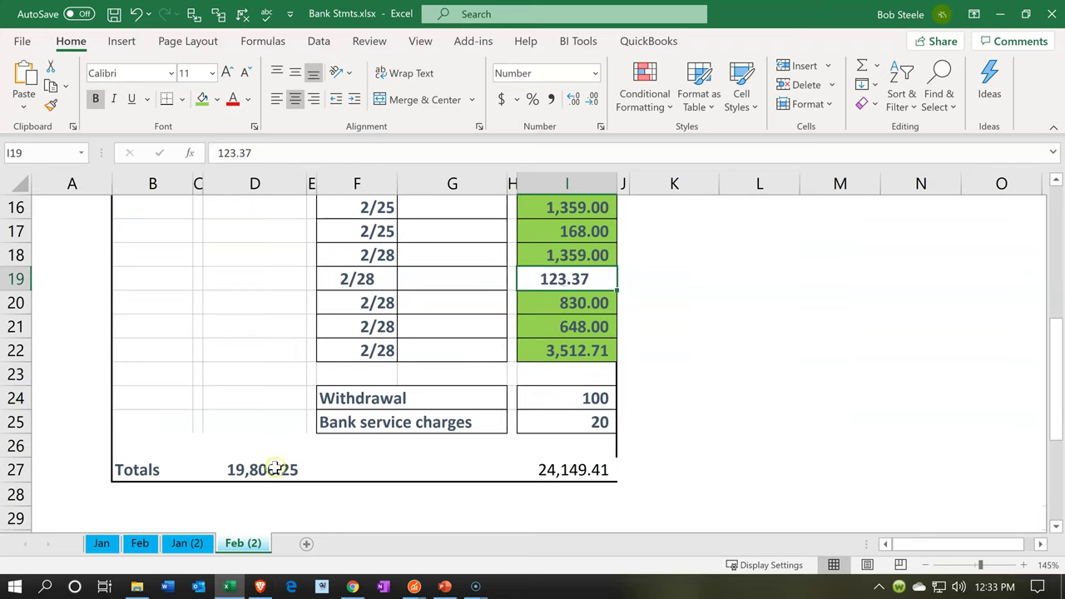
pyautogui.click(230, 588)
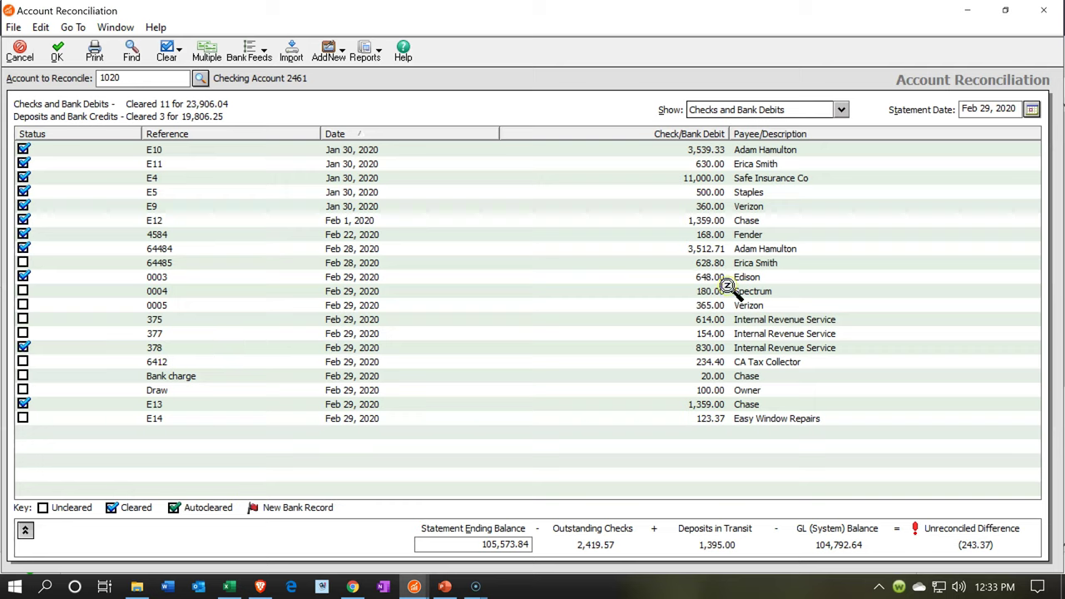
pyautogui.click(23, 418)
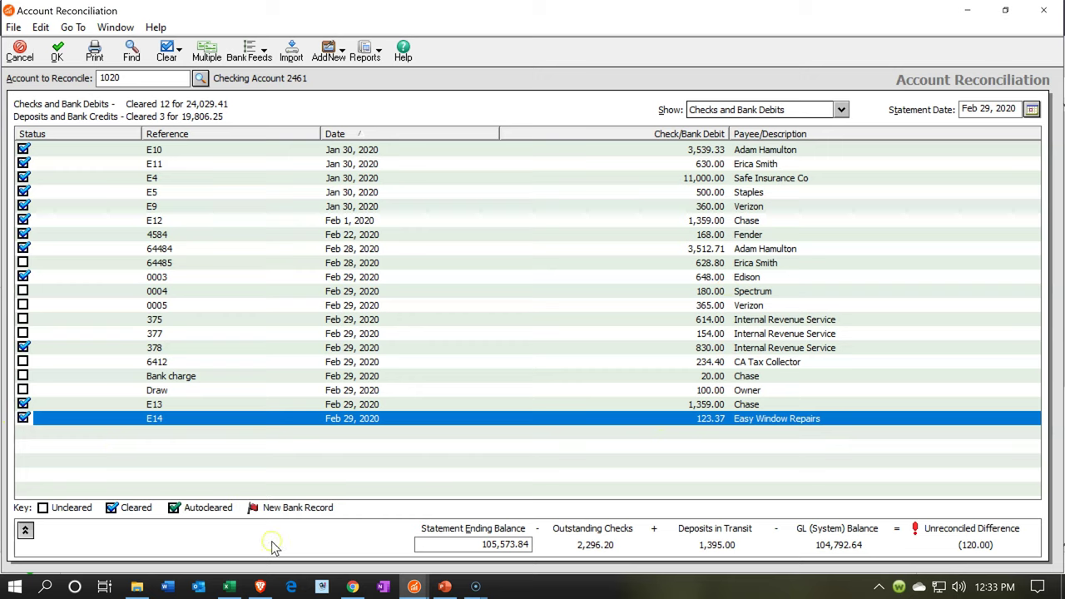
# In the Excel bank statement, fill the 123.37 withdrawal cell with green to mark it as matched
pyautogui.click(230, 586)
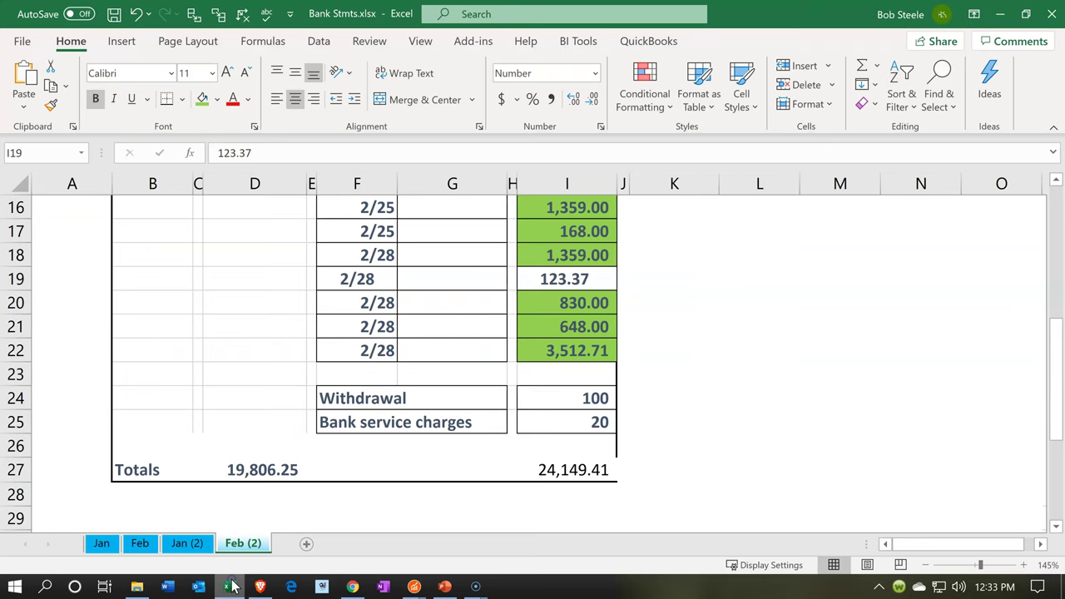
pyautogui.click(552, 277)
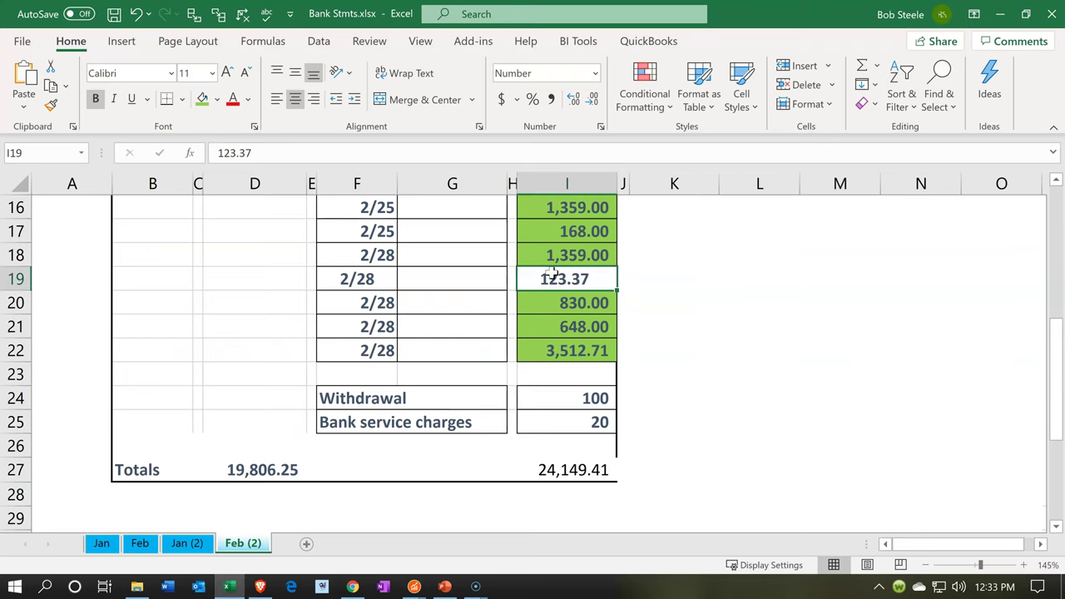
pyautogui.rightClick(552, 277)
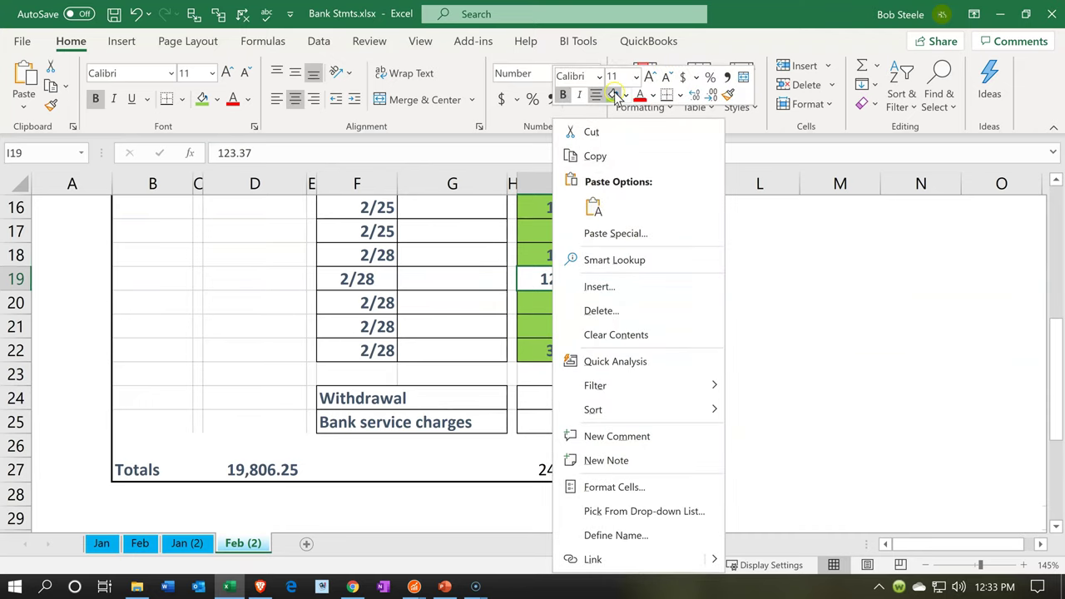
pyautogui.click(541, 278)
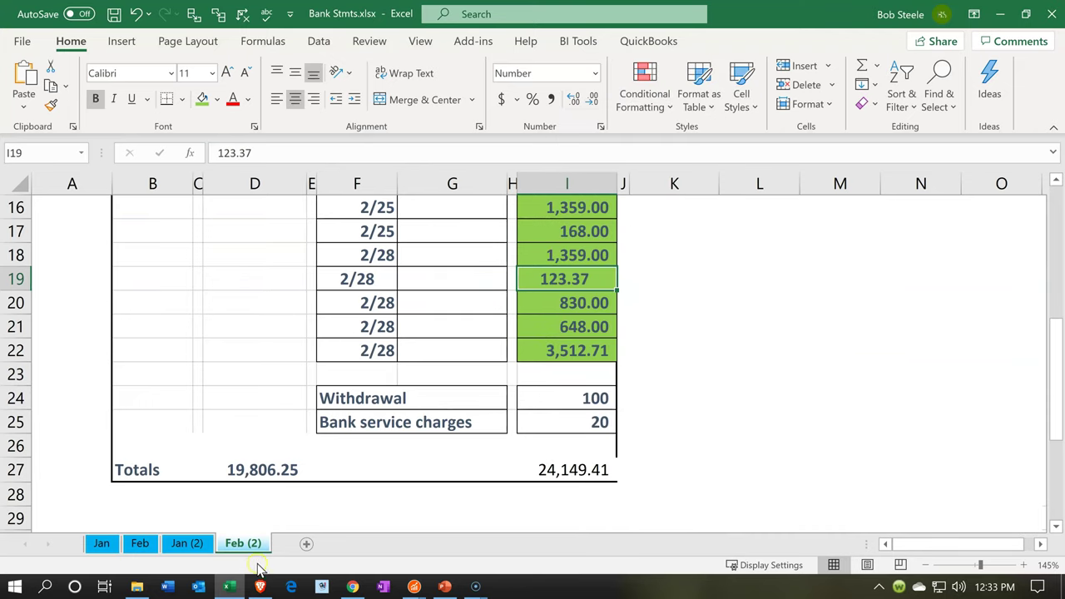
# Return to the Sage 50 account reconciliation and mark the Bank charge and Draw payments as cleared
pyautogui.hotkey('alt', 'Tab')
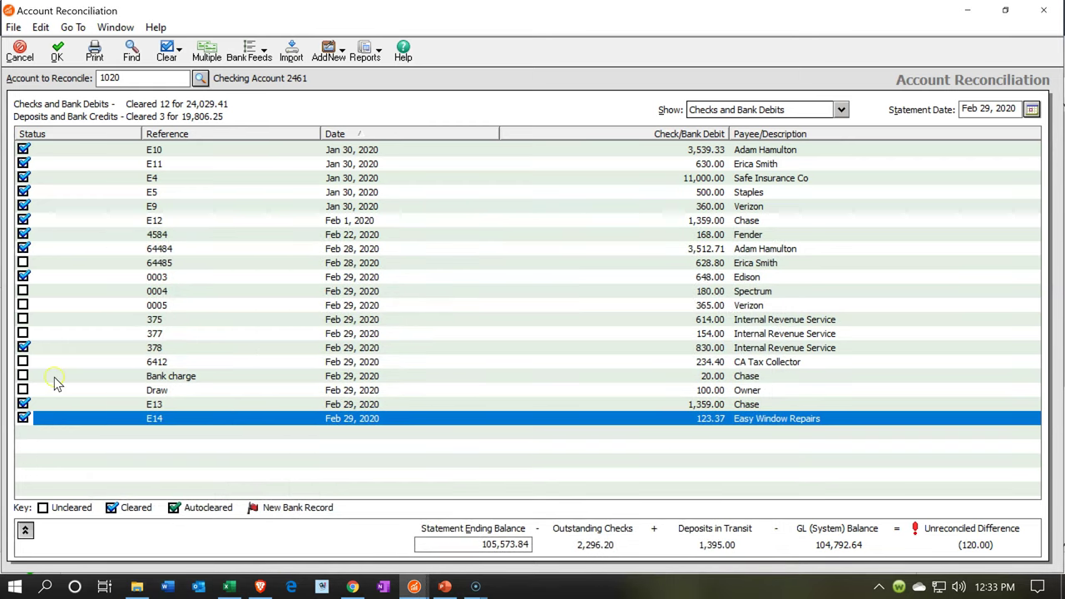
pyautogui.click(23, 376)
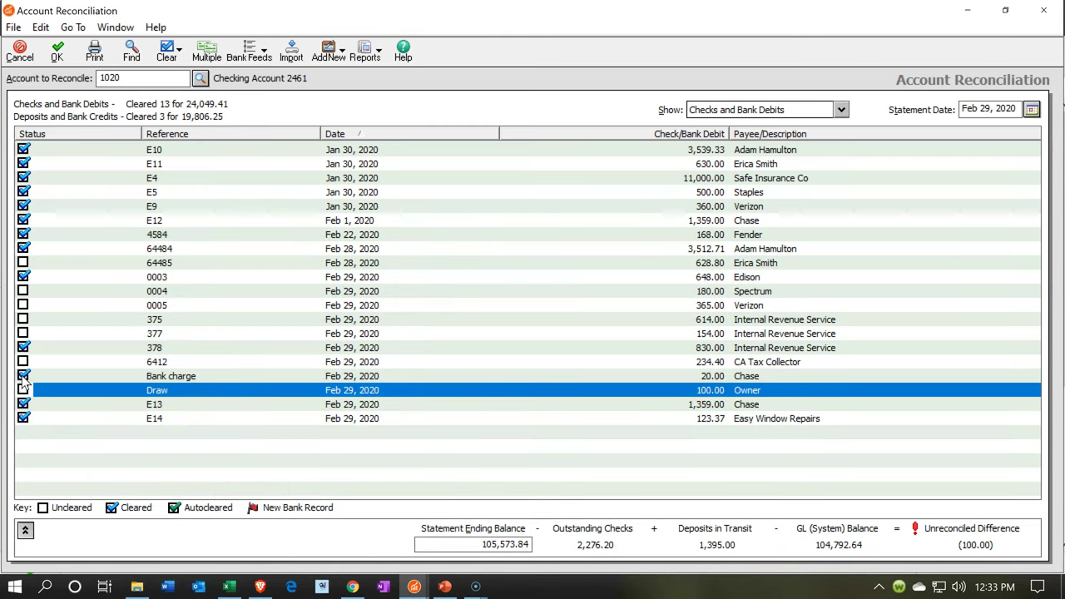
pyautogui.click(23, 390)
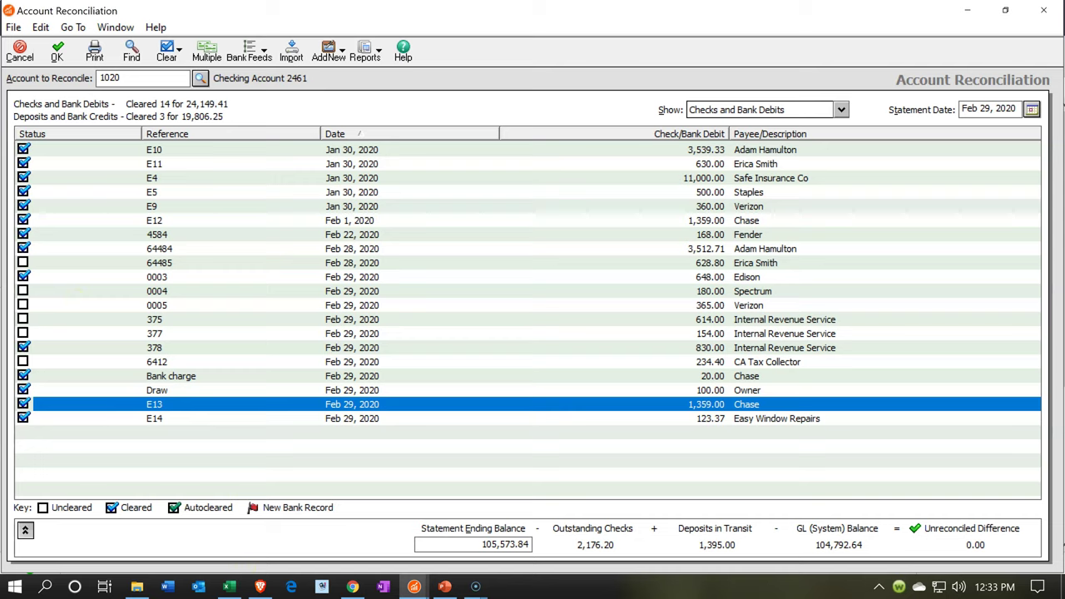
# In the Excel bank statement, fill the Withdrawal and Bank service charges amounts in I24:I25 with green
pyautogui.click(229, 587)
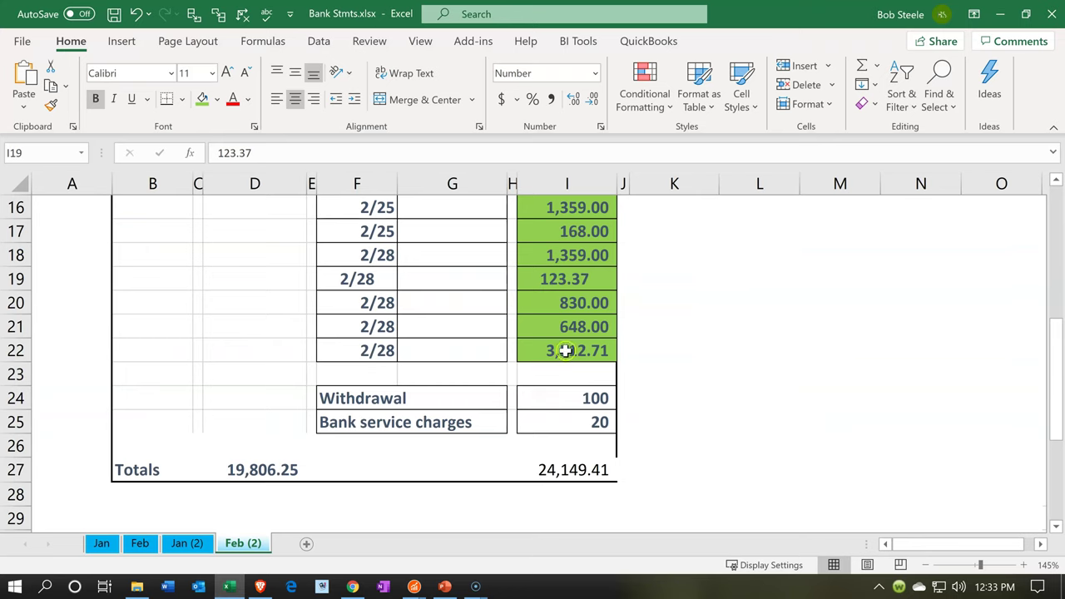
pyautogui.click(565, 350)
pyautogui.moveTo(552, 399); pyautogui.dragTo(560, 423)
pyautogui.rightClick(559, 423)
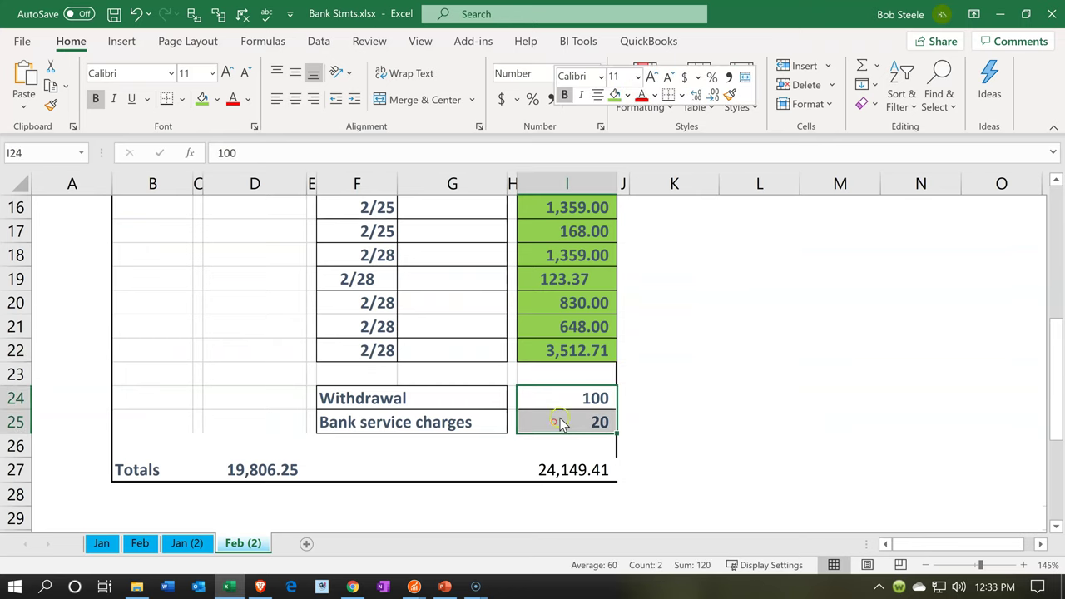
pyautogui.click(615, 98)
pyautogui.click(513, 281)
# Review the highlighted deposits and withdrawals on the statement, then return to Sage 50 and accept the account reconciliation
pyautogui.scroll(3, 516, 284)
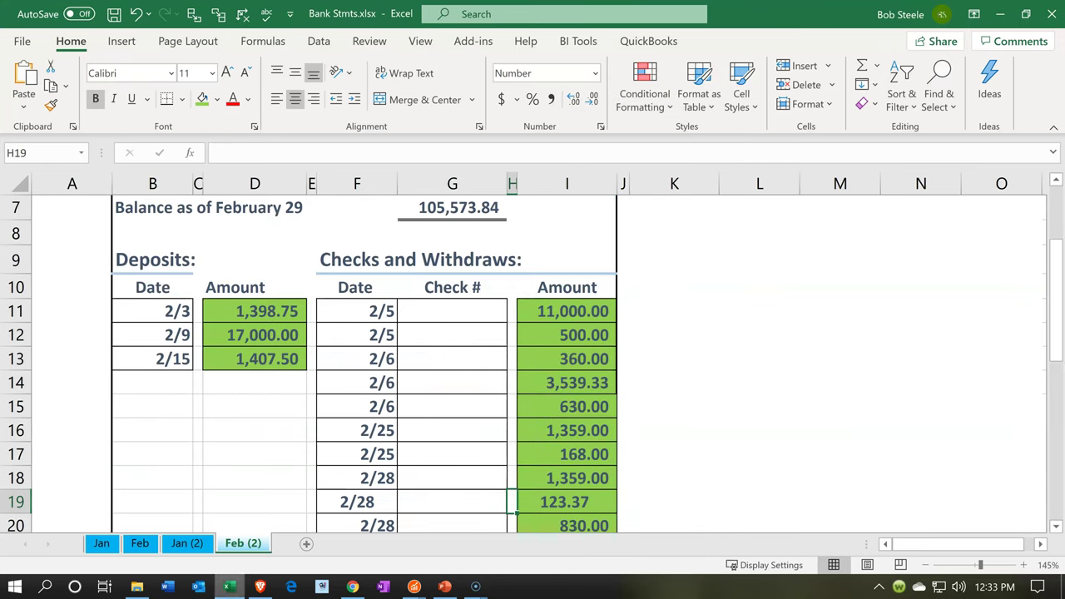
pyautogui.click(225, 588)
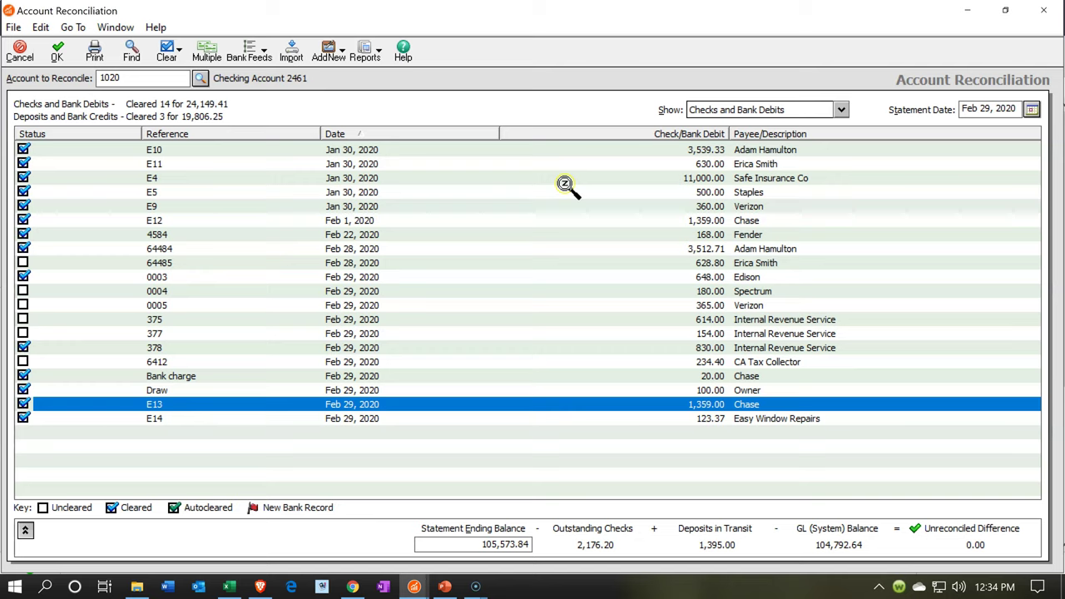
pyautogui.click(56, 51)
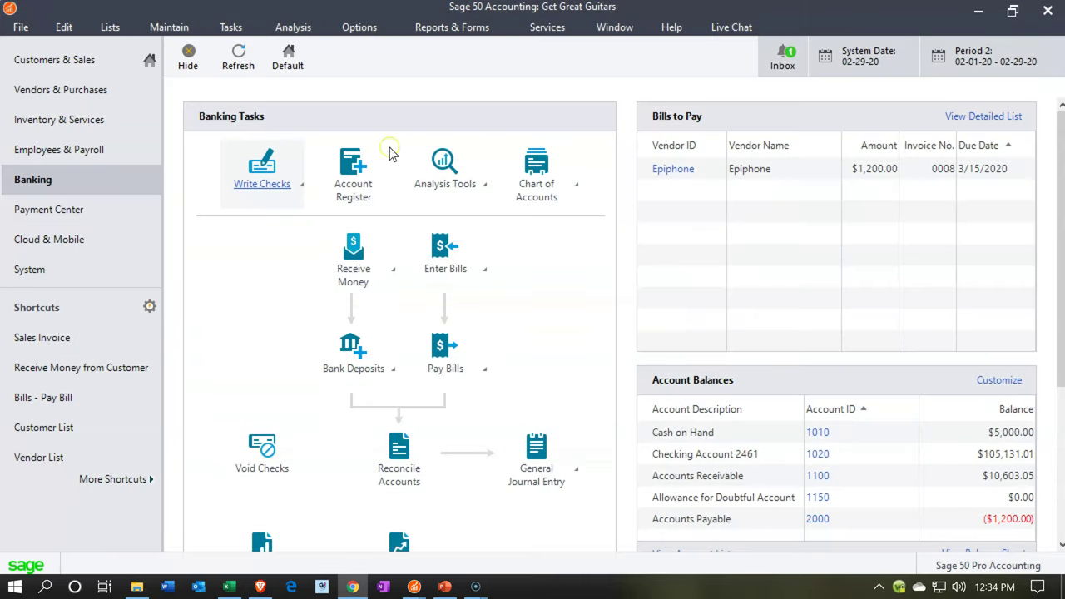
# Open the Account Reconciliation report from the Account Reconciliation report category
pyautogui.click(450, 30)
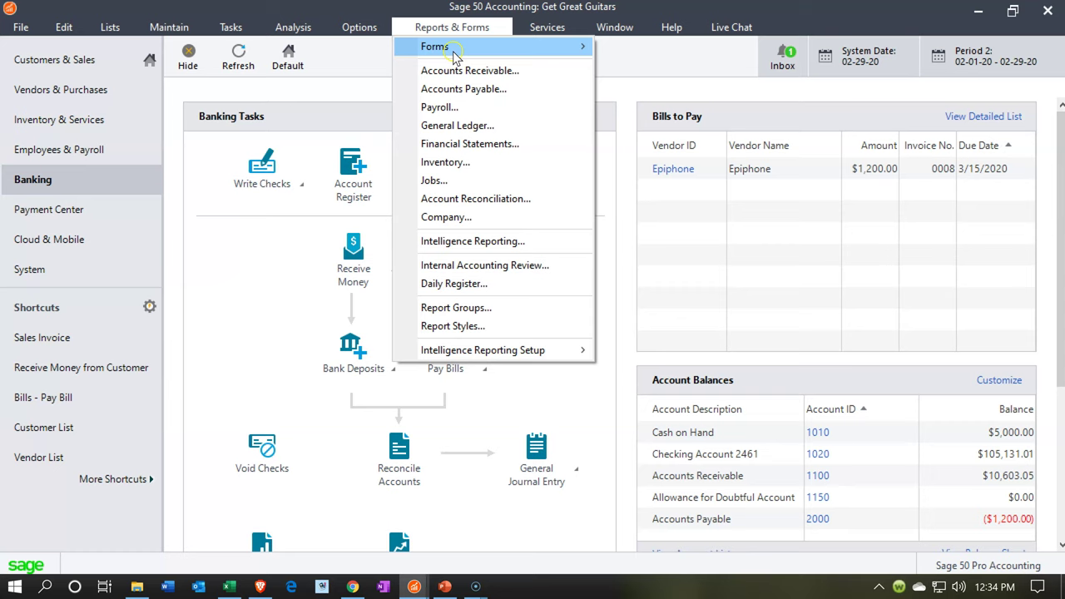
pyautogui.click(446, 144)
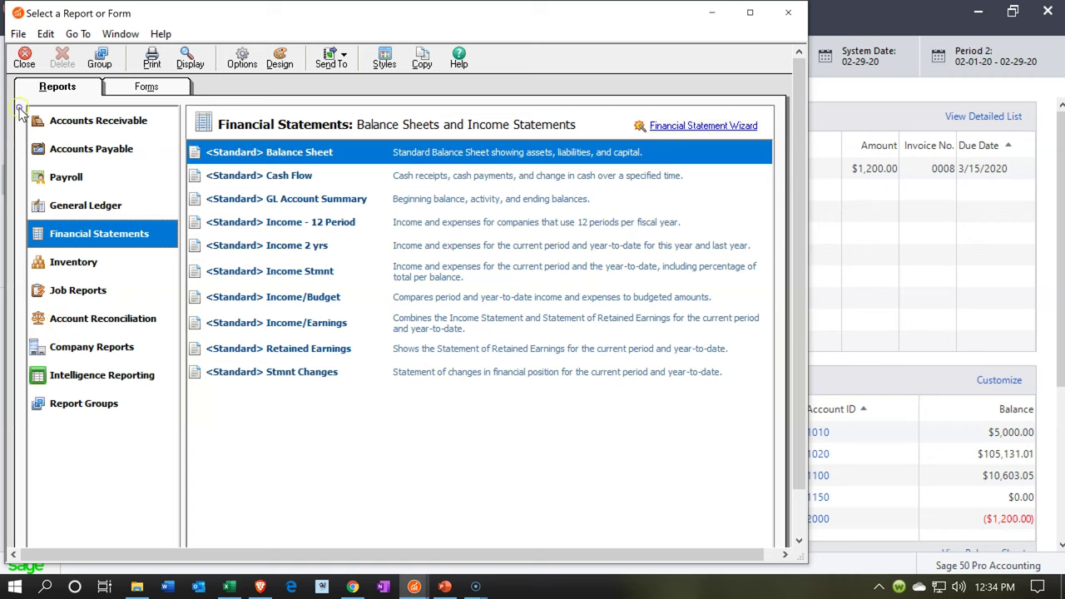
pyautogui.click(58, 328)
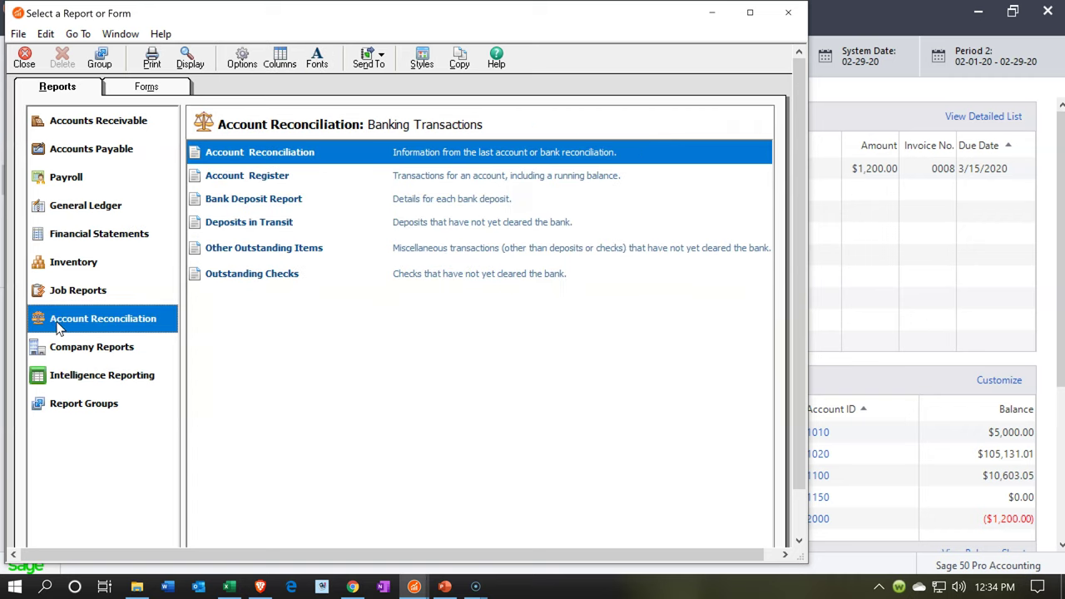
pyautogui.click(231, 155)
pyautogui.doubleClick(231, 155)
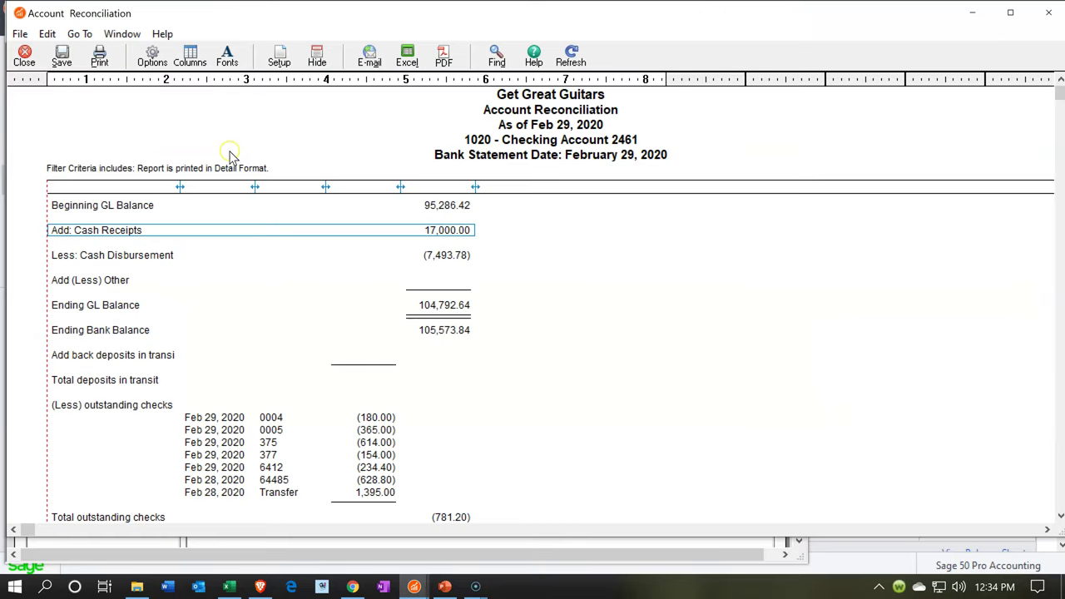
# Set the report's as-of date to Period 2, (2/29/20), keep GL account 1020, and display the report
pyautogui.click(49, 17)
pyautogui.click(153, 54)
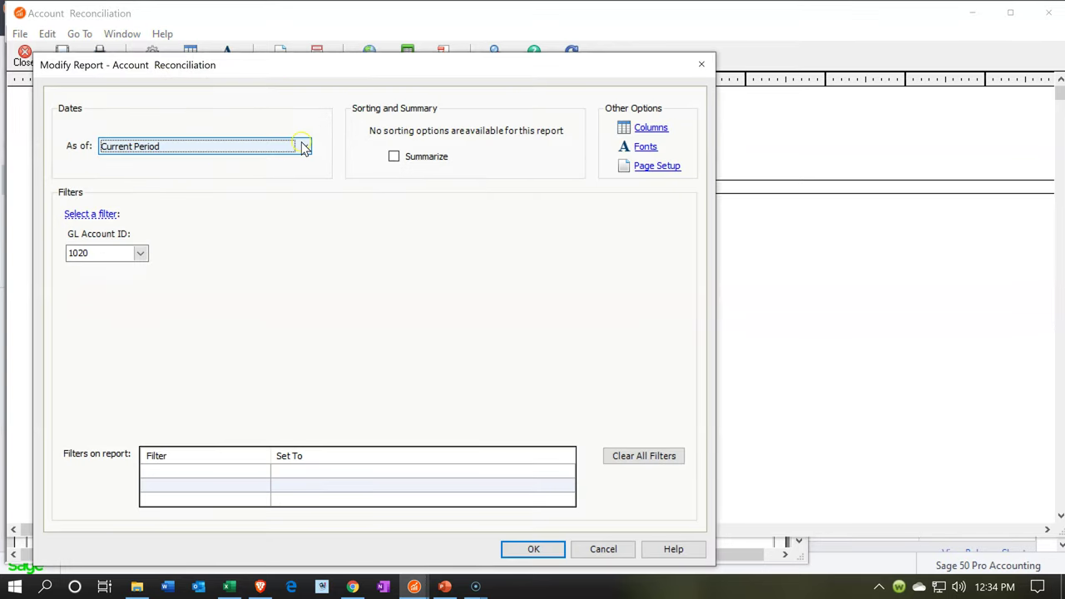
pyautogui.click(302, 145)
pyautogui.click(246, 183)
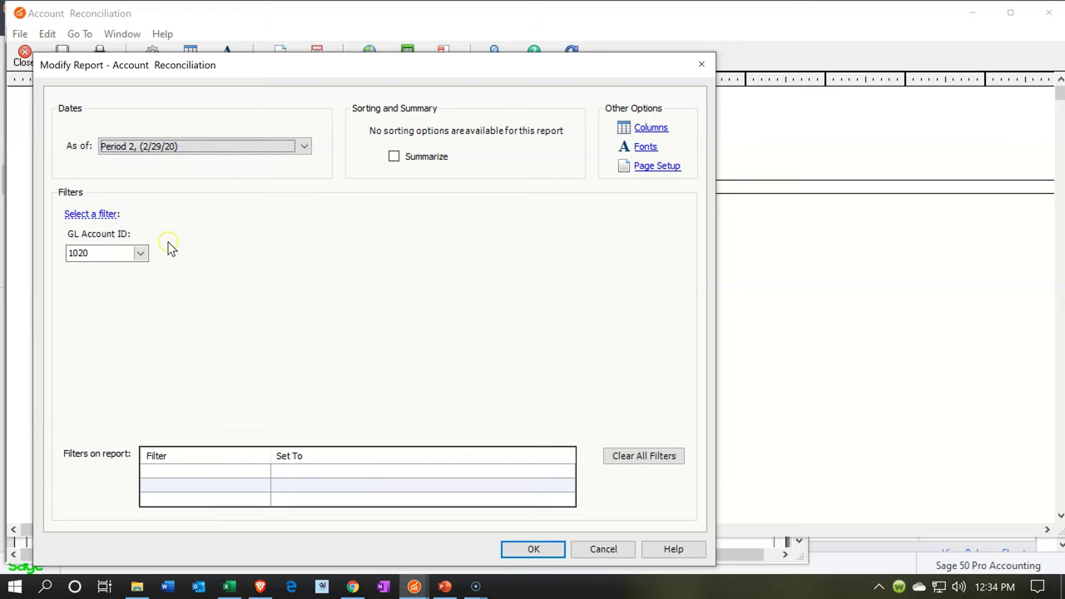
pyautogui.click(140, 253)
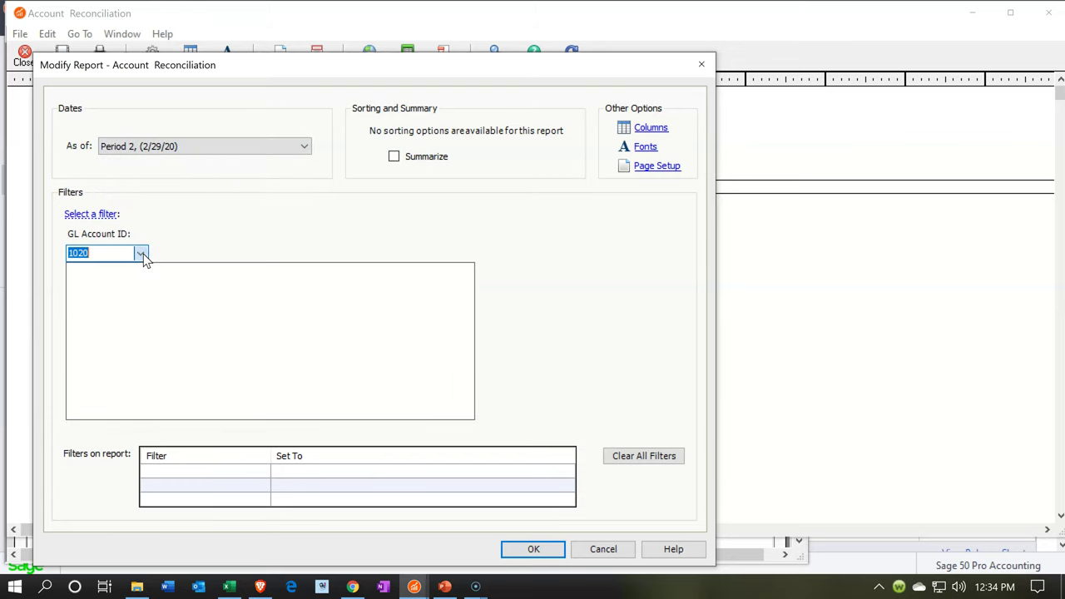
pyautogui.click(147, 282)
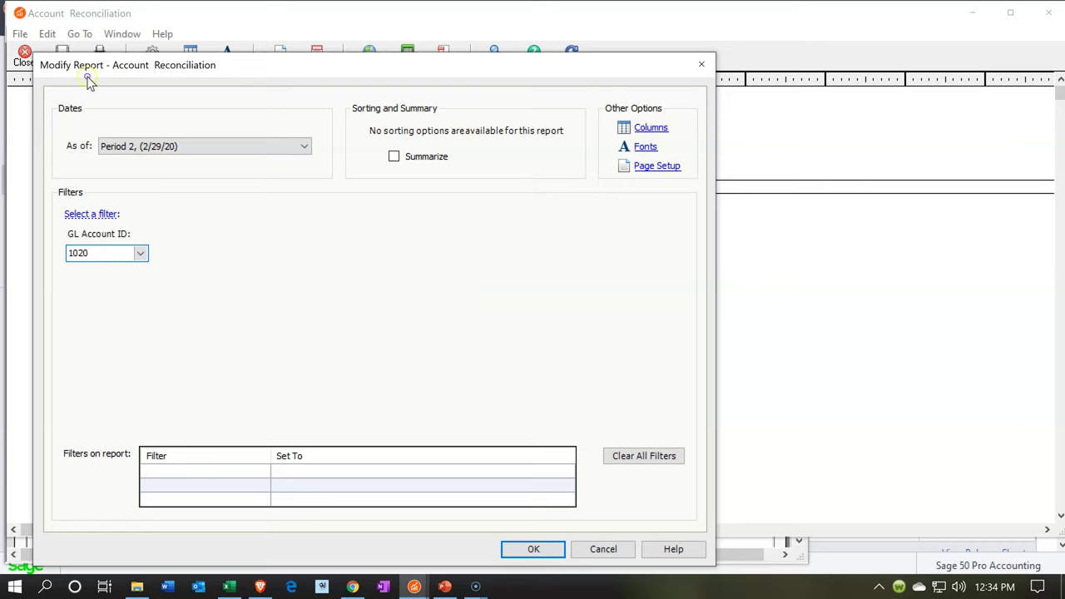
pyautogui.click(522, 554)
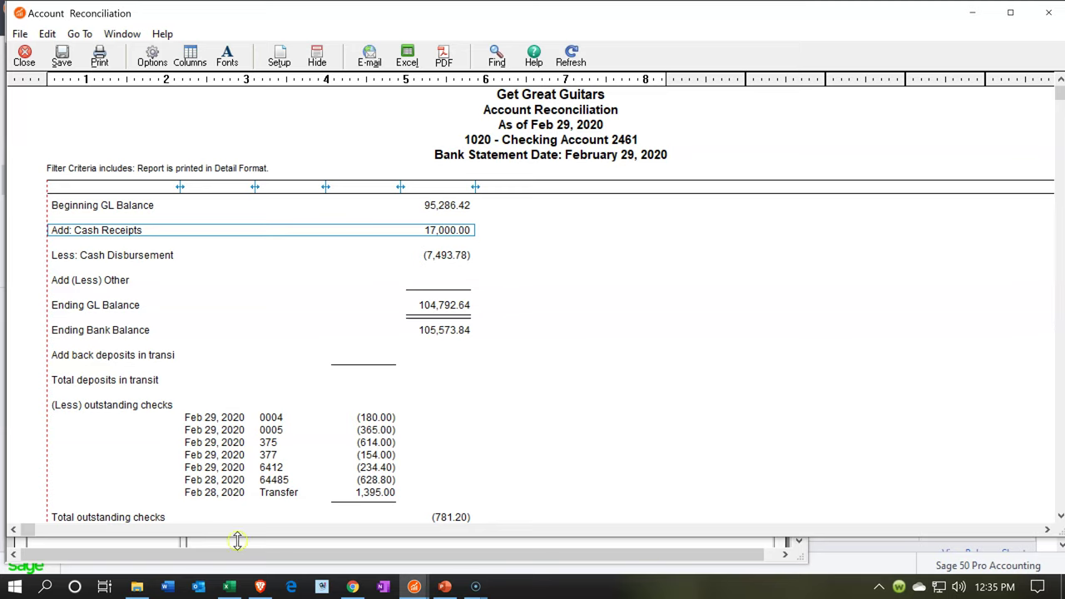
# Compare the Checking Account 2461 balance on the standard Balance Sheet with the ending GL balance on the Account Reconciliation report
pyautogui.click(414, 587)
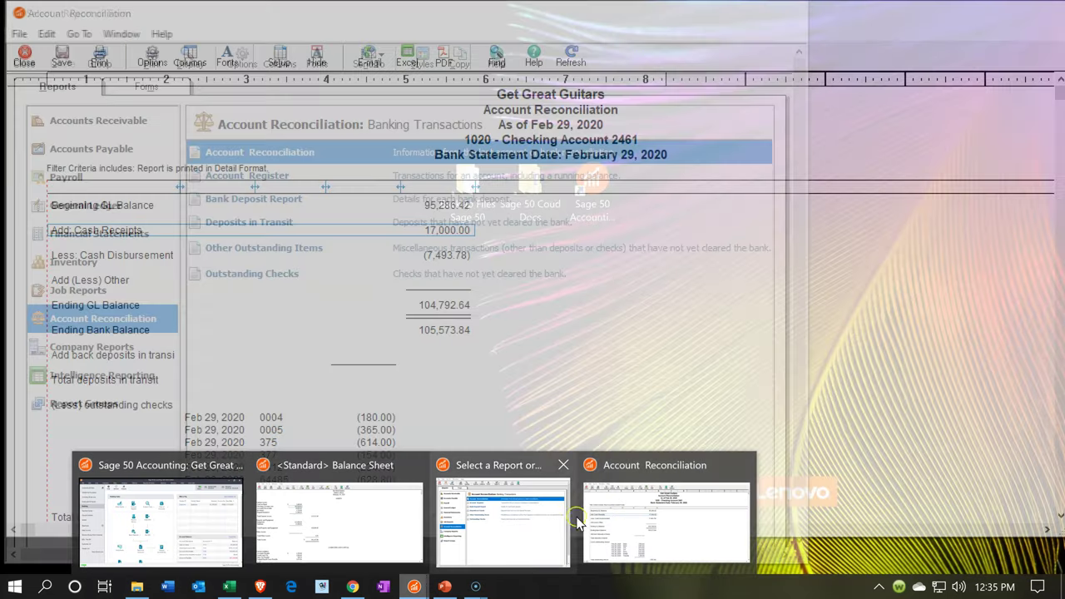
pyautogui.click(391, 518)
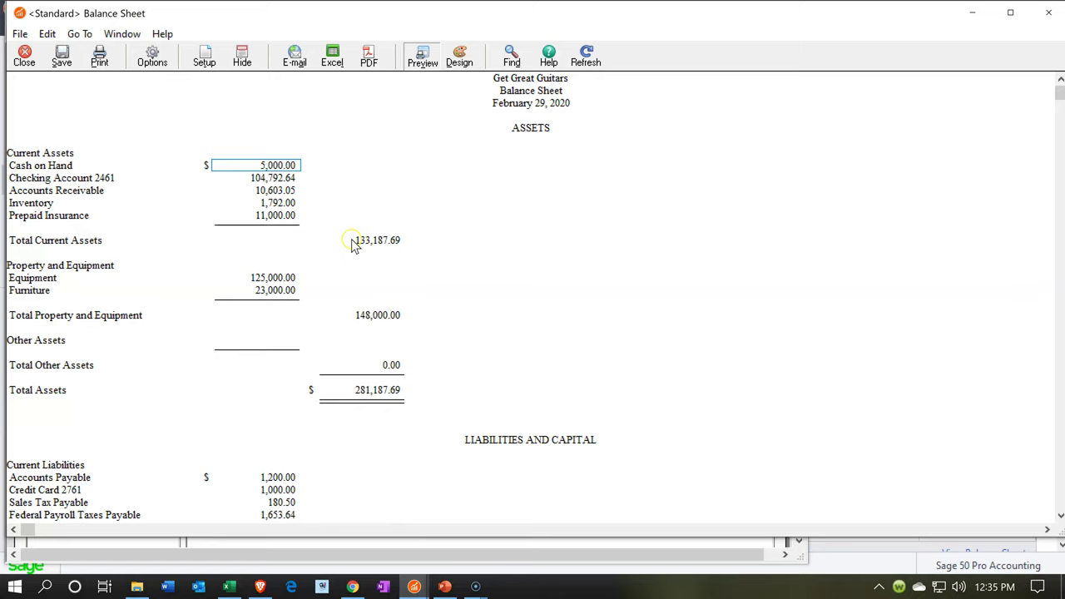
pyautogui.press('Down')
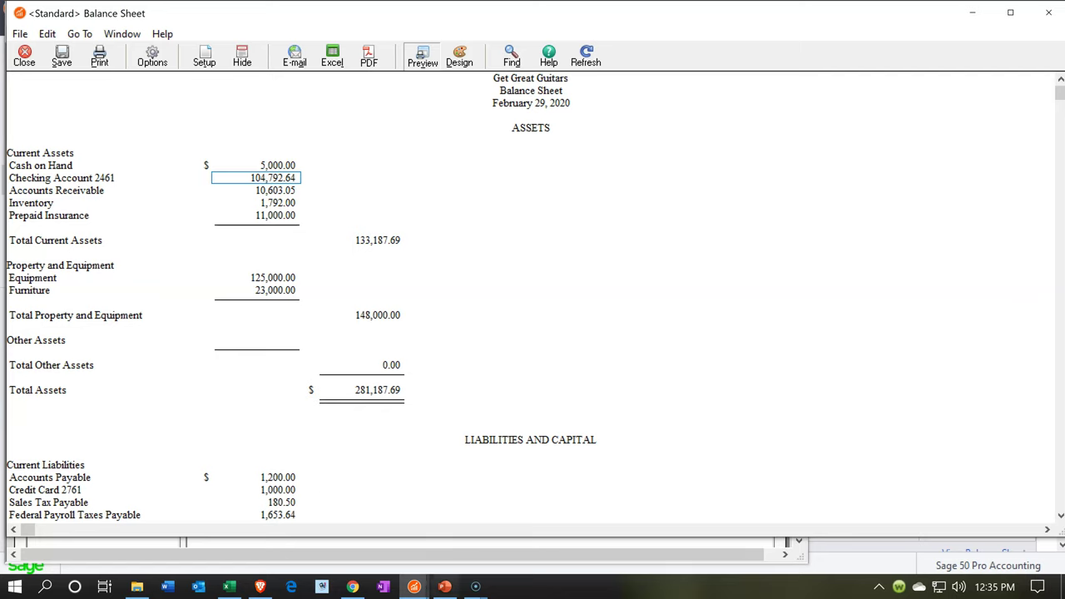
pyautogui.moveTo(420, 589)
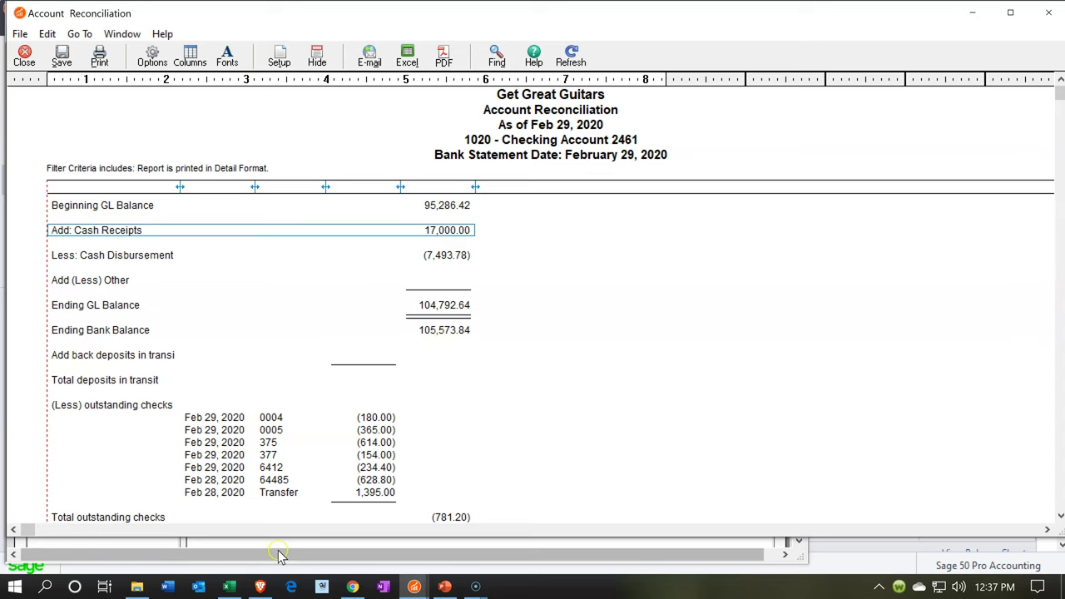
# Switch to the Bank Stmts.xlsx workbook in Excel, check the February 29 ending bank balance, and return to the Sage 50 Account Reconciliation report
pyautogui.click(228, 588)
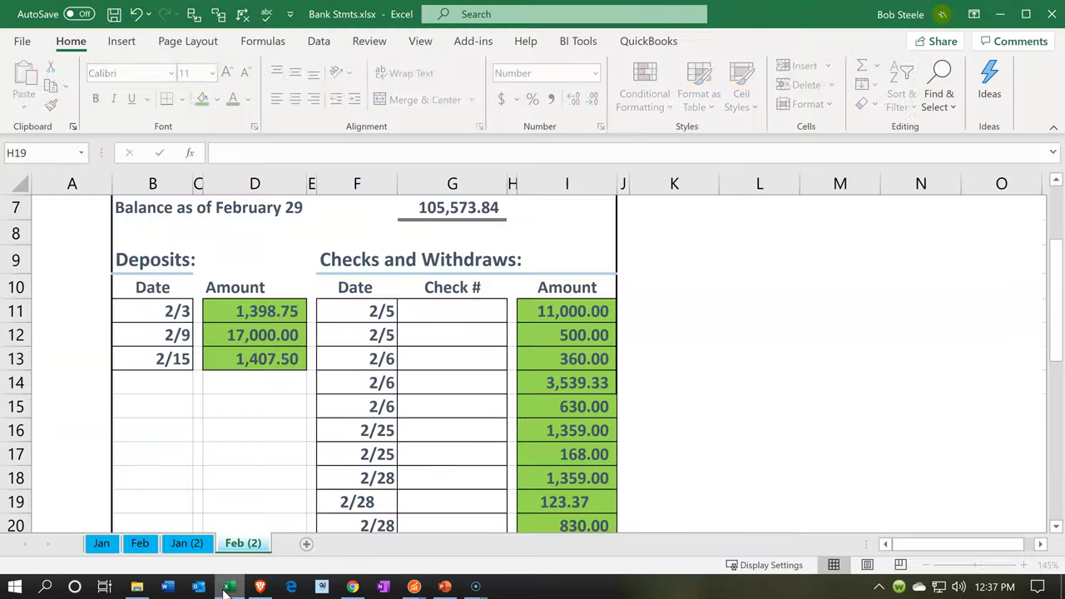
pyautogui.click(401, 352)
pyautogui.scroll(1, 470, 261)
pyautogui.scroll(1, 468, 261)
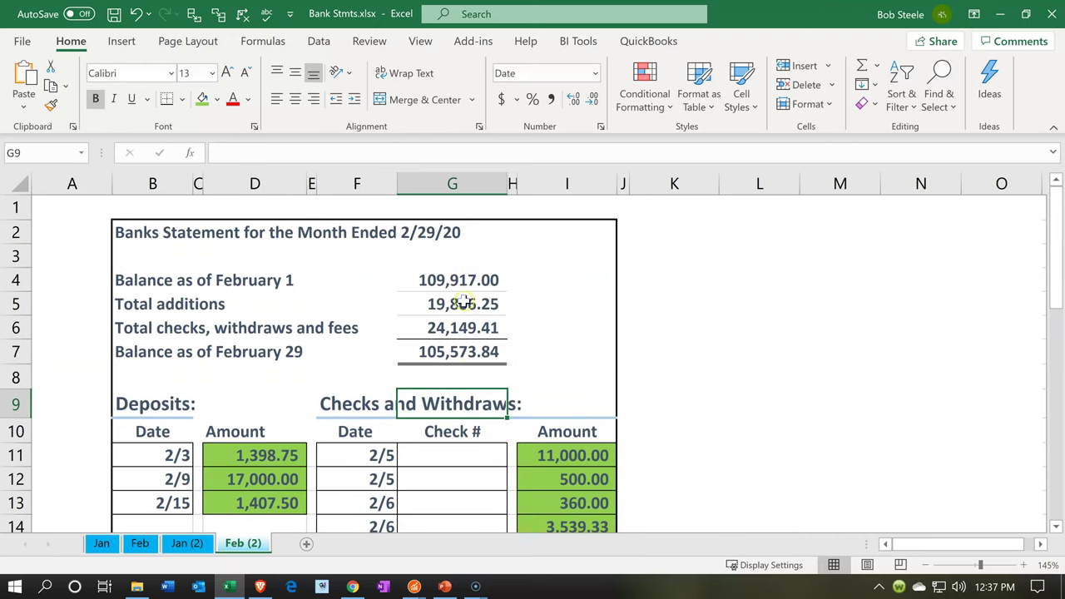
pyautogui.click(464, 356)
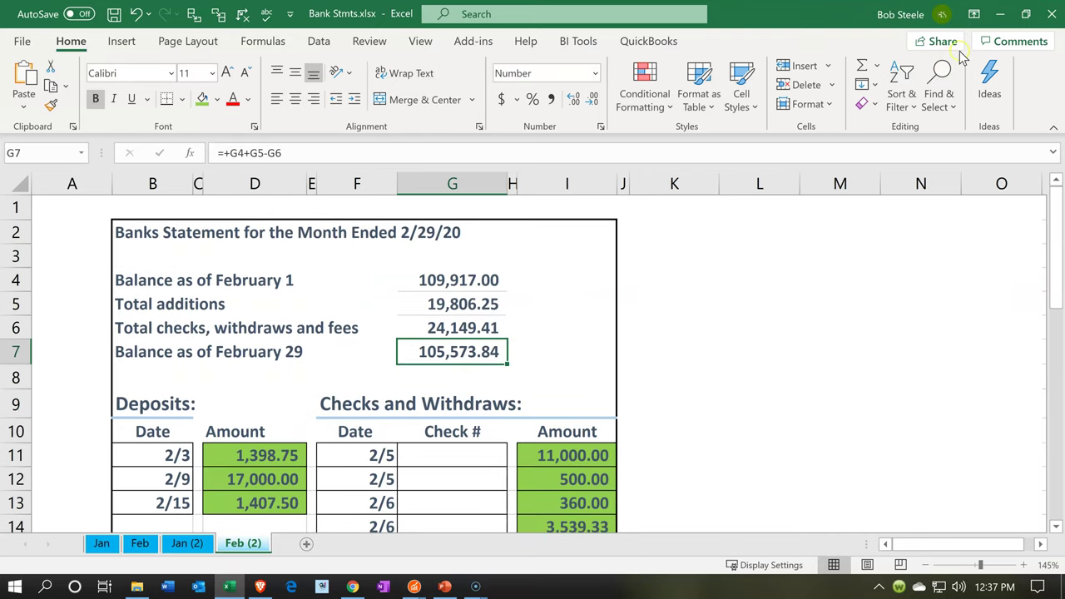
pyautogui.click(997, 25)
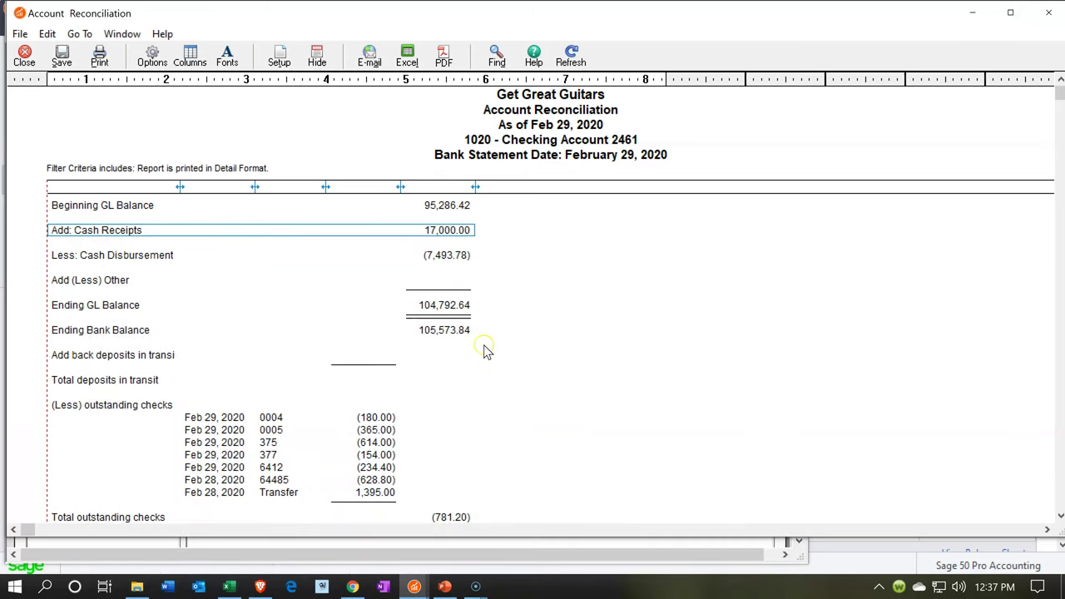
# Examine the outstanding checks, unreconciled difference and ending GL balance on the Account Reconciliation report
pyautogui.scroll(-2, 464, 395)
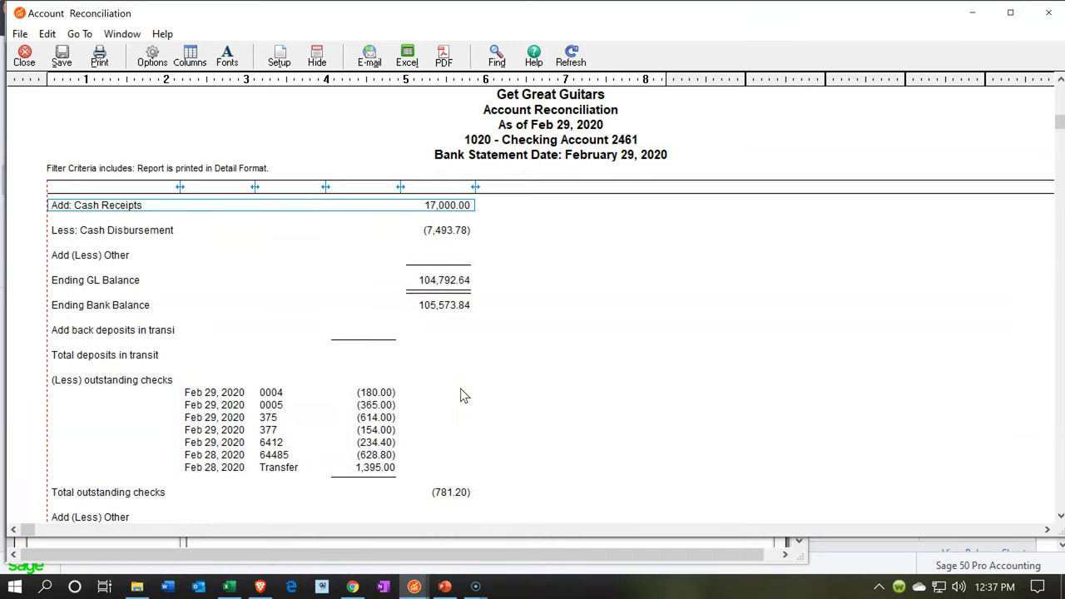
pyautogui.scroll(-1, 464, 396)
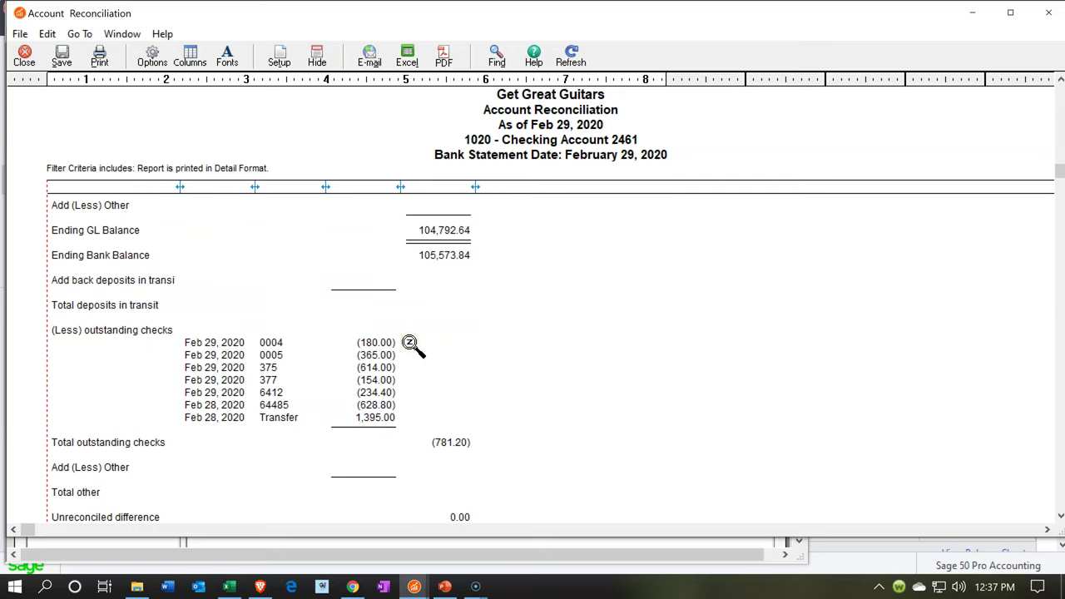
pyautogui.scroll(-1, 410, 344)
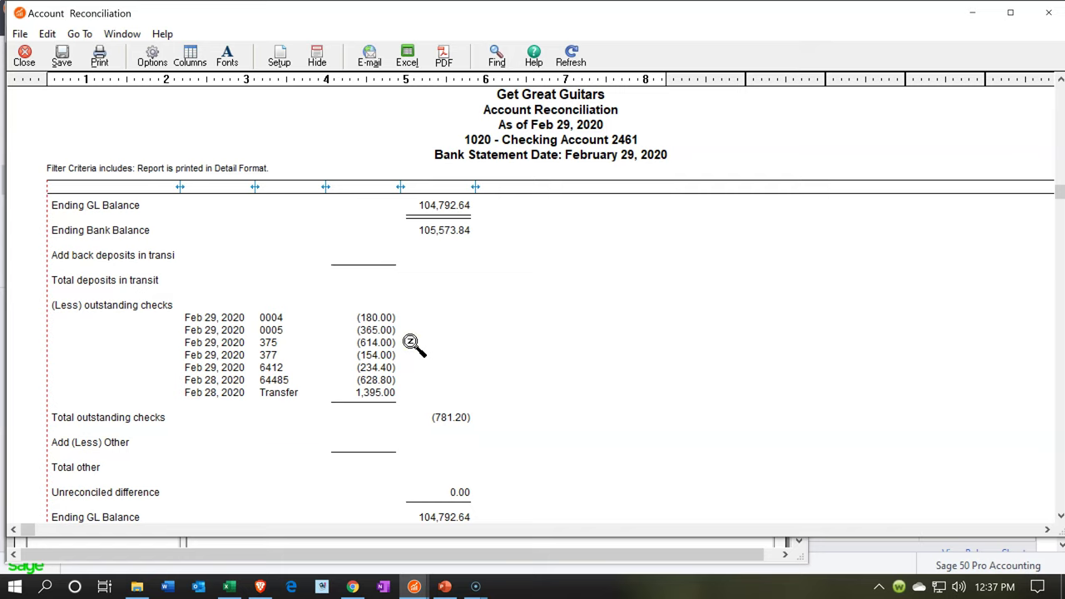
pyautogui.scroll(1, 411, 343)
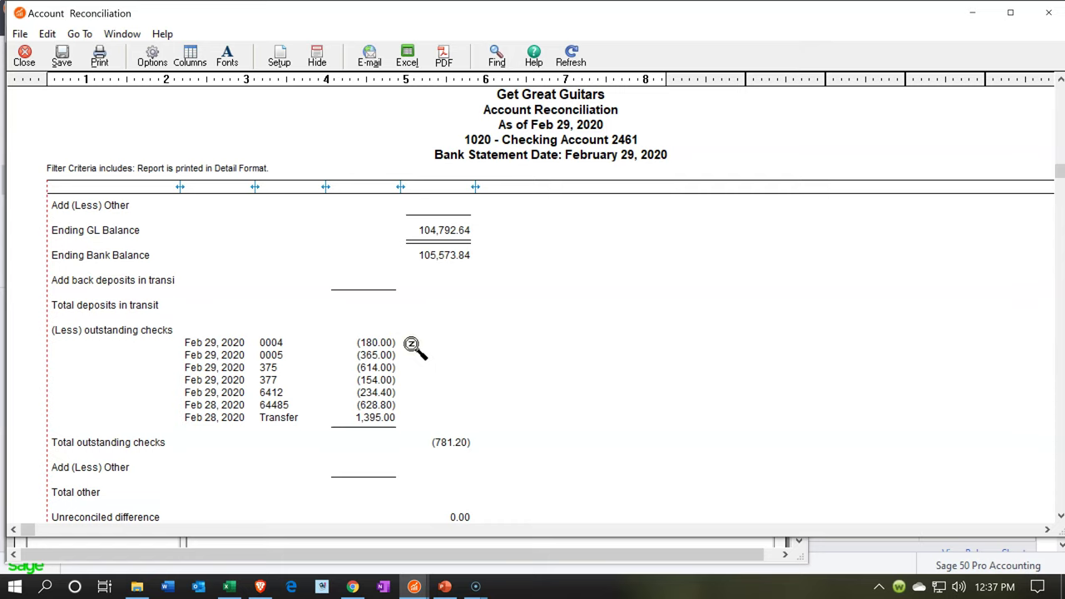
pyautogui.scroll(-2, 411, 344)
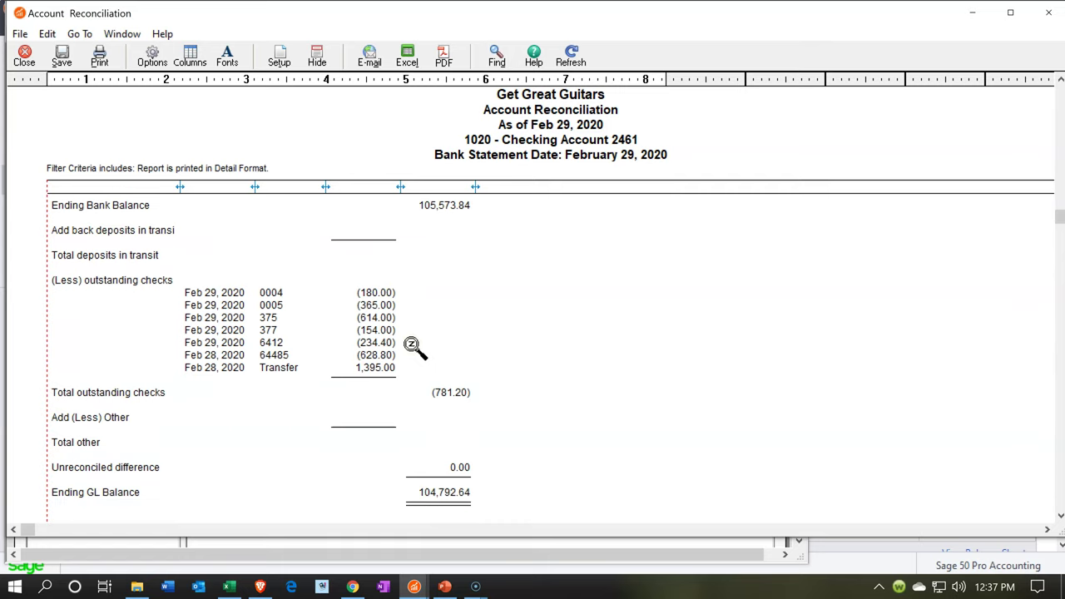
pyautogui.scroll(2, 411, 343)
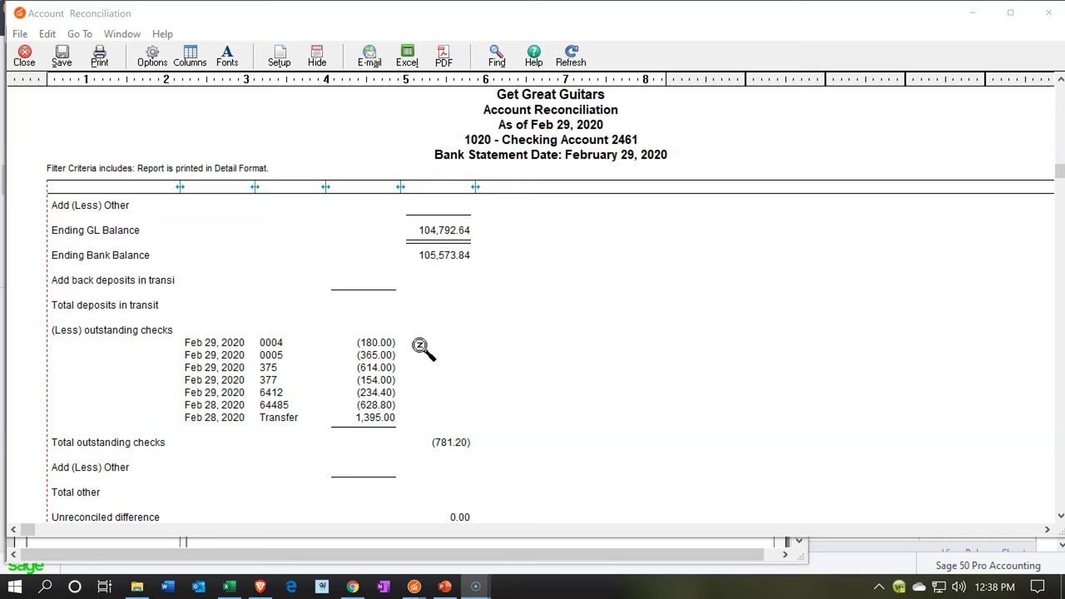
pyautogui.click(377, 345)
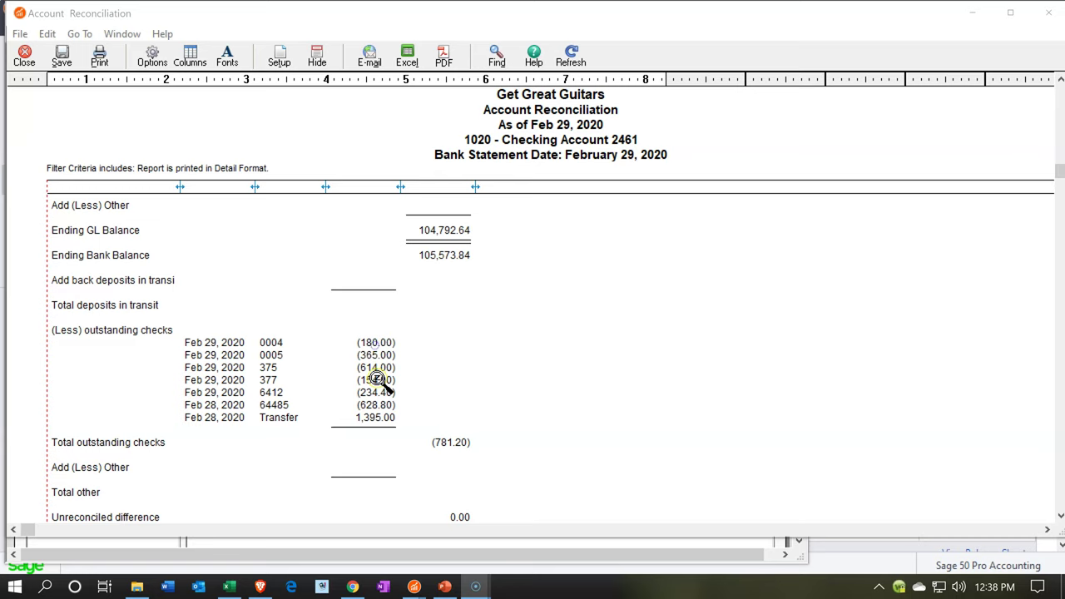